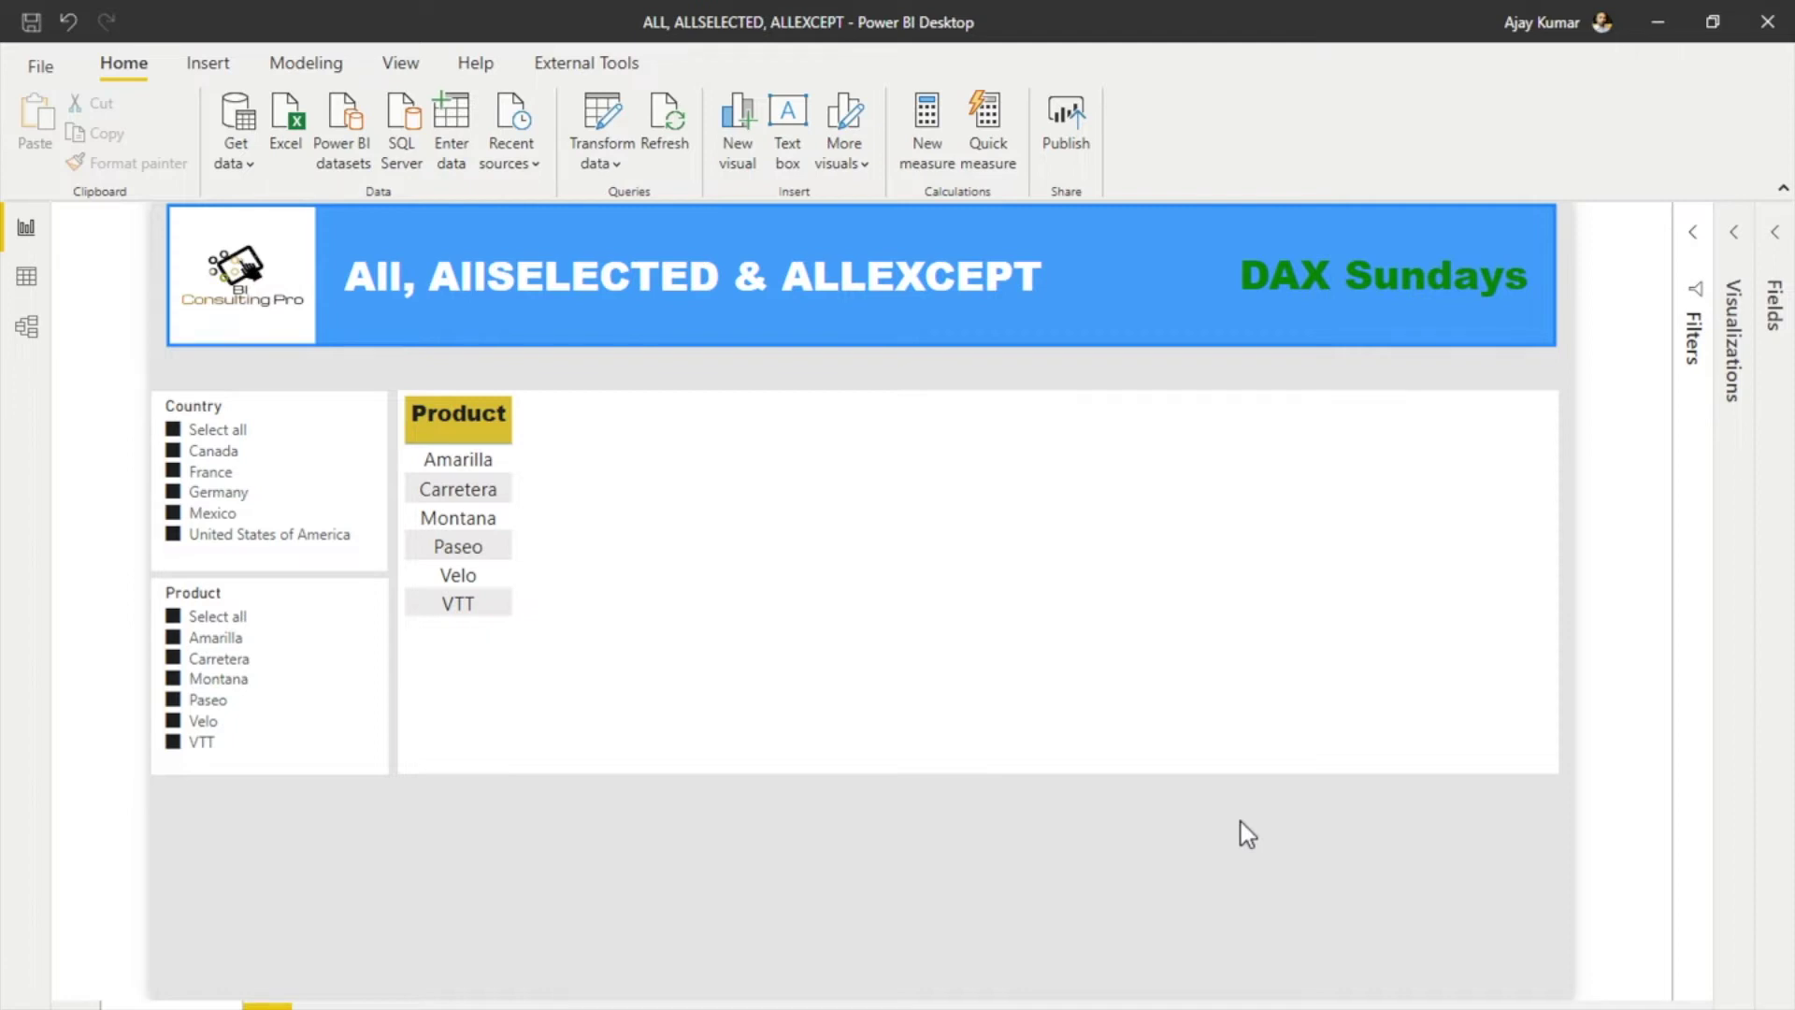
- Try excluding Montana in the Product slicer and restore the selection of all products
click(366, 675)
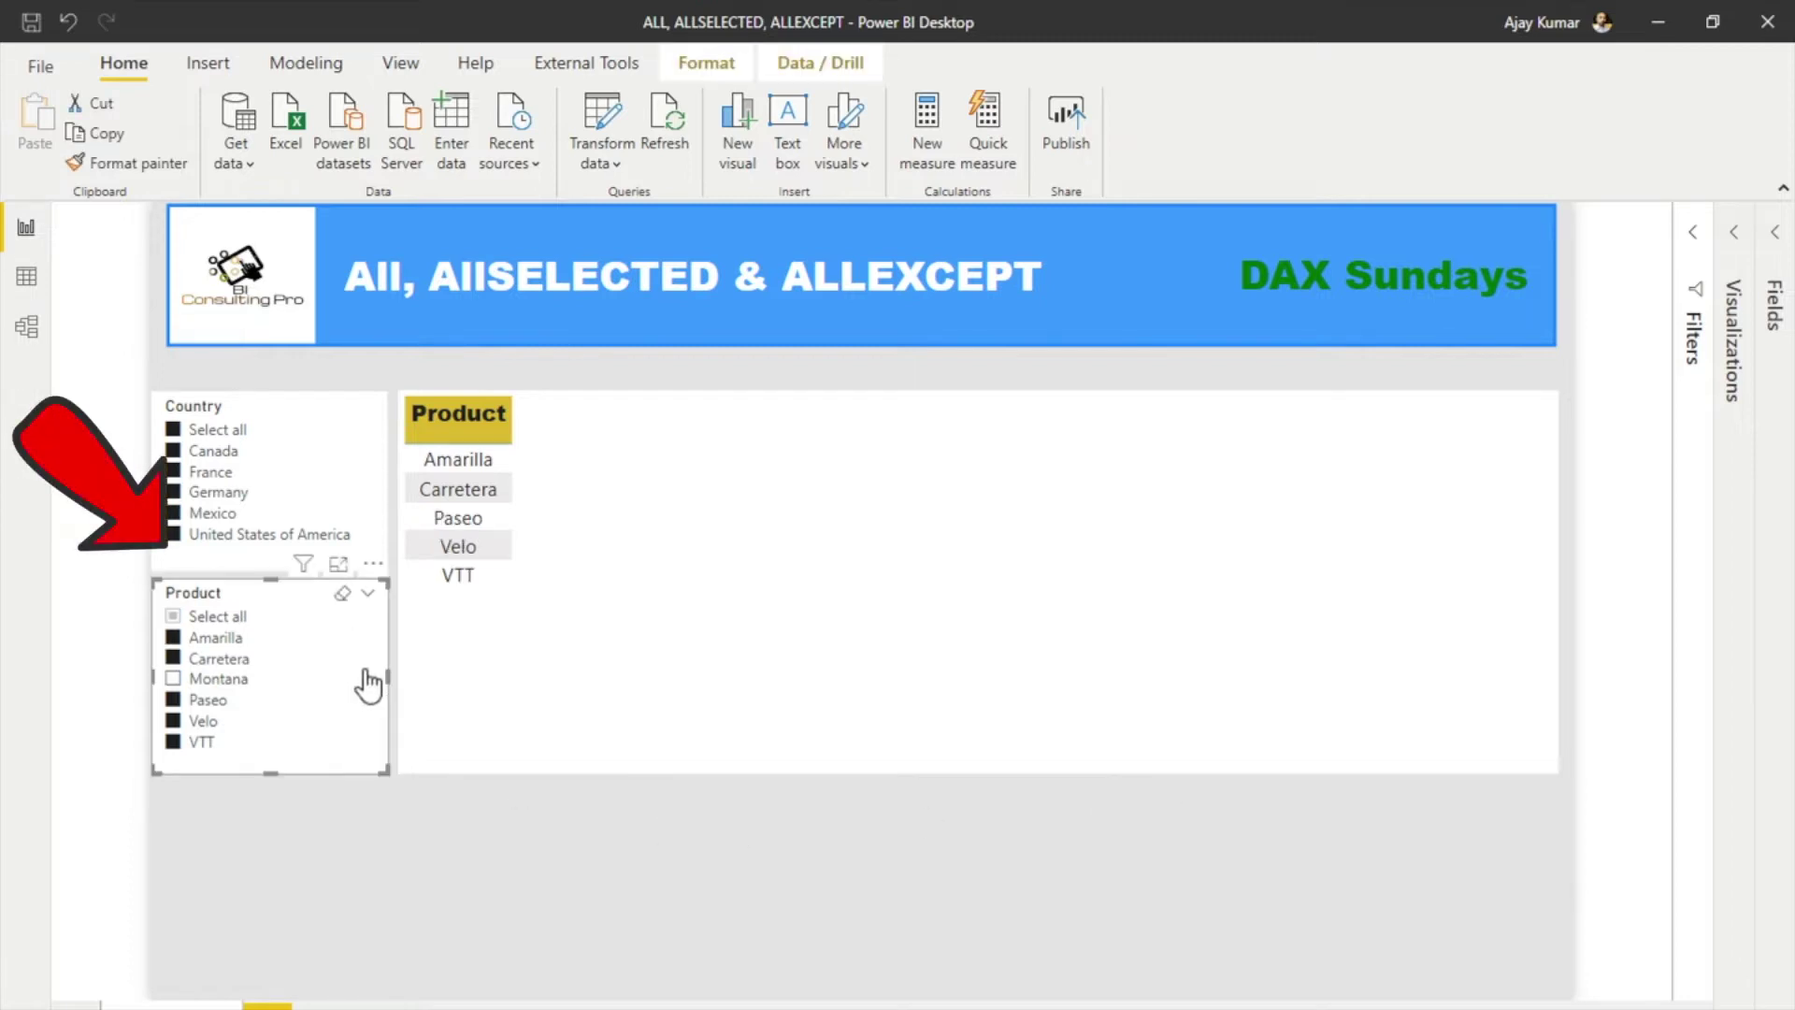
click(211, 617)
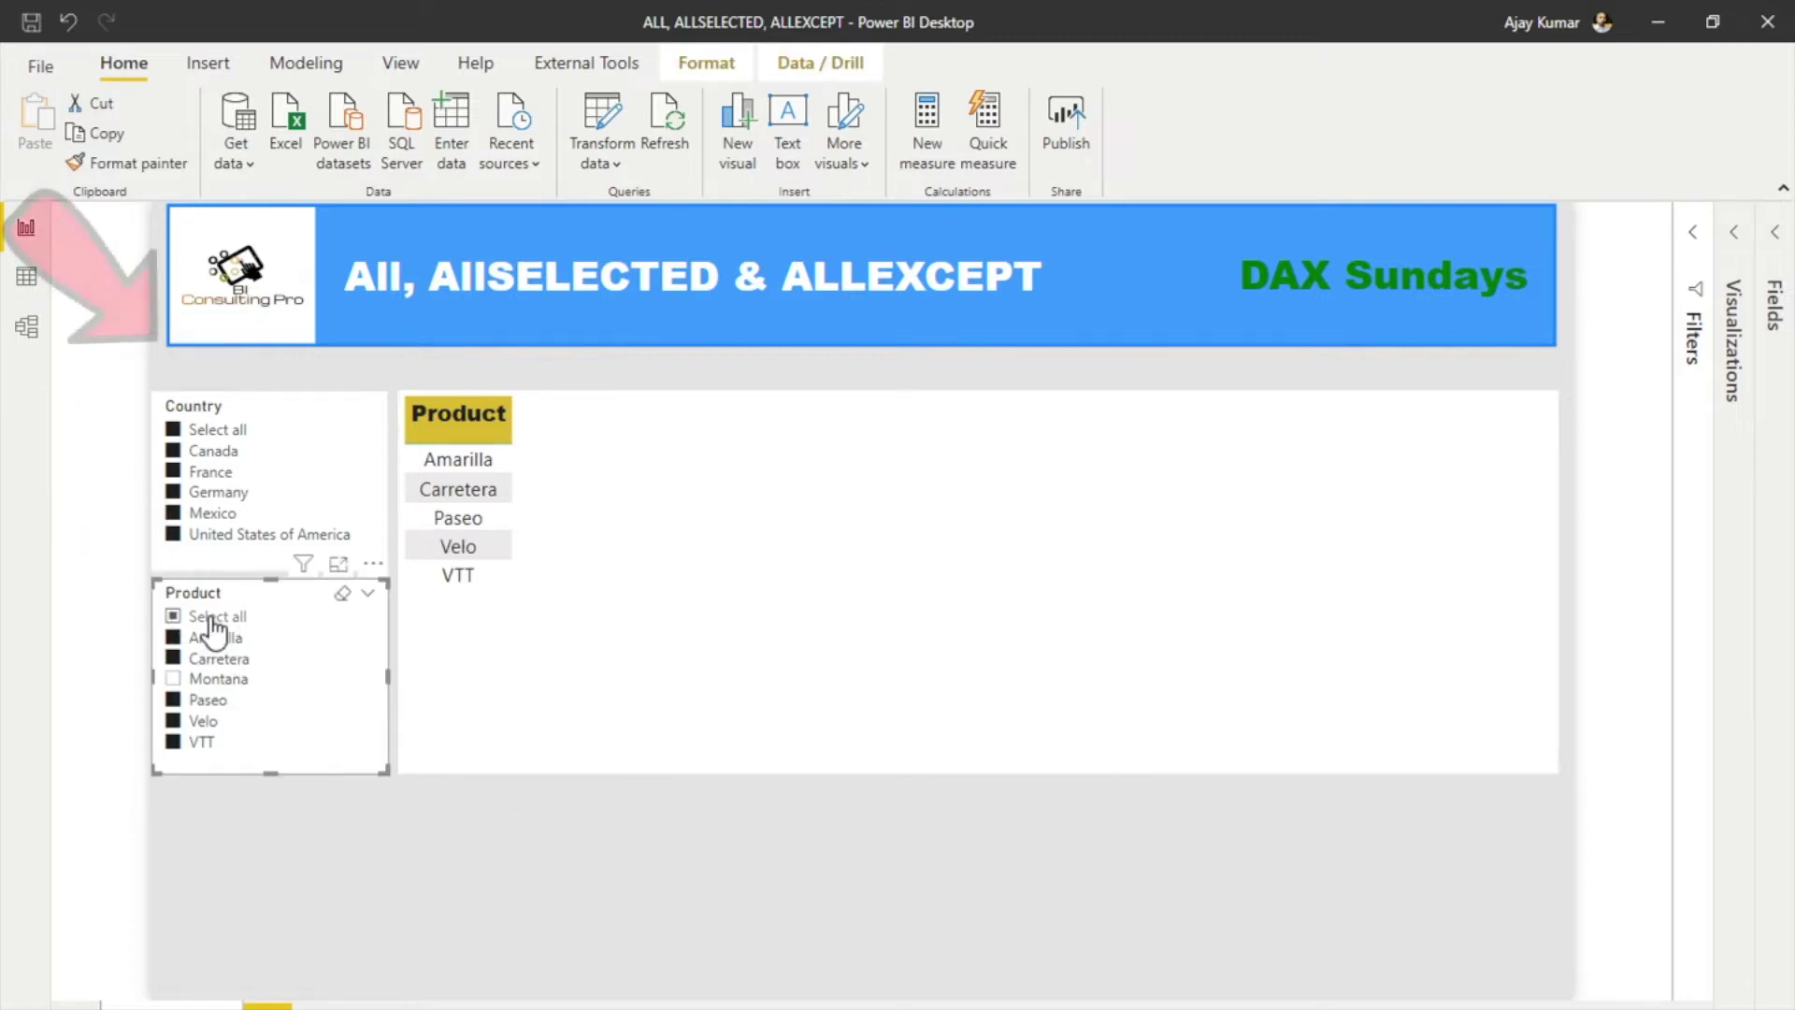
click(229, 617)
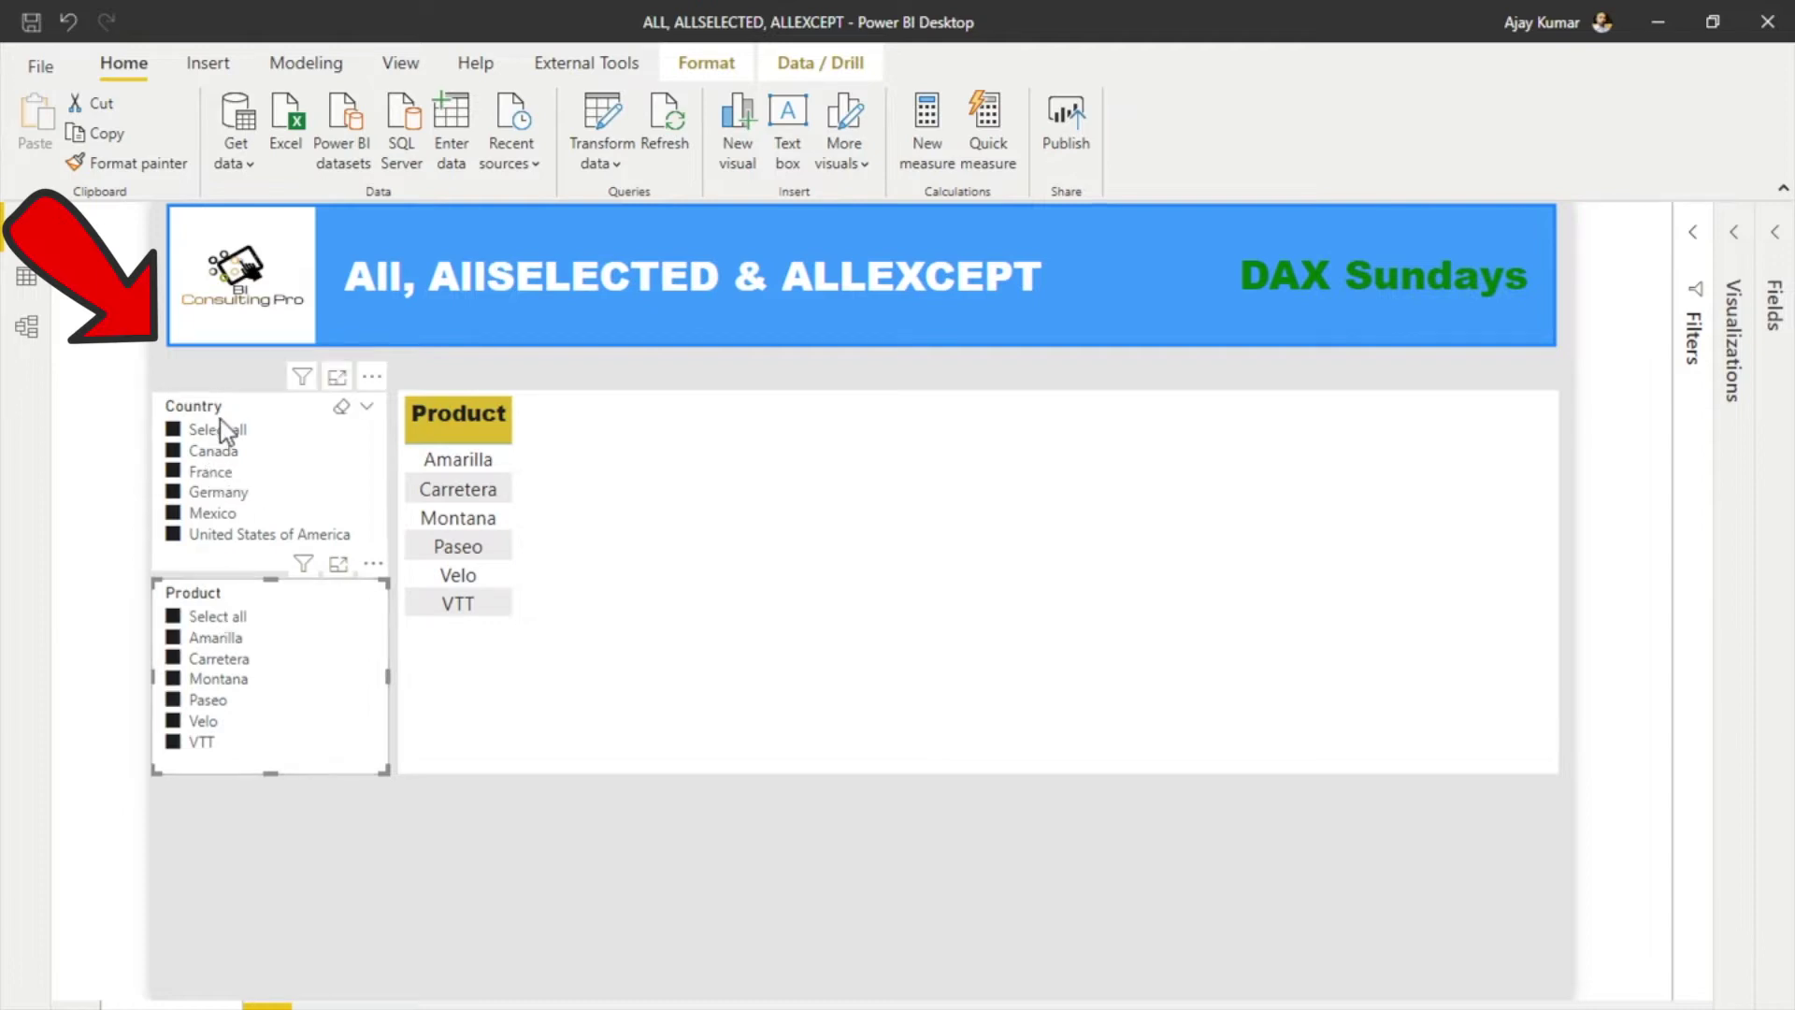
- Create the measure Total Sales = SUM(financials[ Sales]) in the financials table and add it to the Product table visual
click(785, 759)
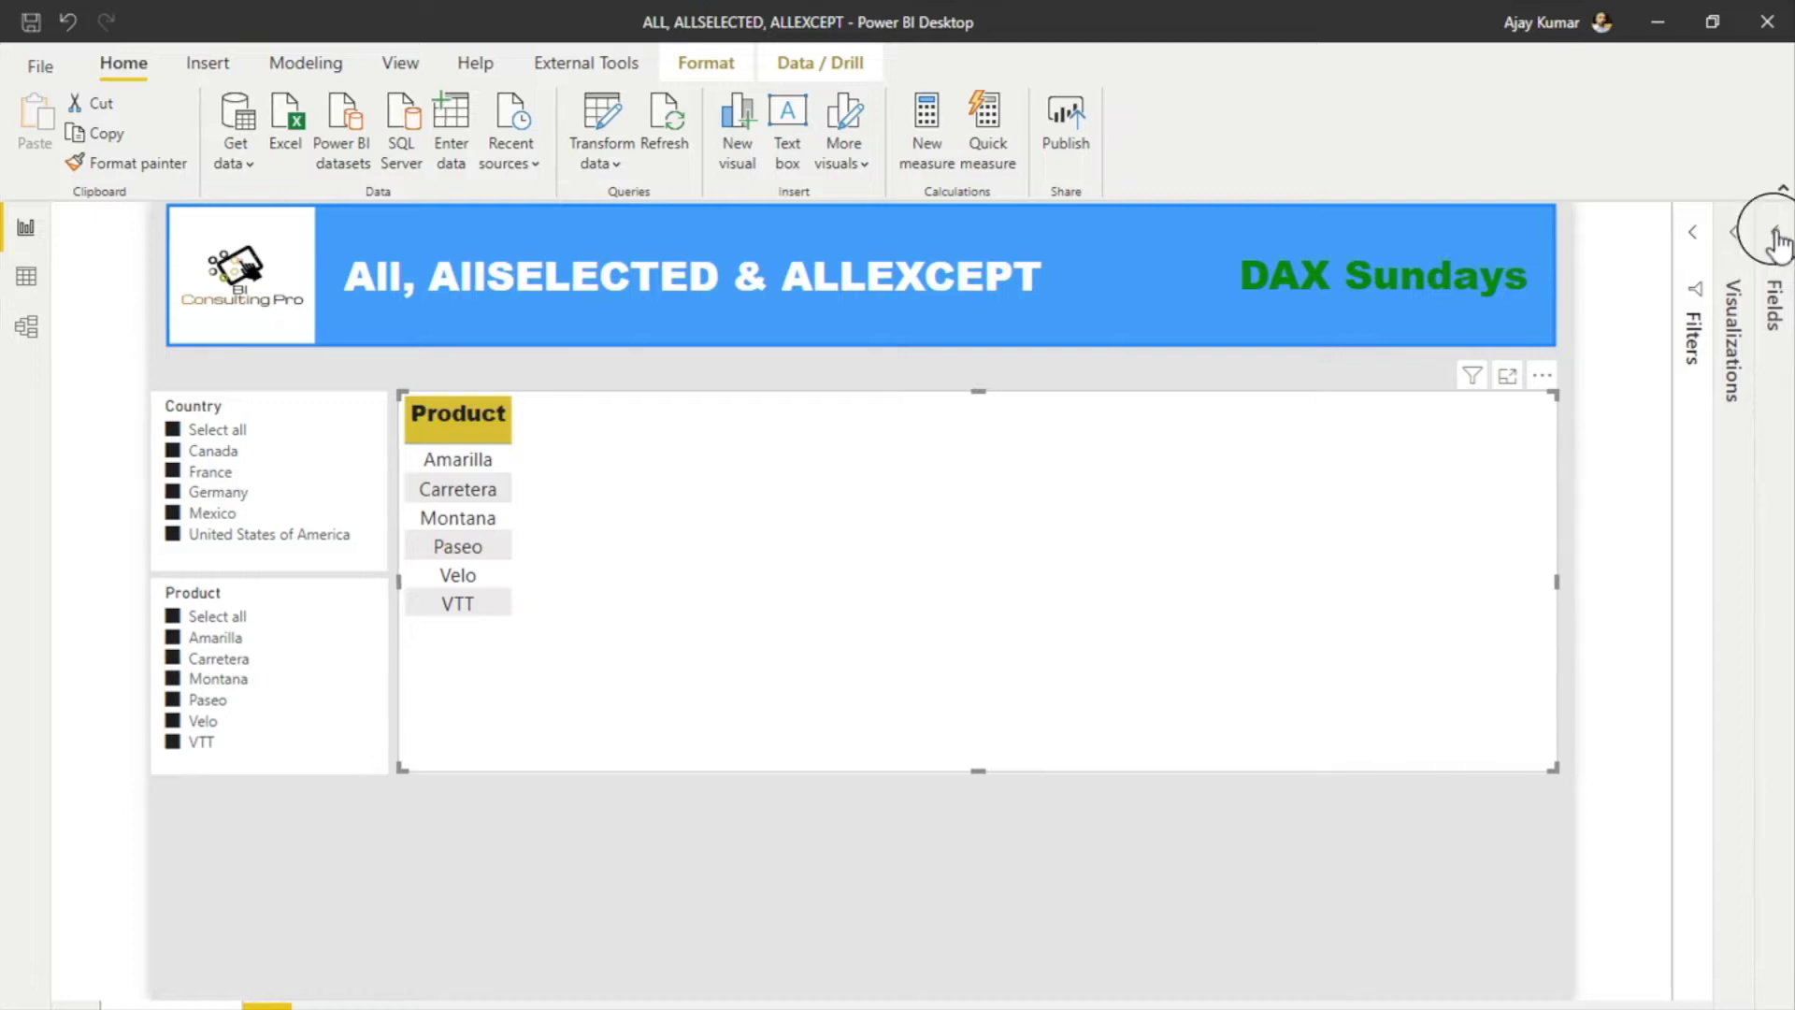
click(1769, 275)
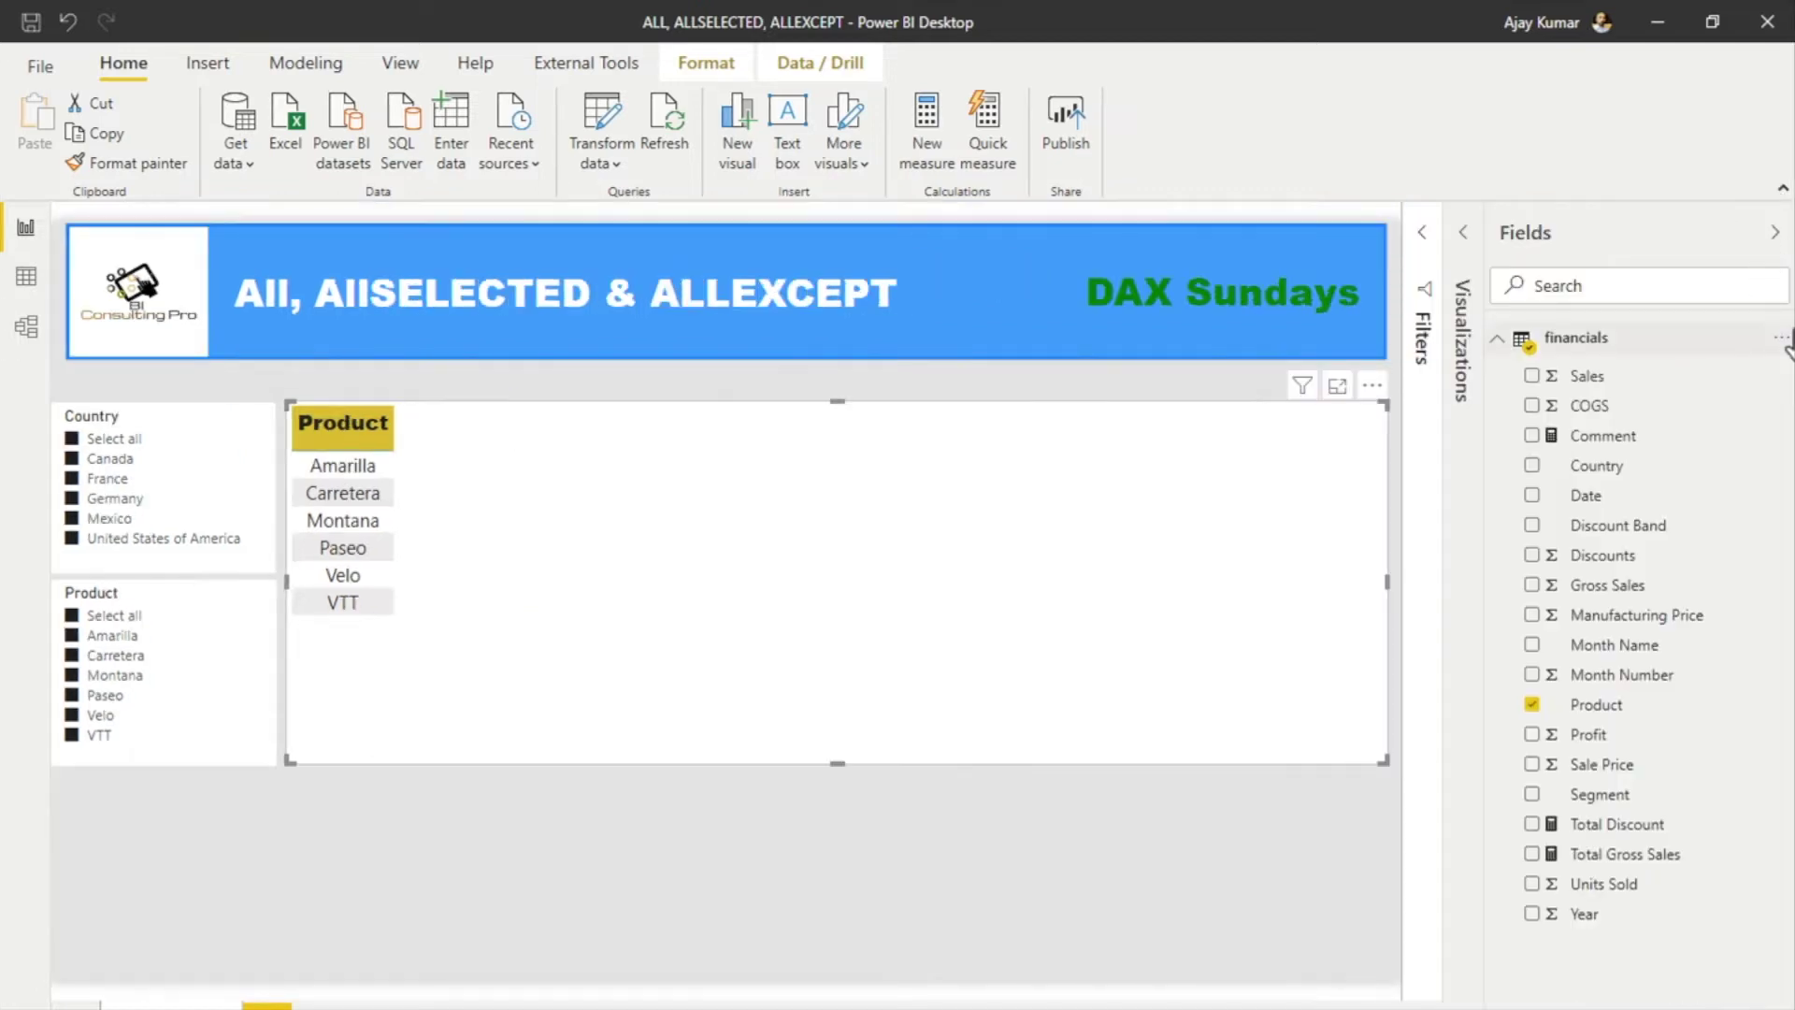
click(1781, 342)
click(1736, 366)
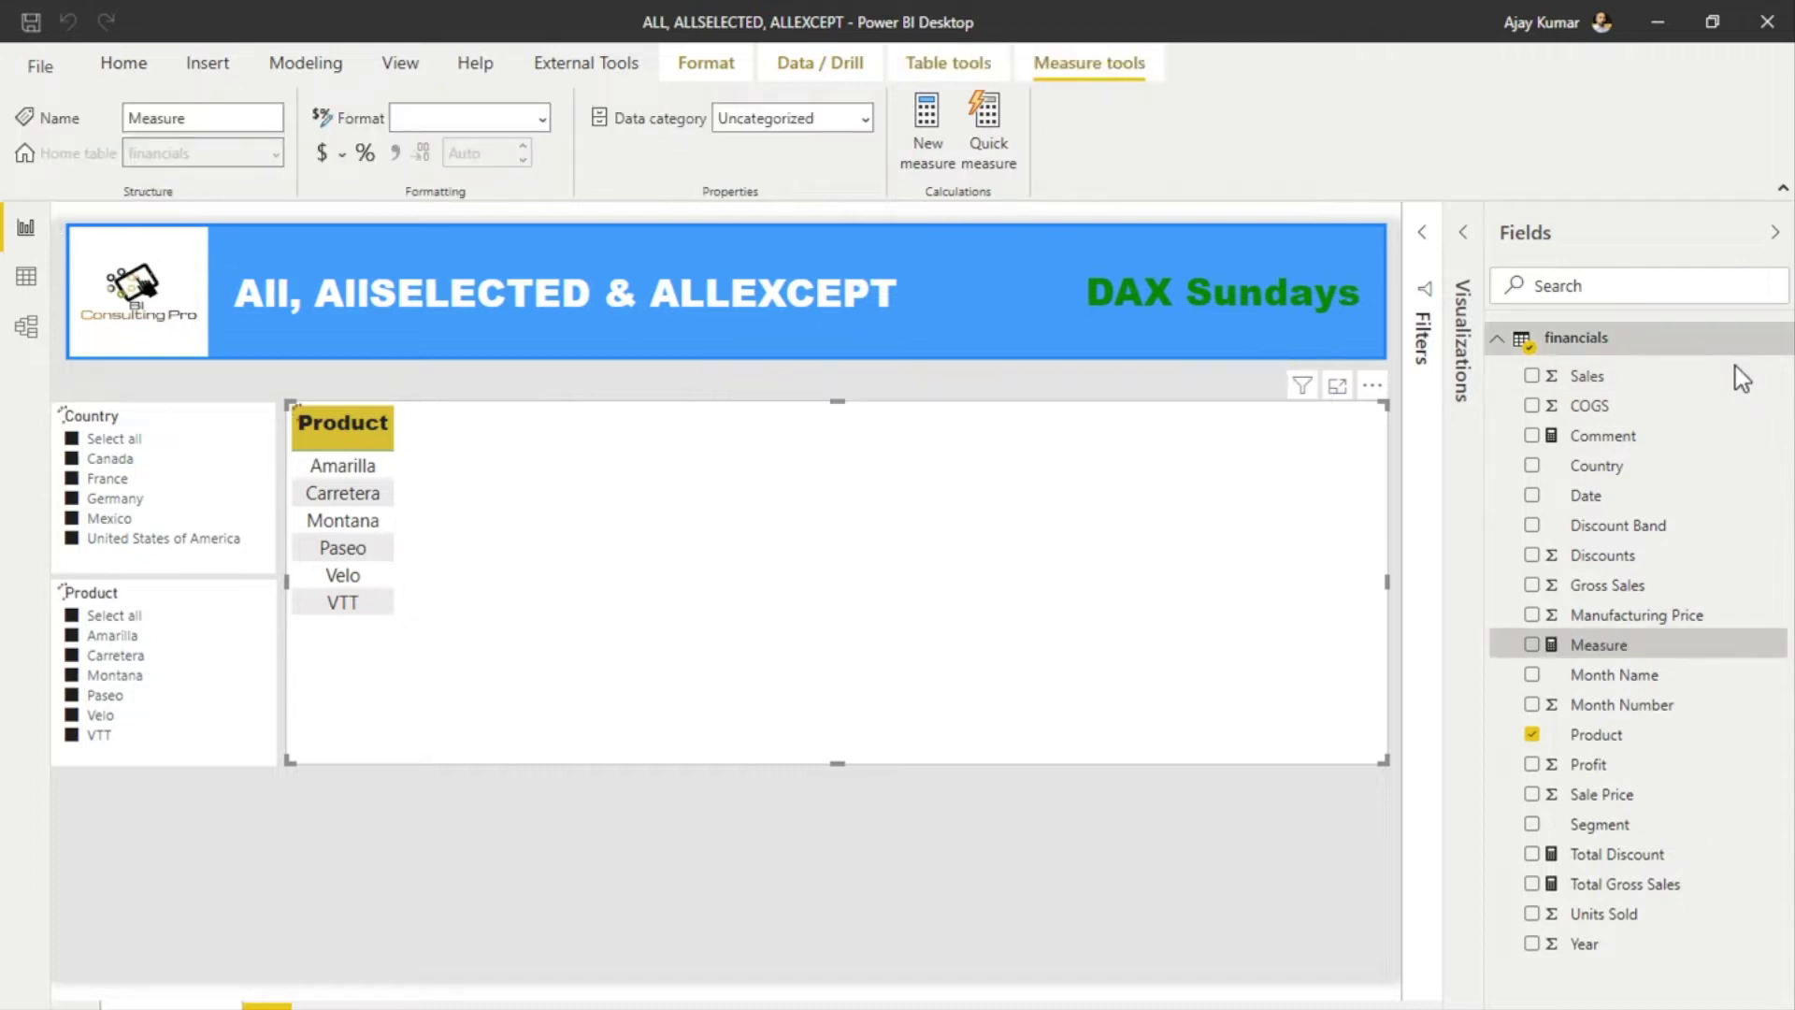
text(Total S)
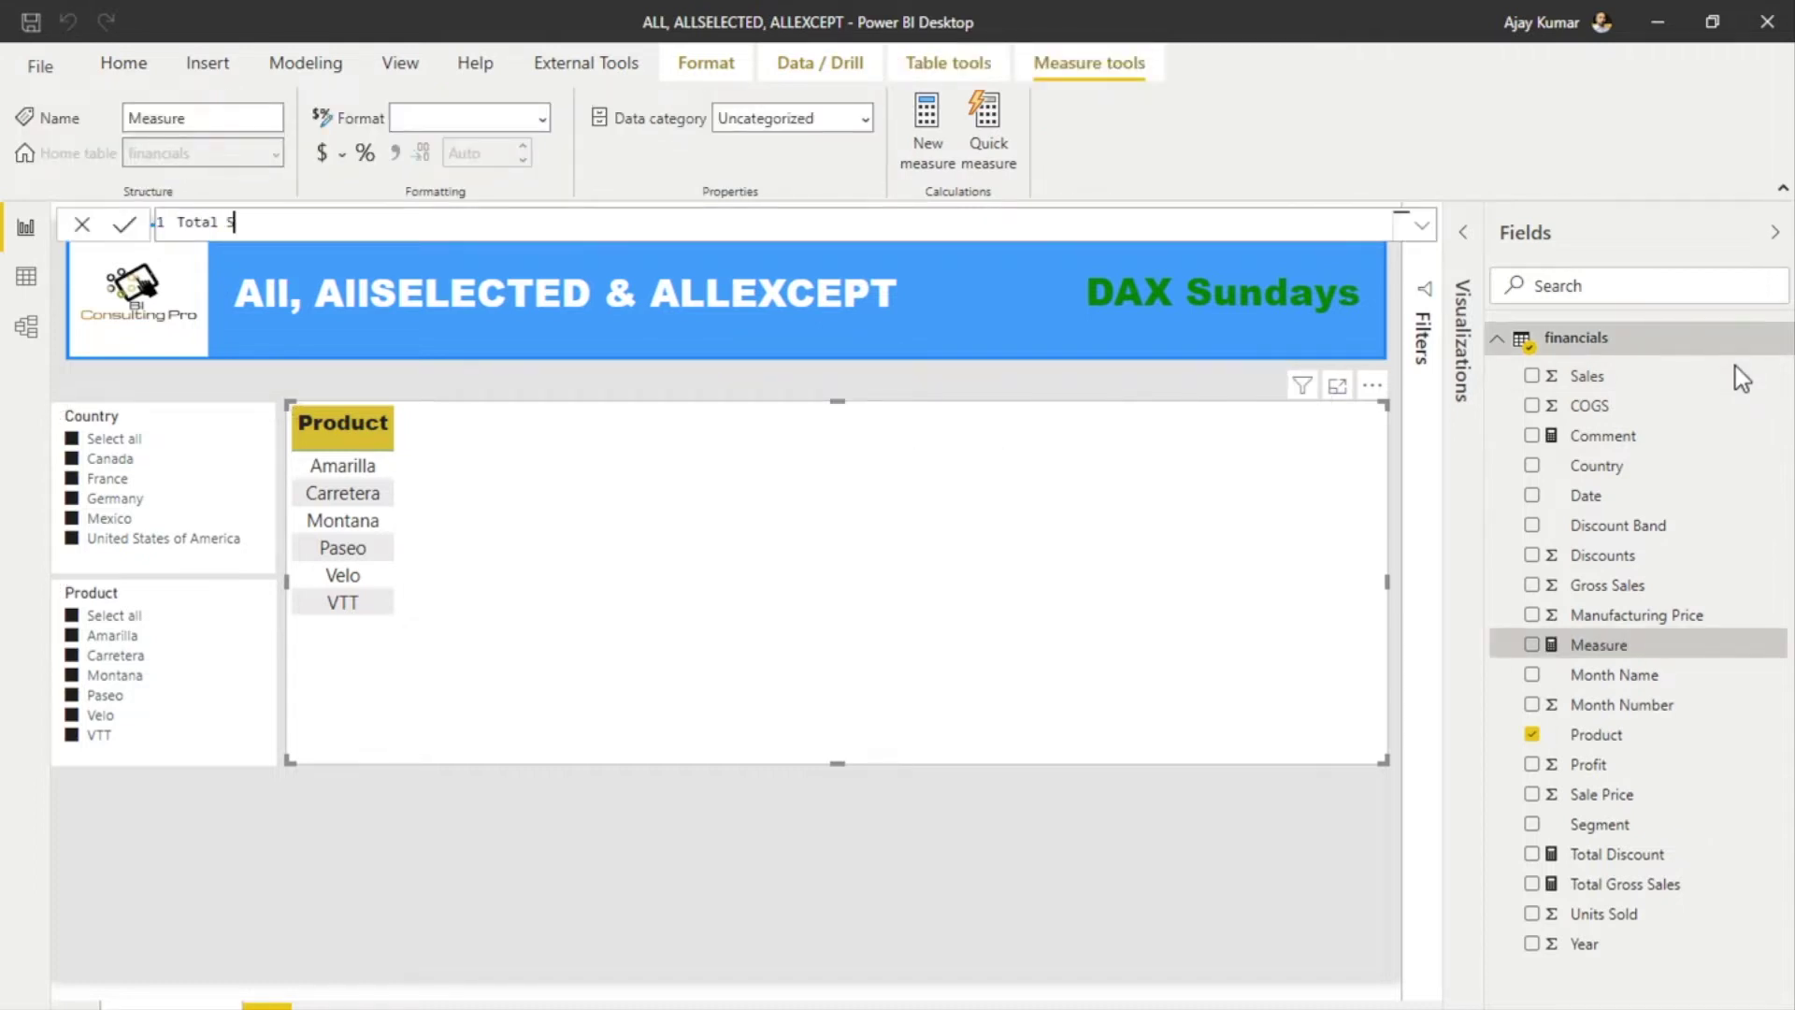
text(ales = S)
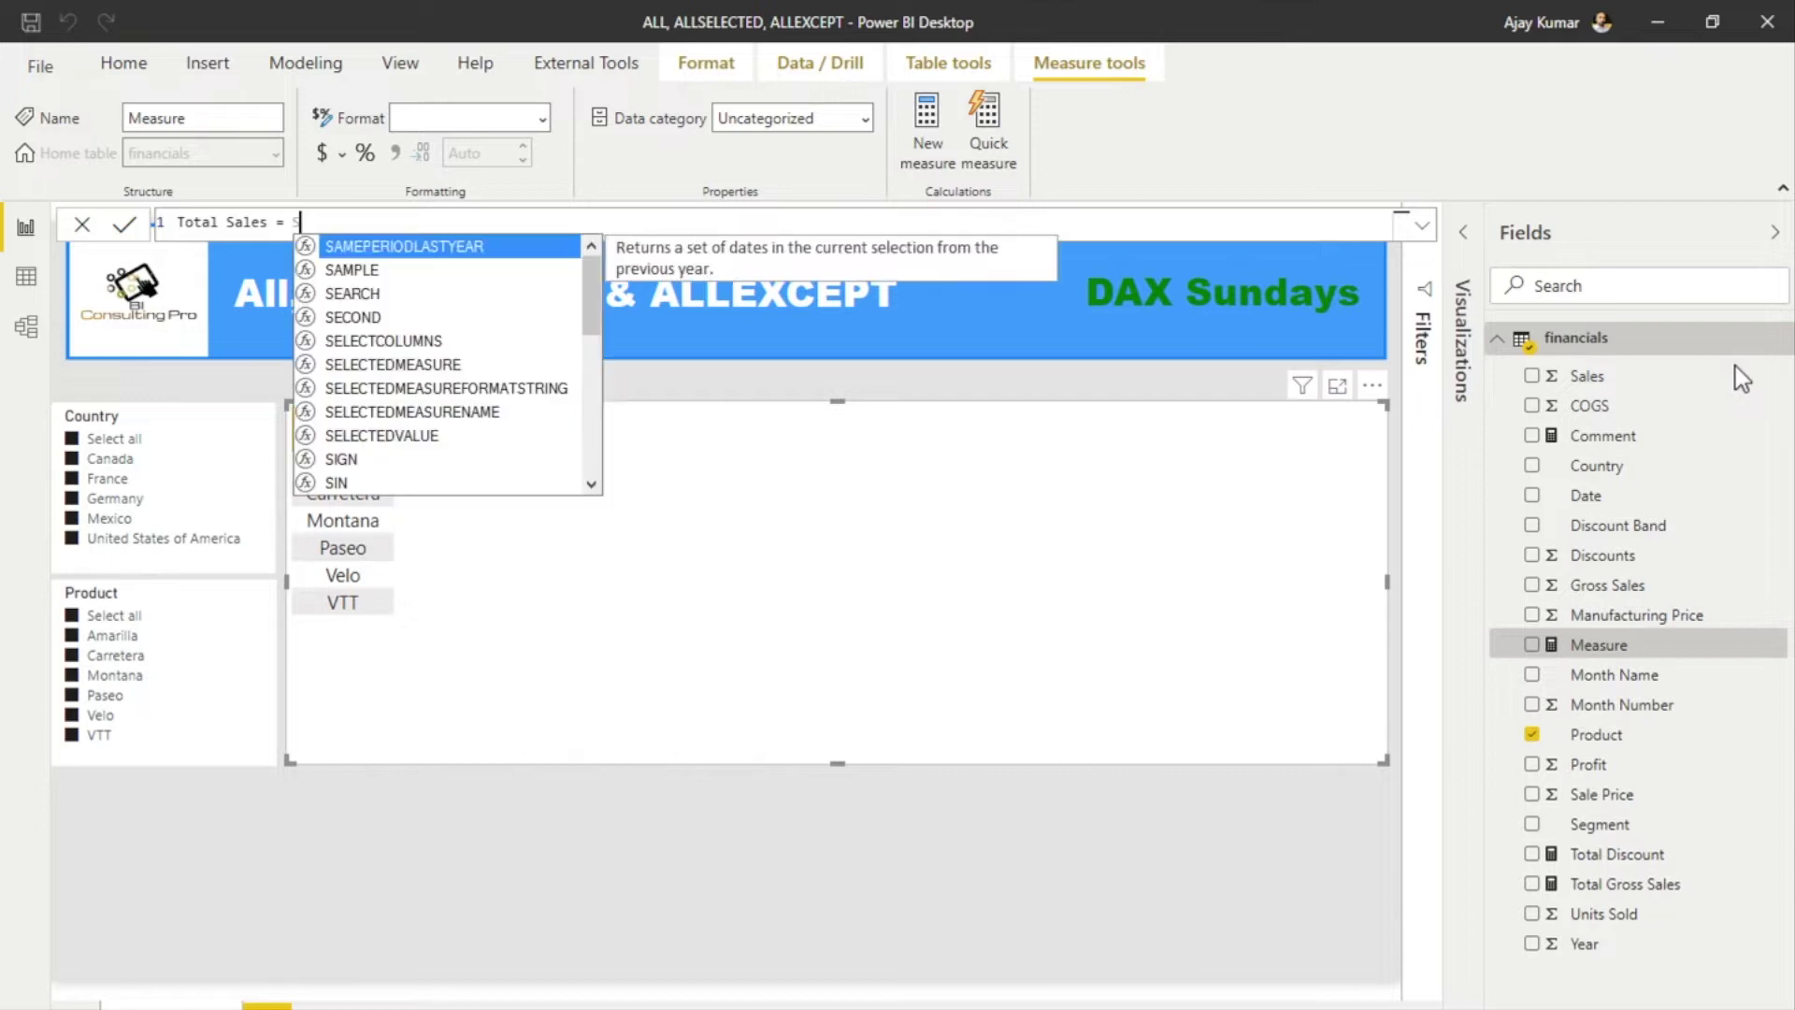
text(UM(sales)
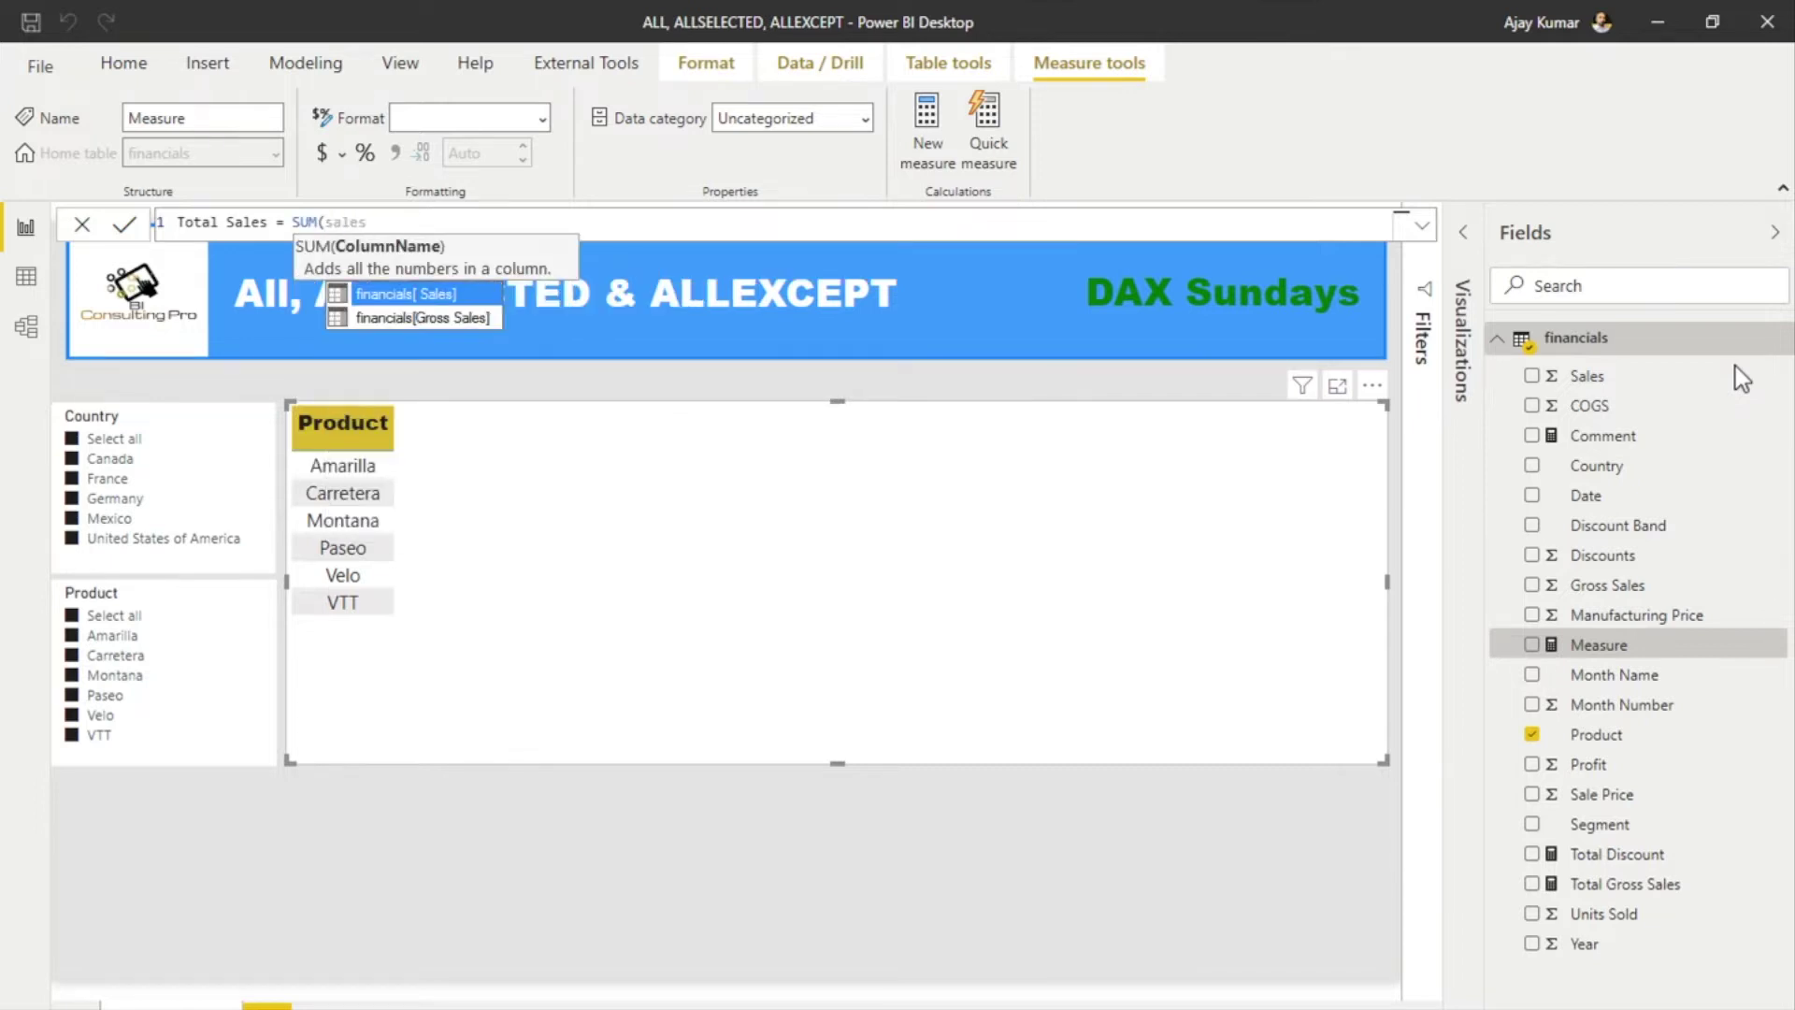
key(Tab)
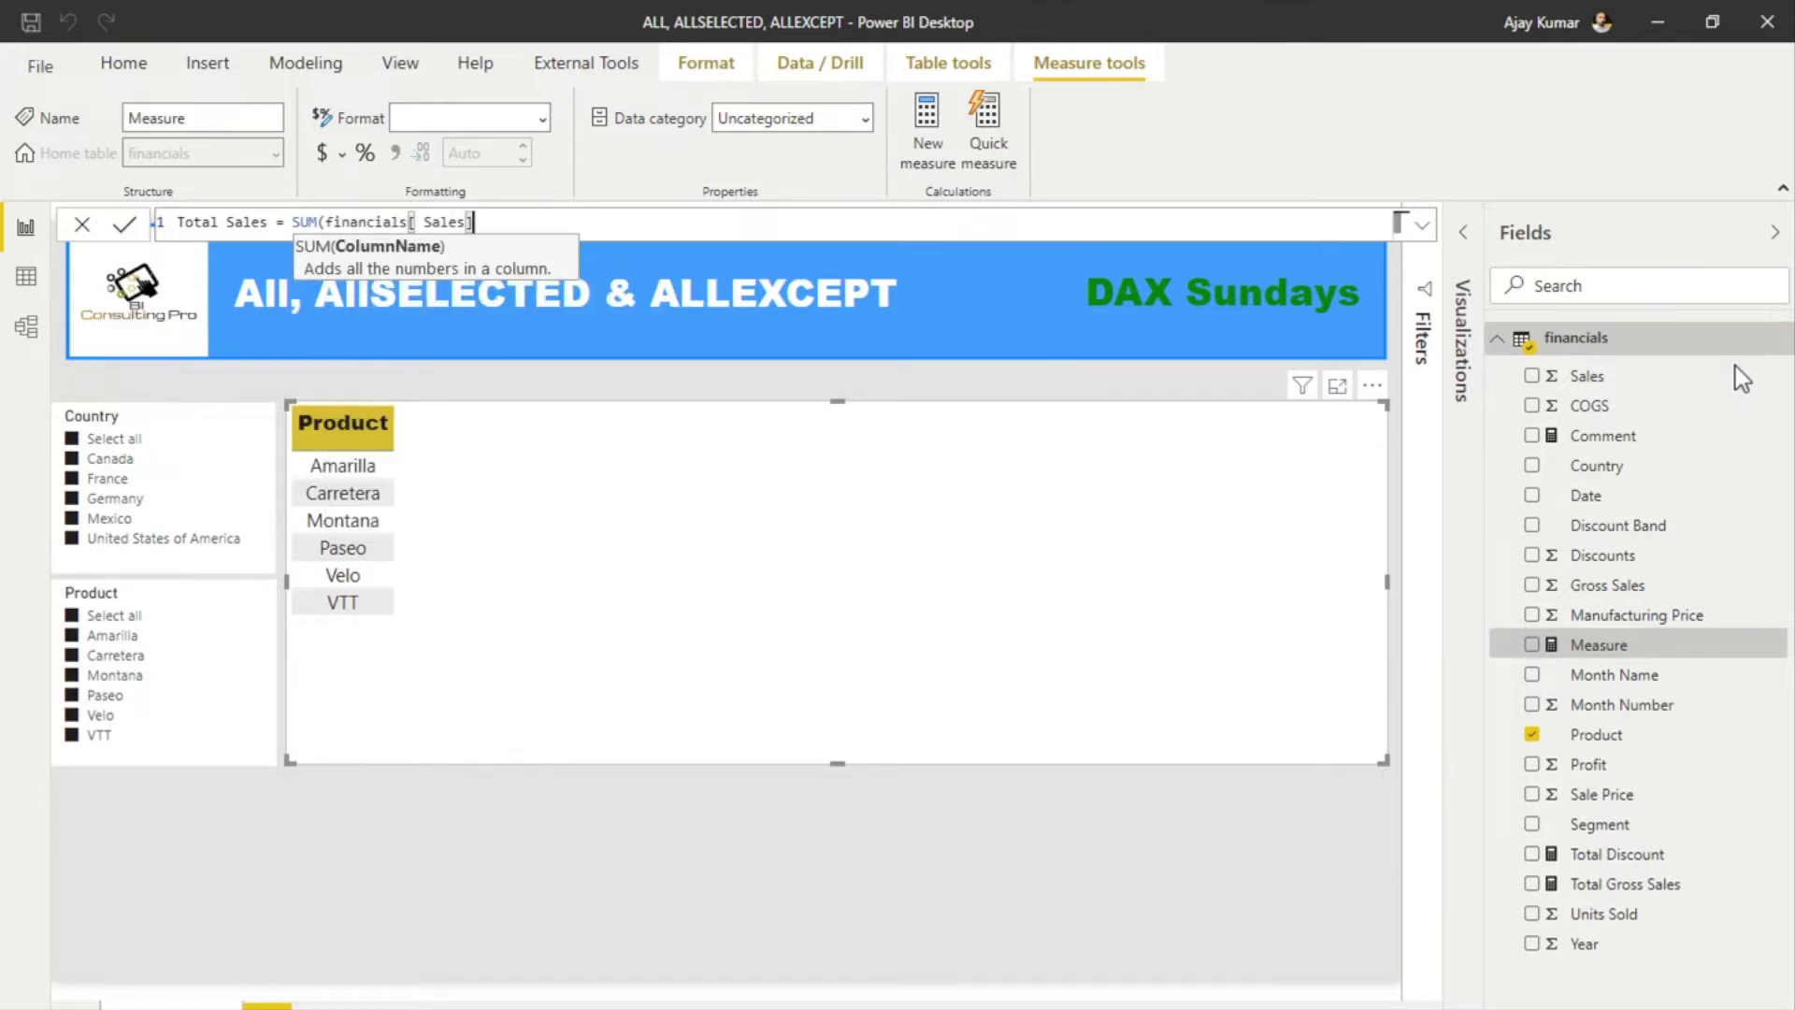
text())
key(Return)
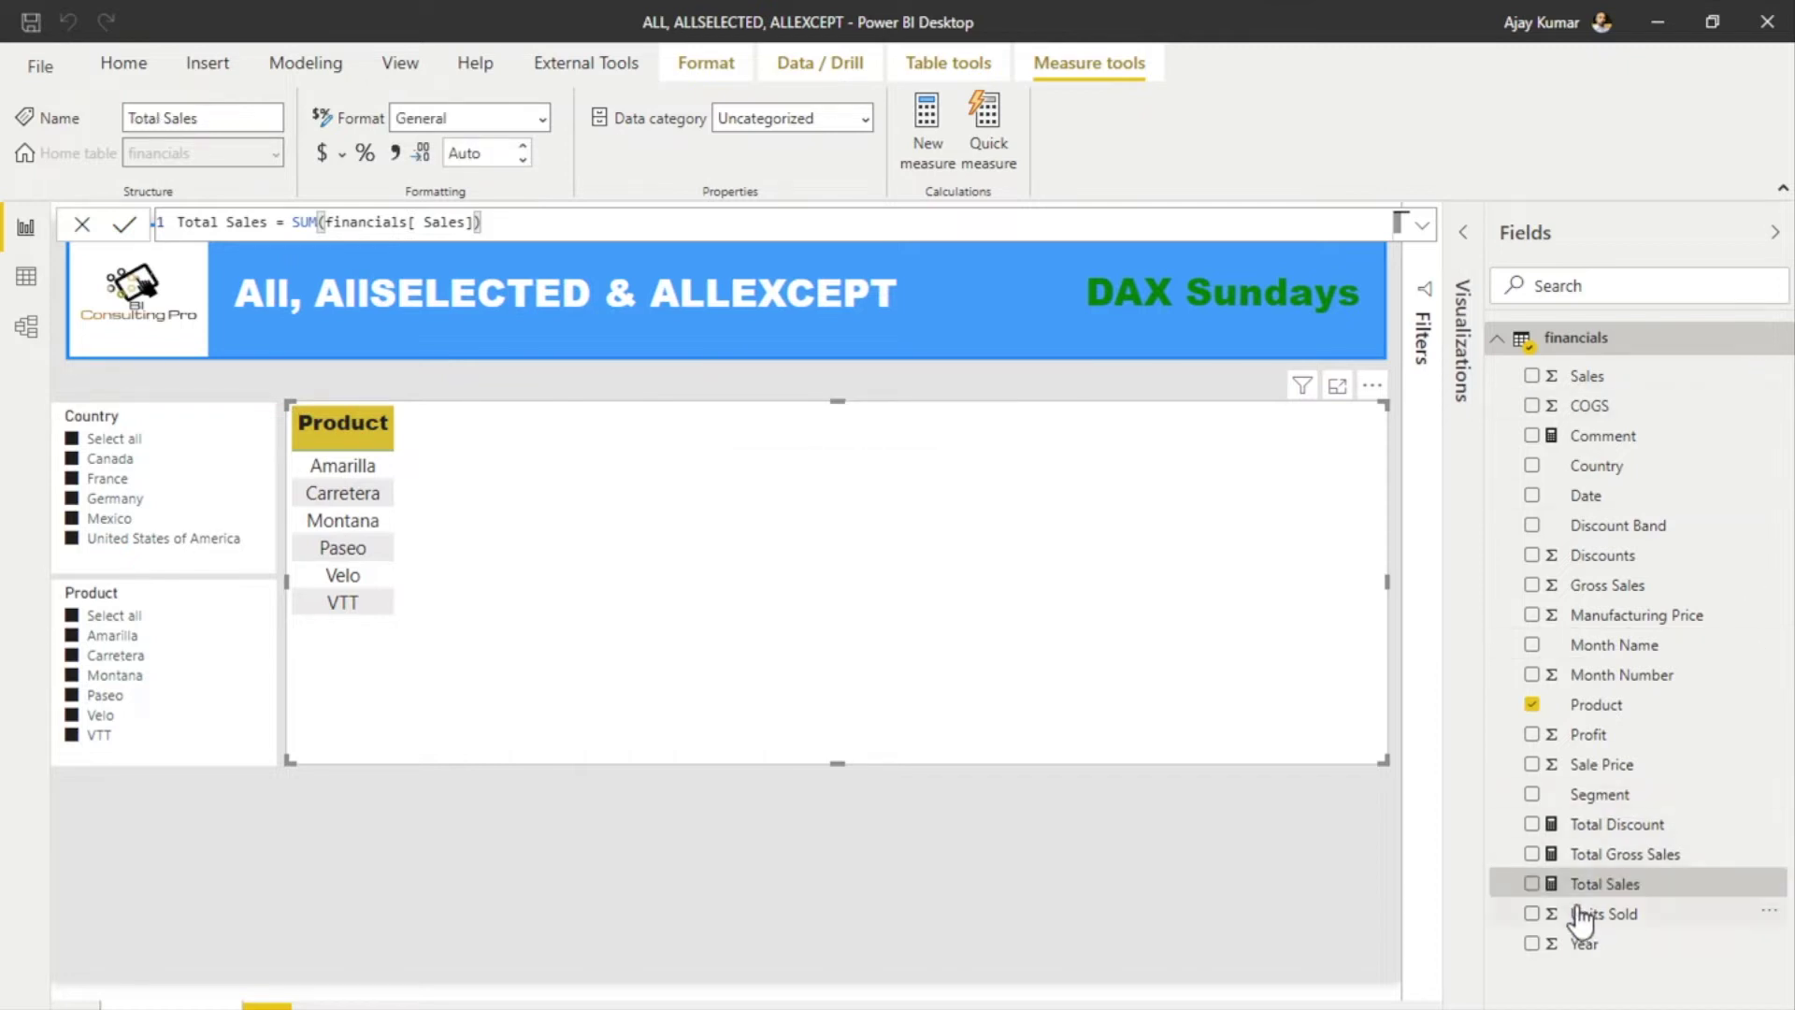
drag(1590, 883, 1081, 533)
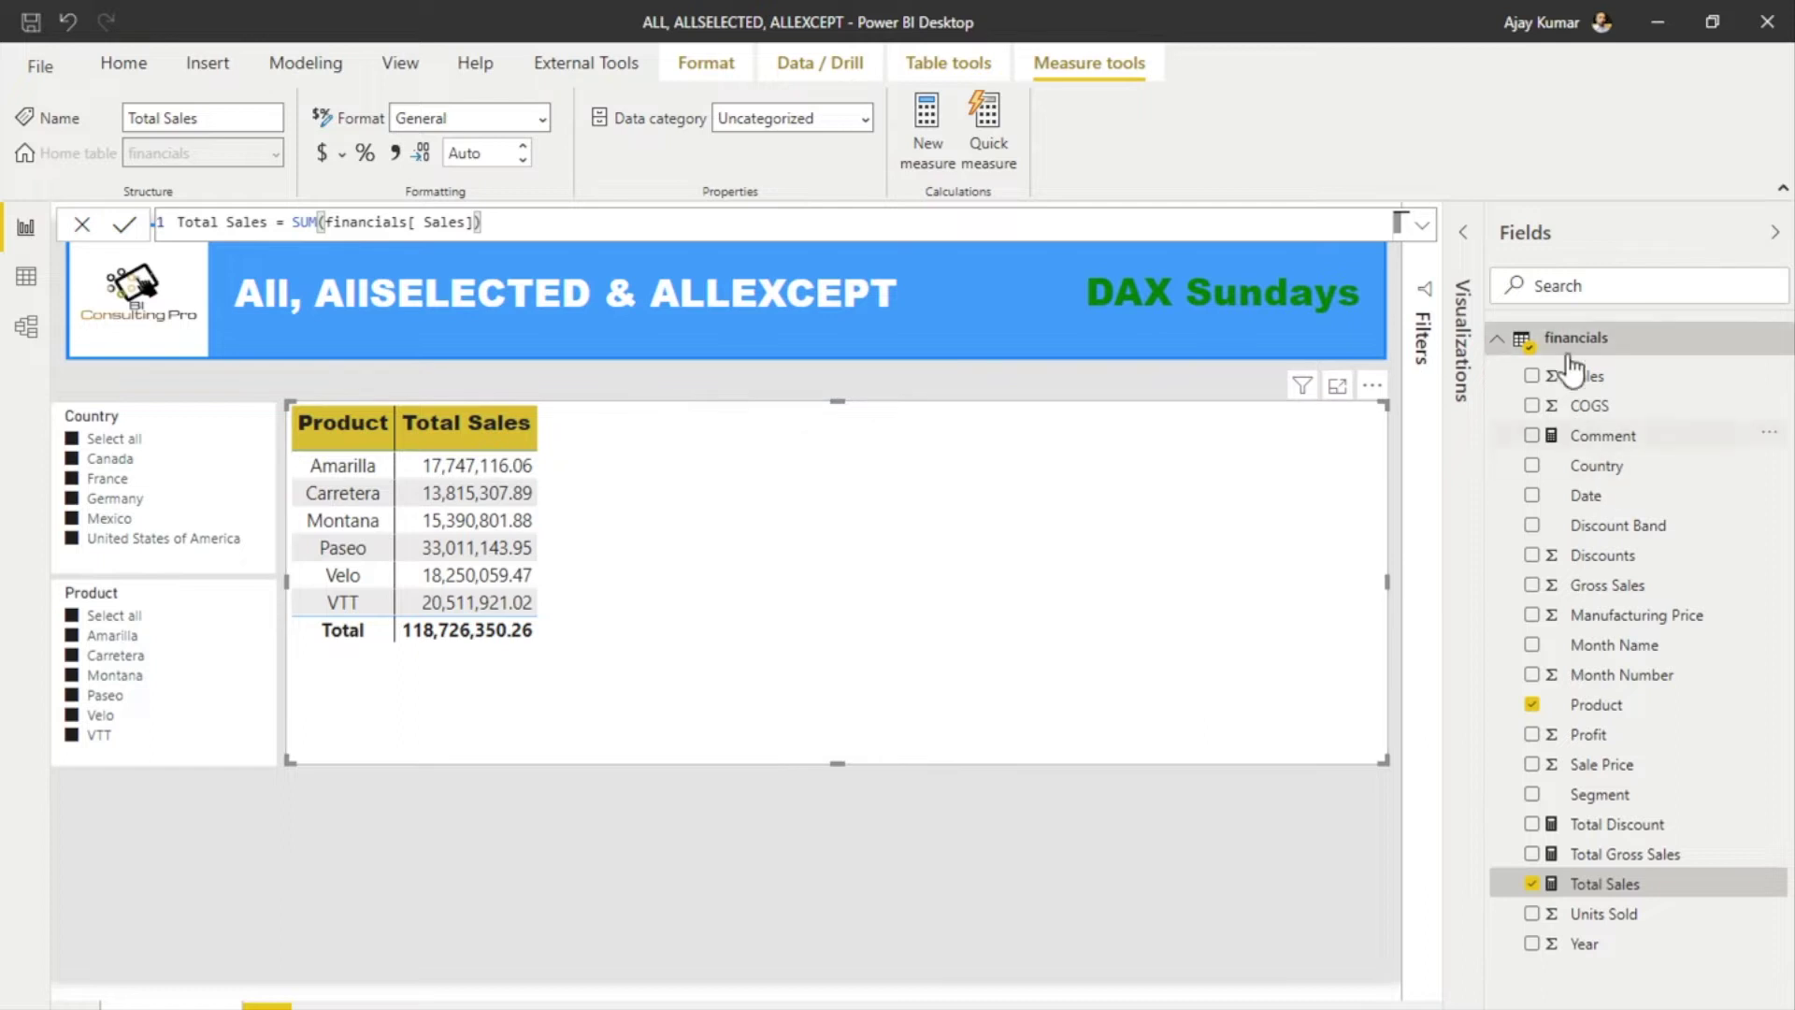
- Start a new measure in the financials table named Sales (ALL) that uses CALCULATE with [Total Sales] as its expression
click(1779, 342)
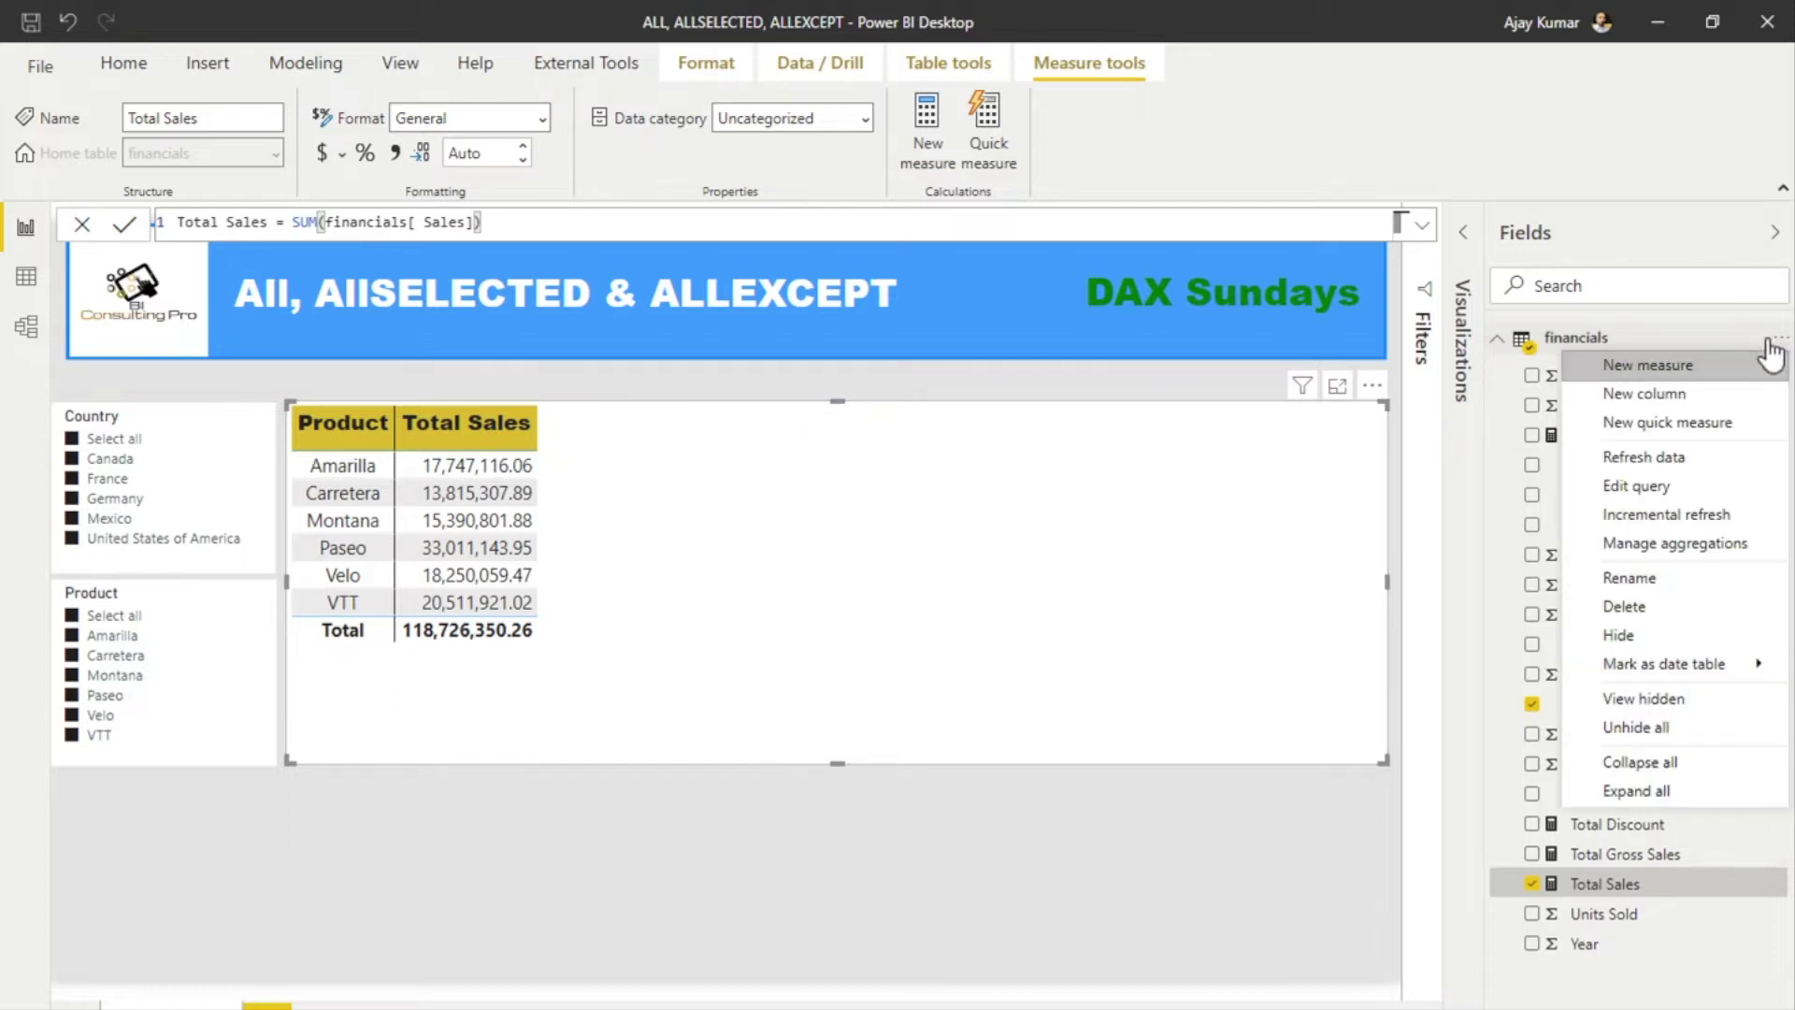
click(1680, 370)
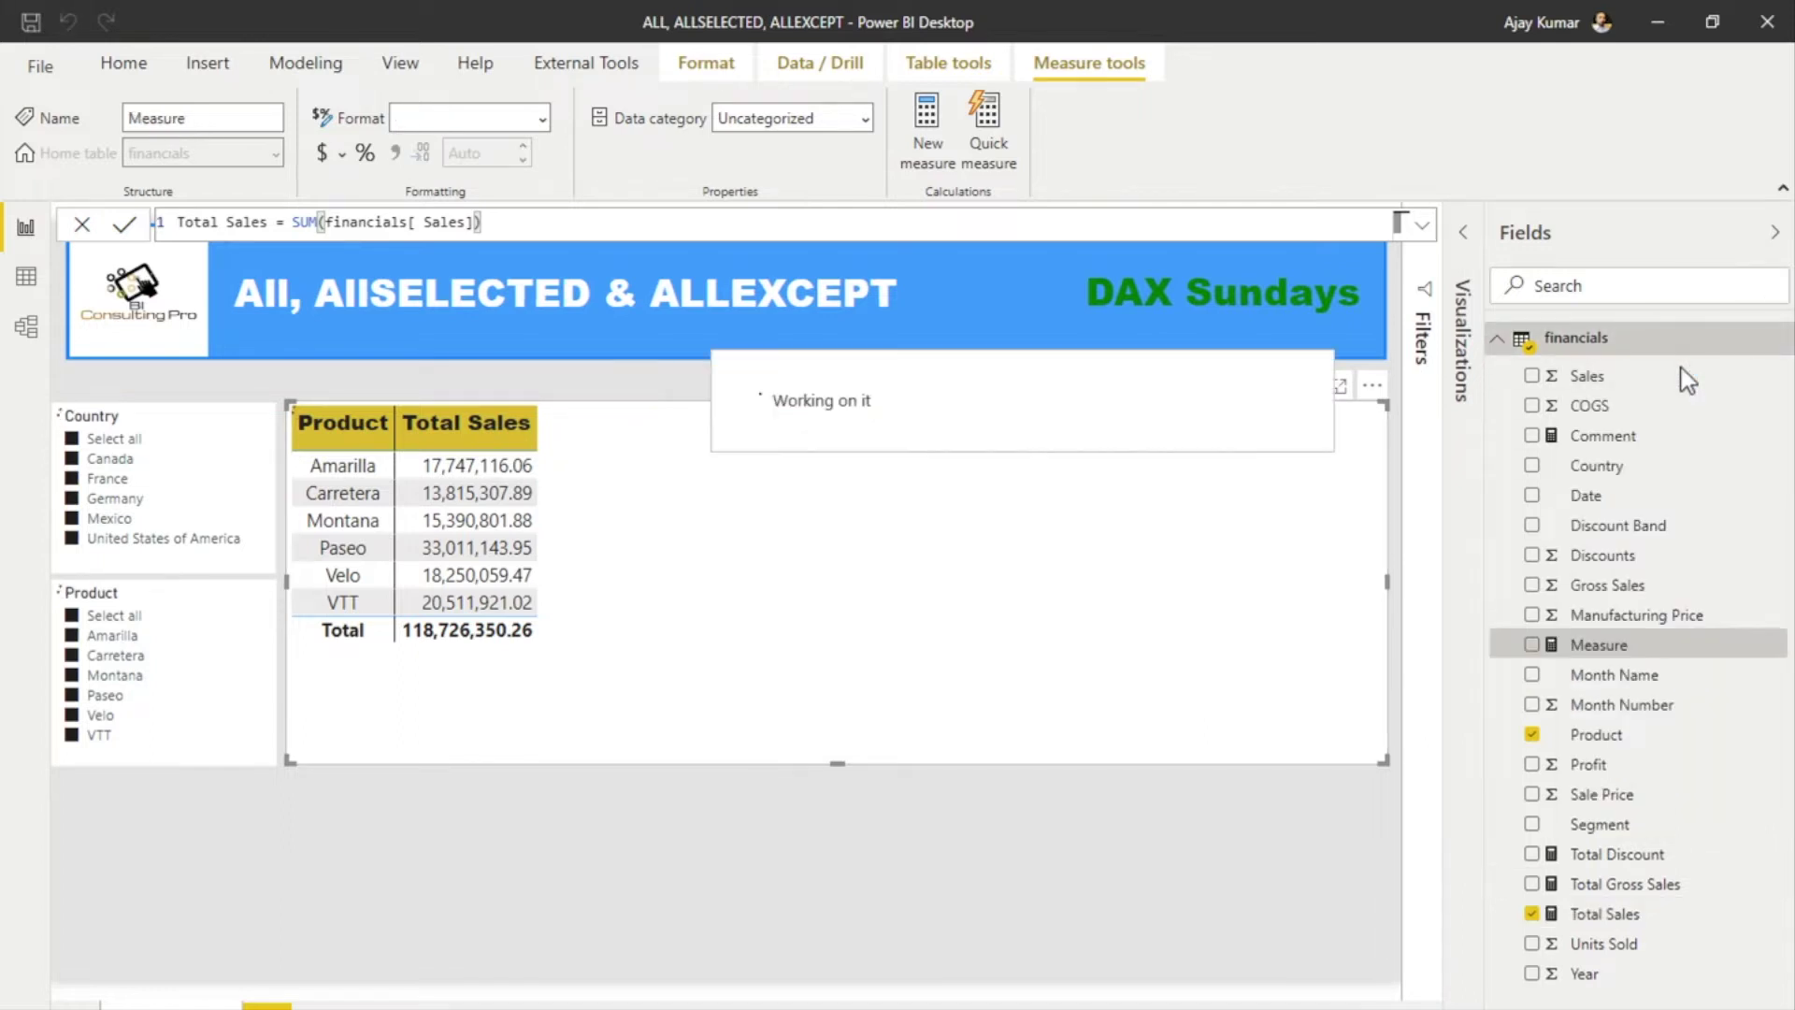
text(T)
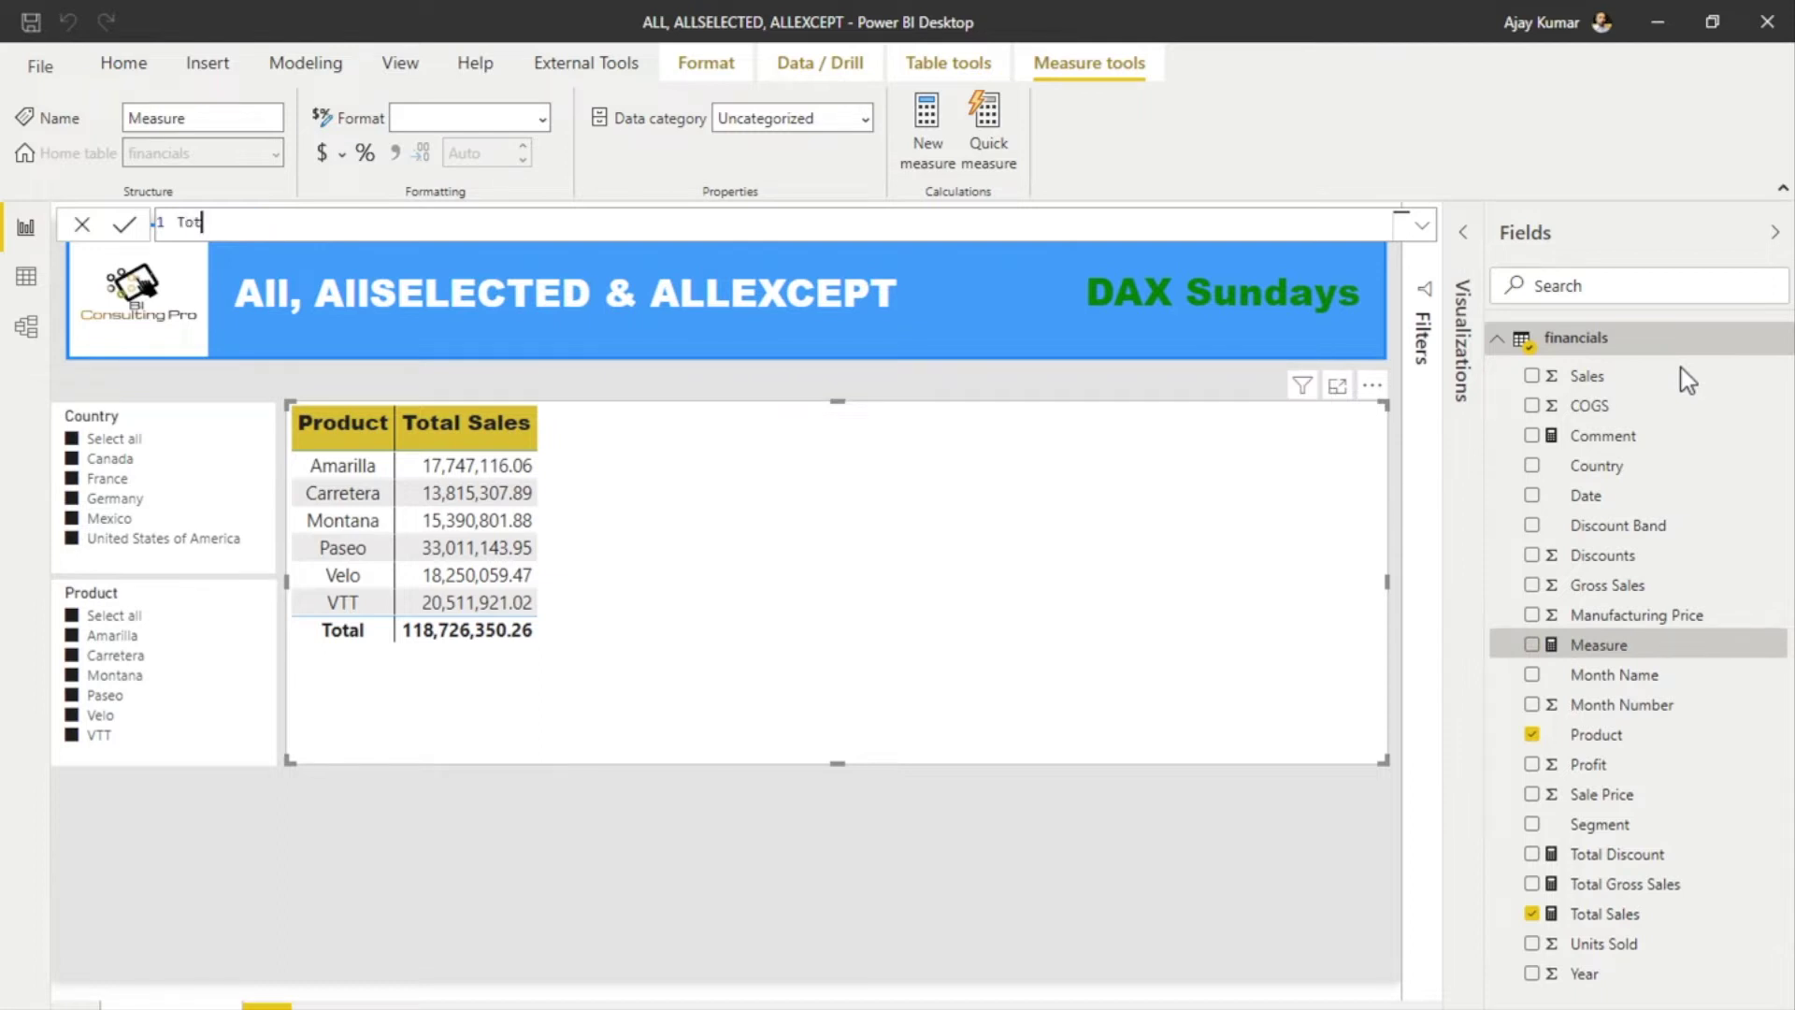
key(BackSpace)
text(Sales (ALL) = Cal)
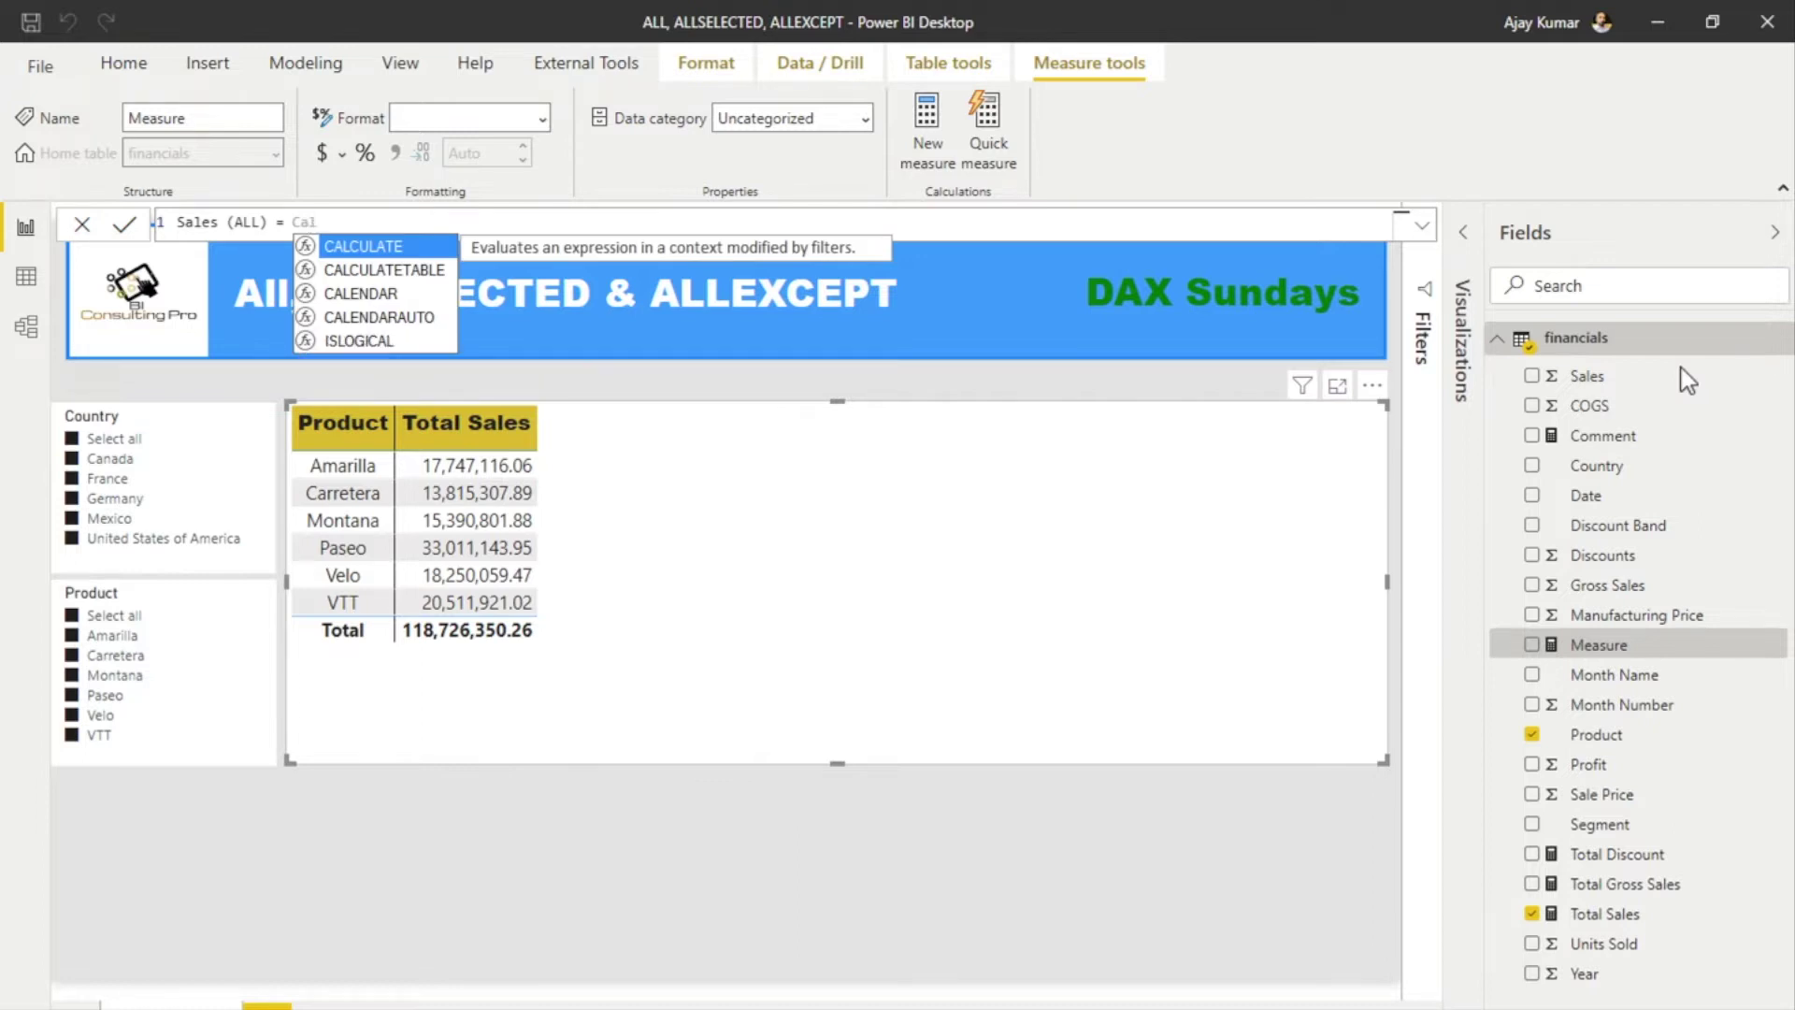
key(Tab)
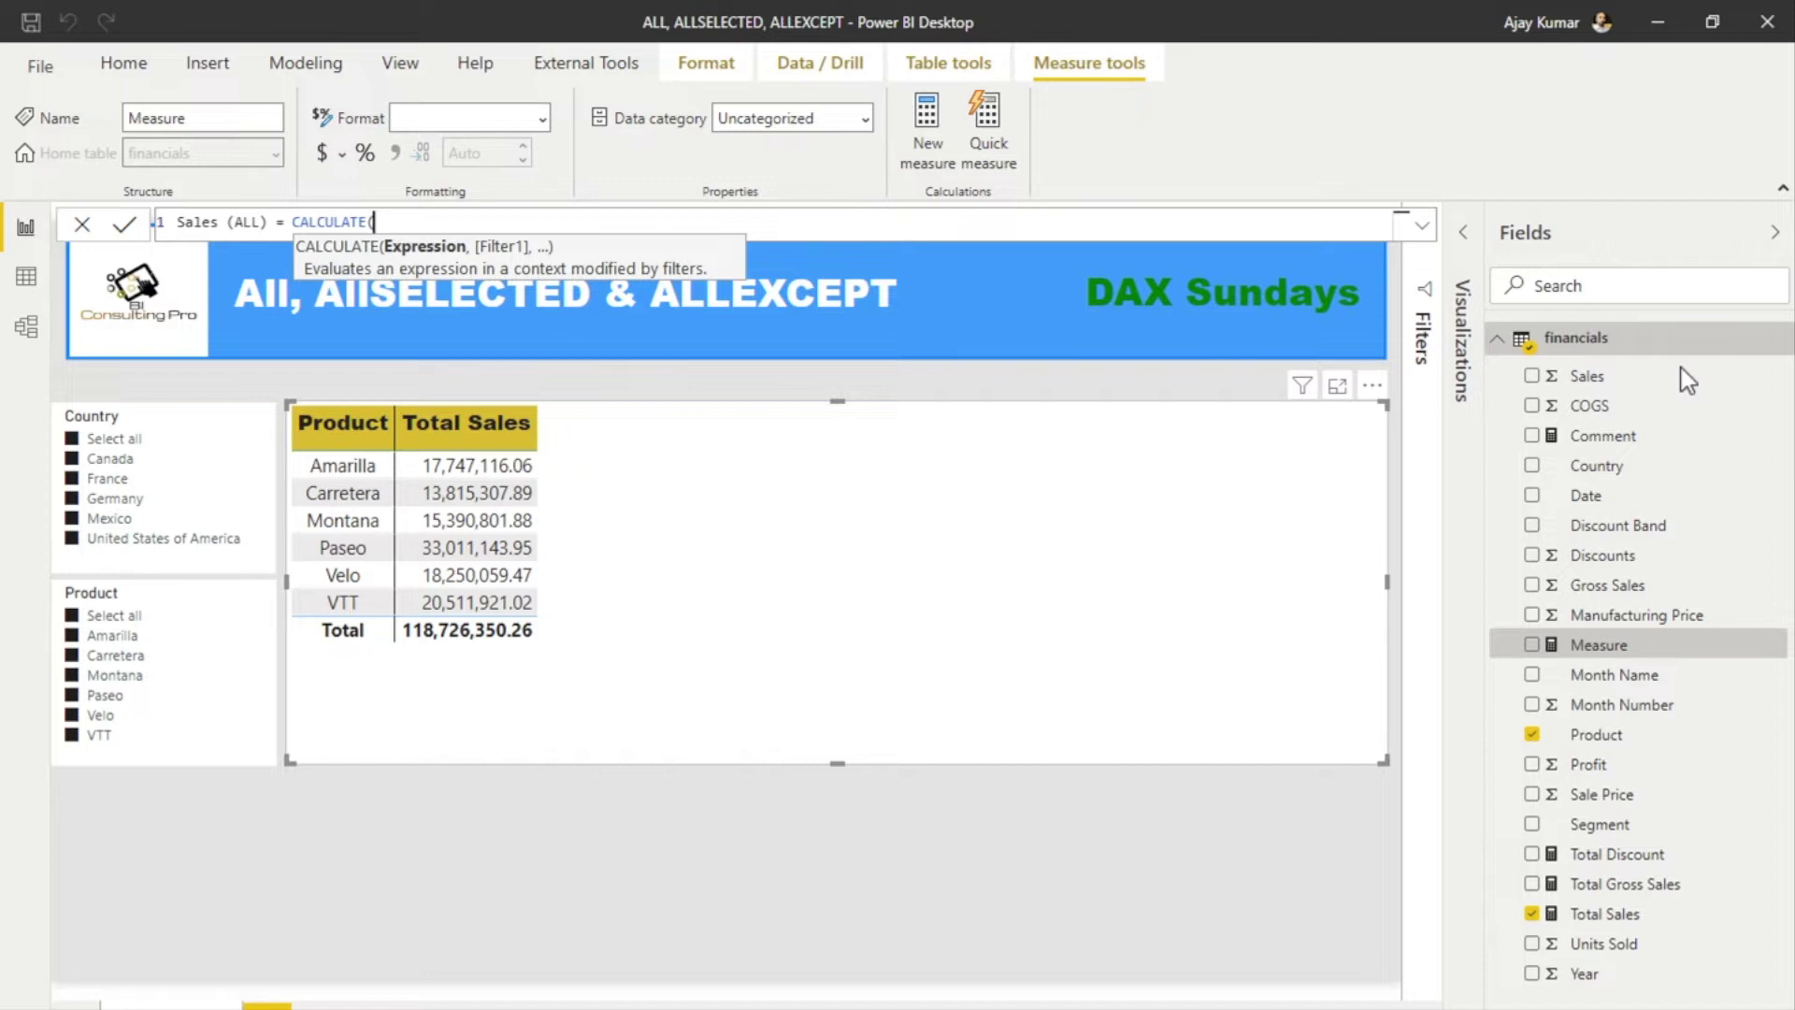
text([)
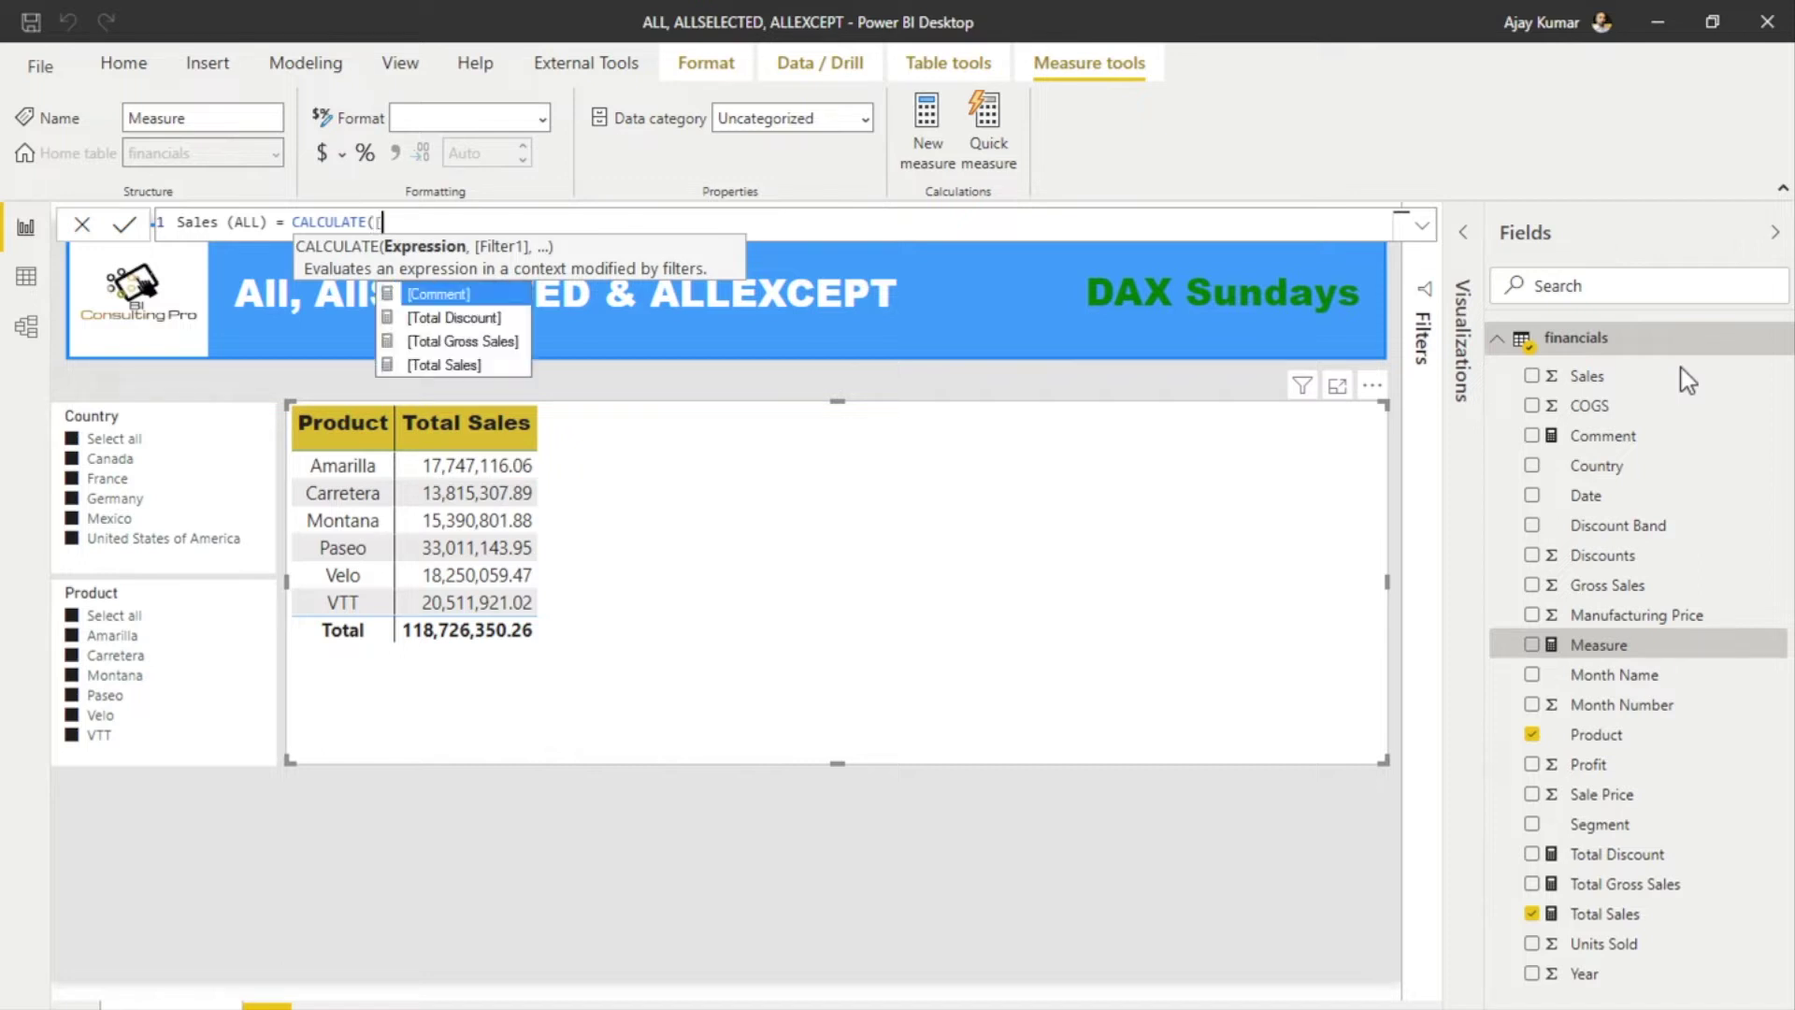
key(Down)
key(Down)
key(Down)
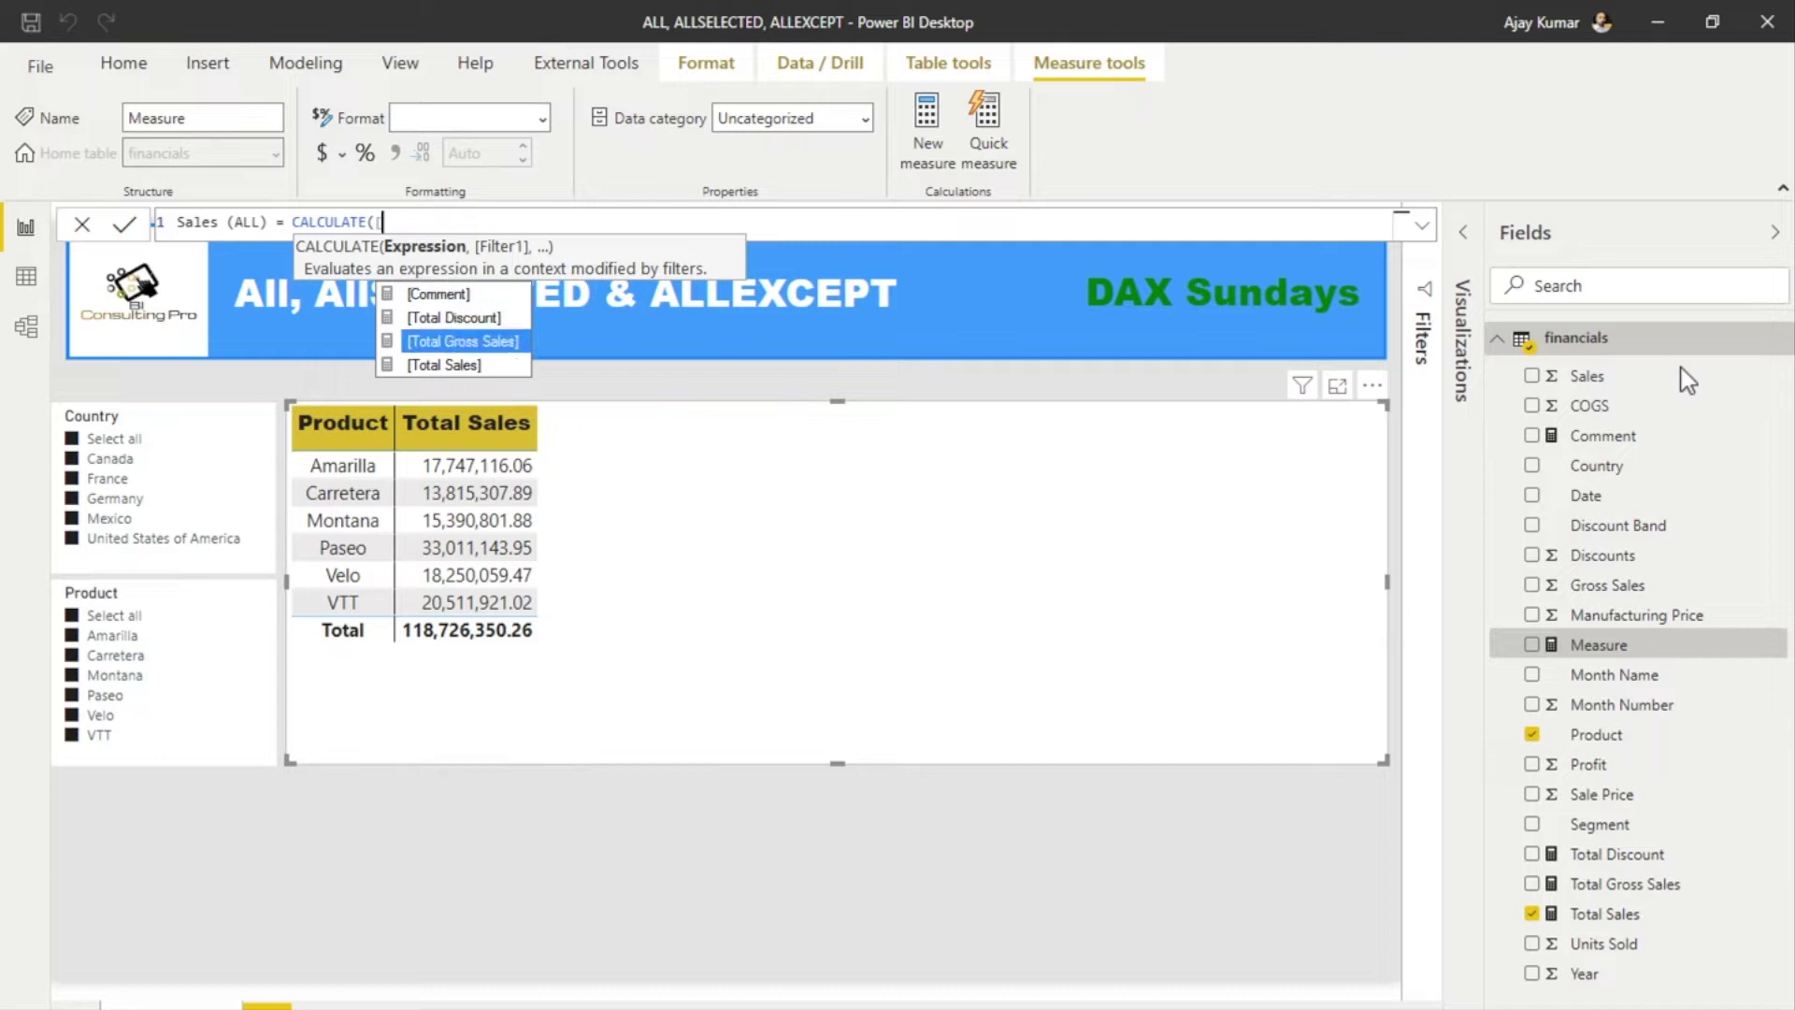
key(Tab)
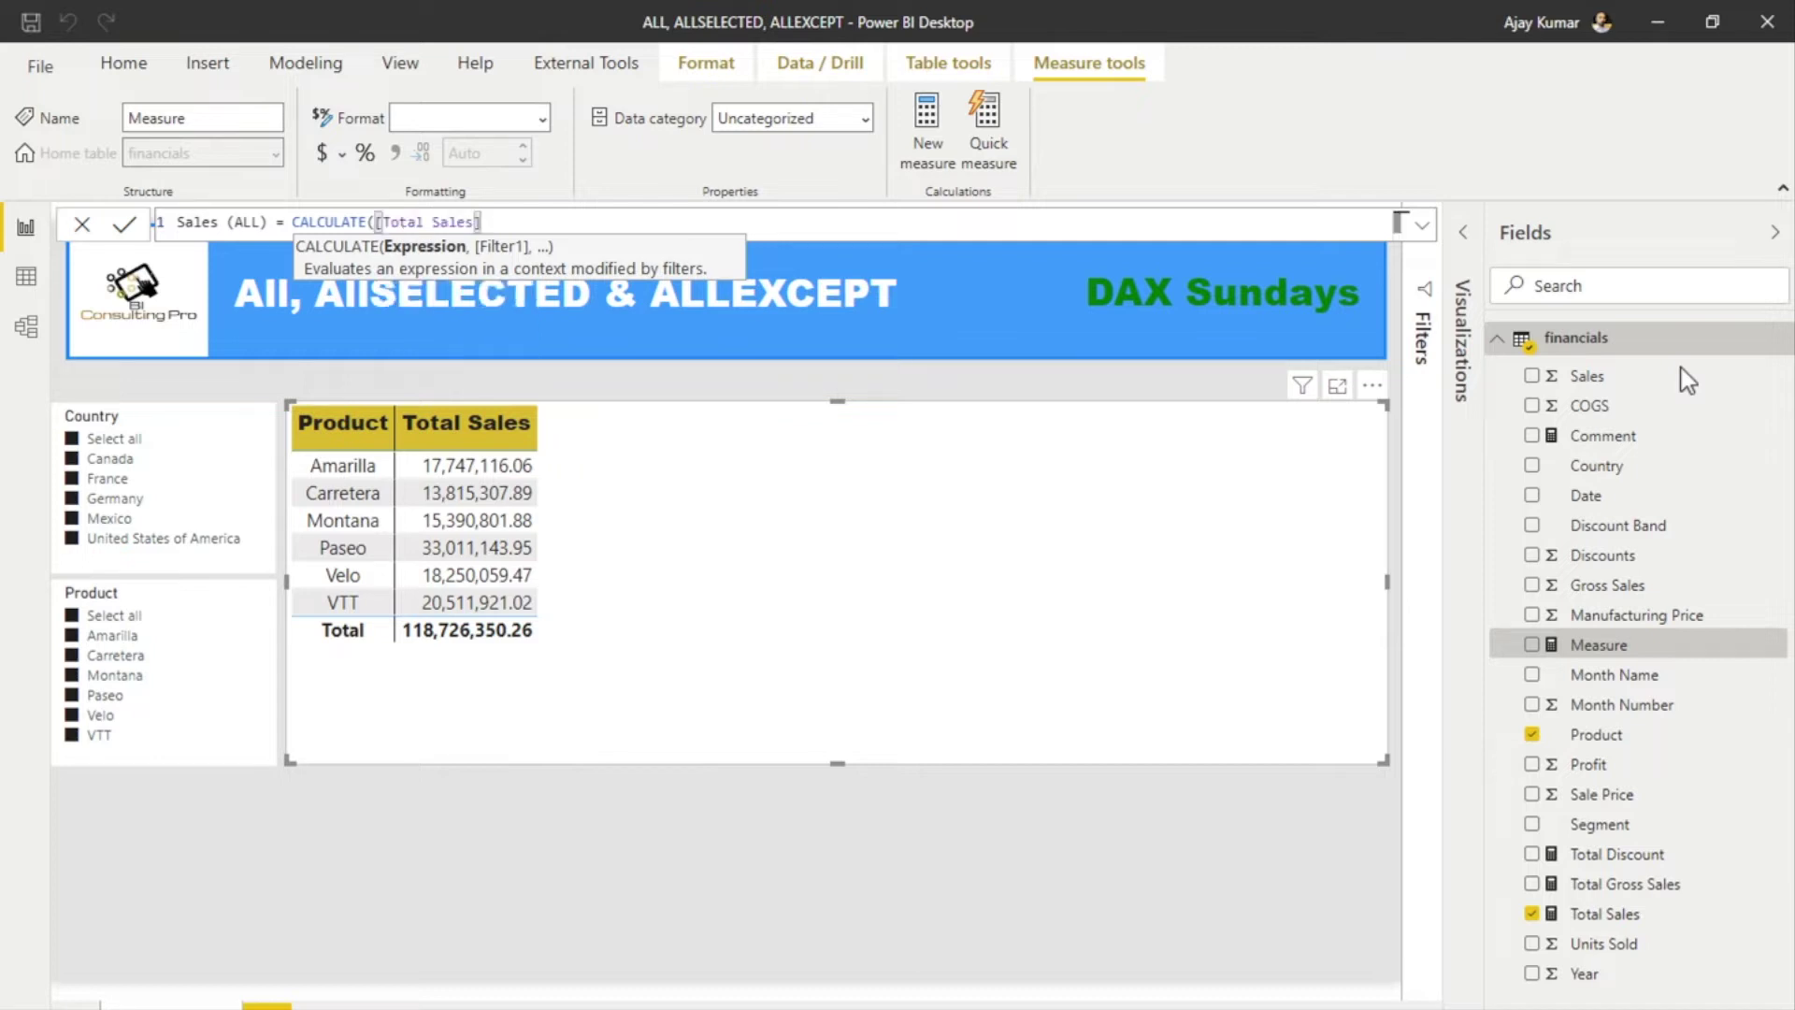
- Complete the Sales (ALL) measure with the filter ALL(financials[Product]) and add it to the Product table visual
text(,)
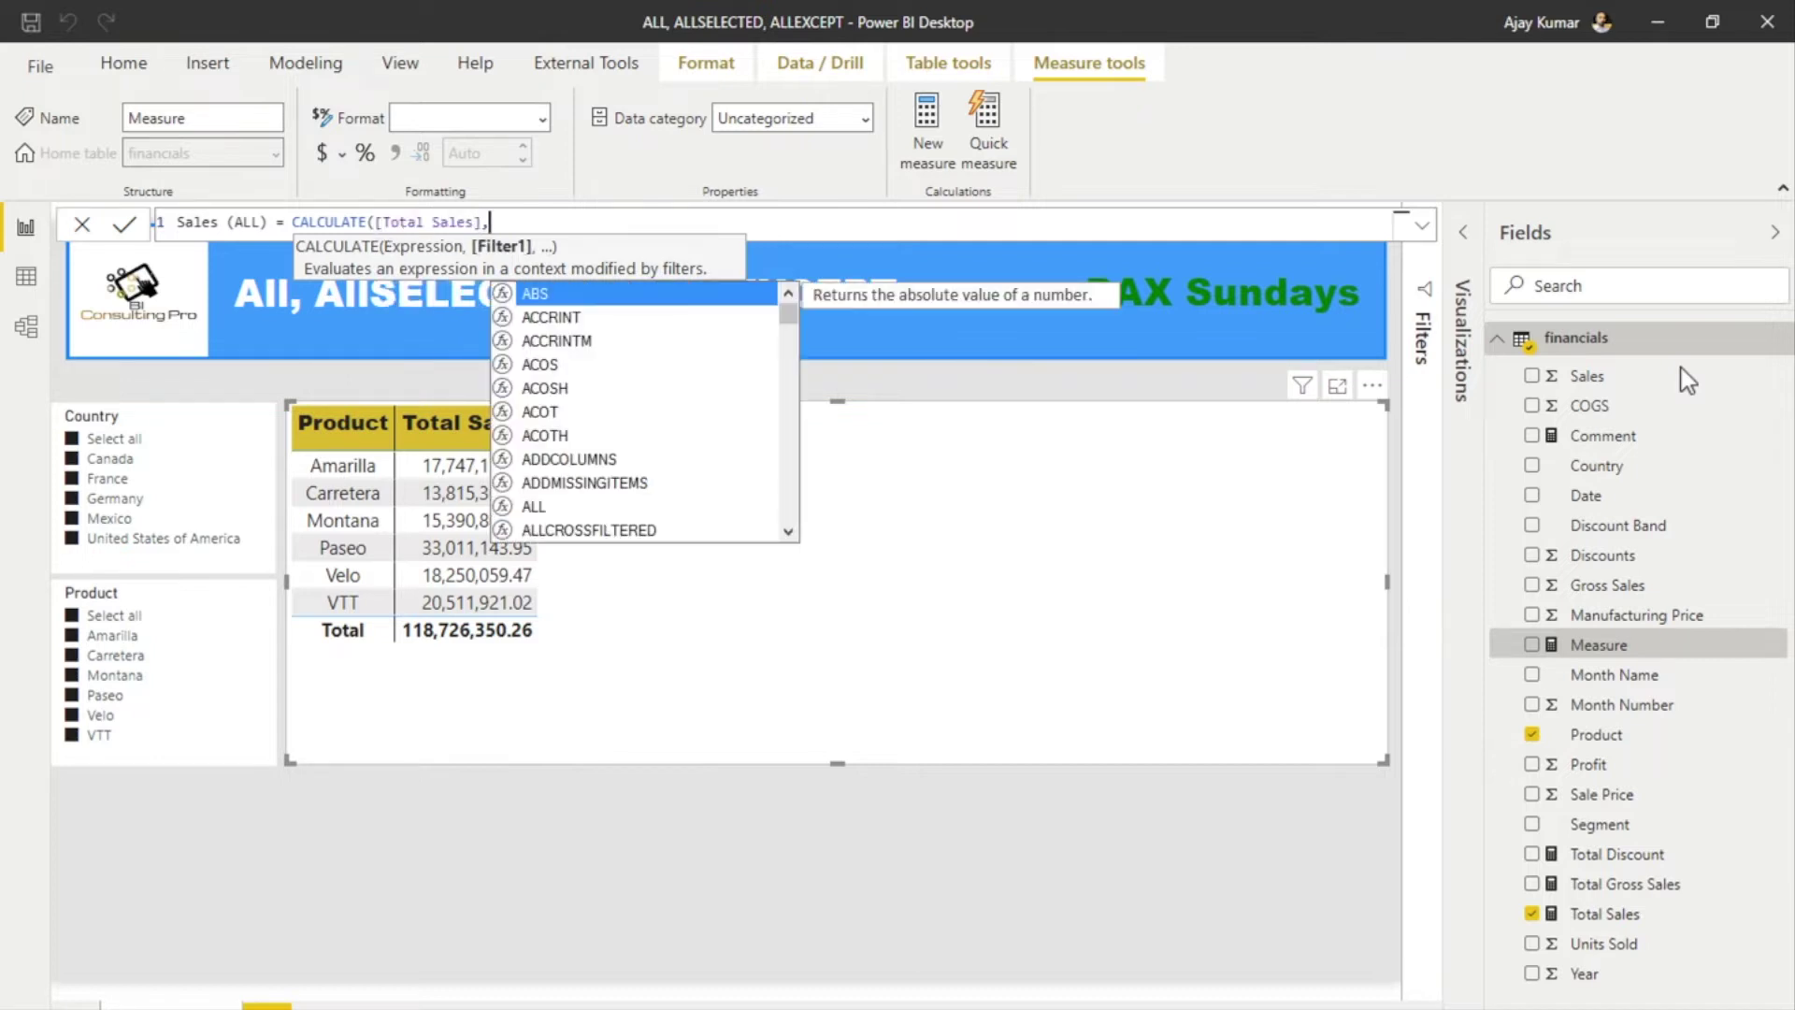
text( ALL()
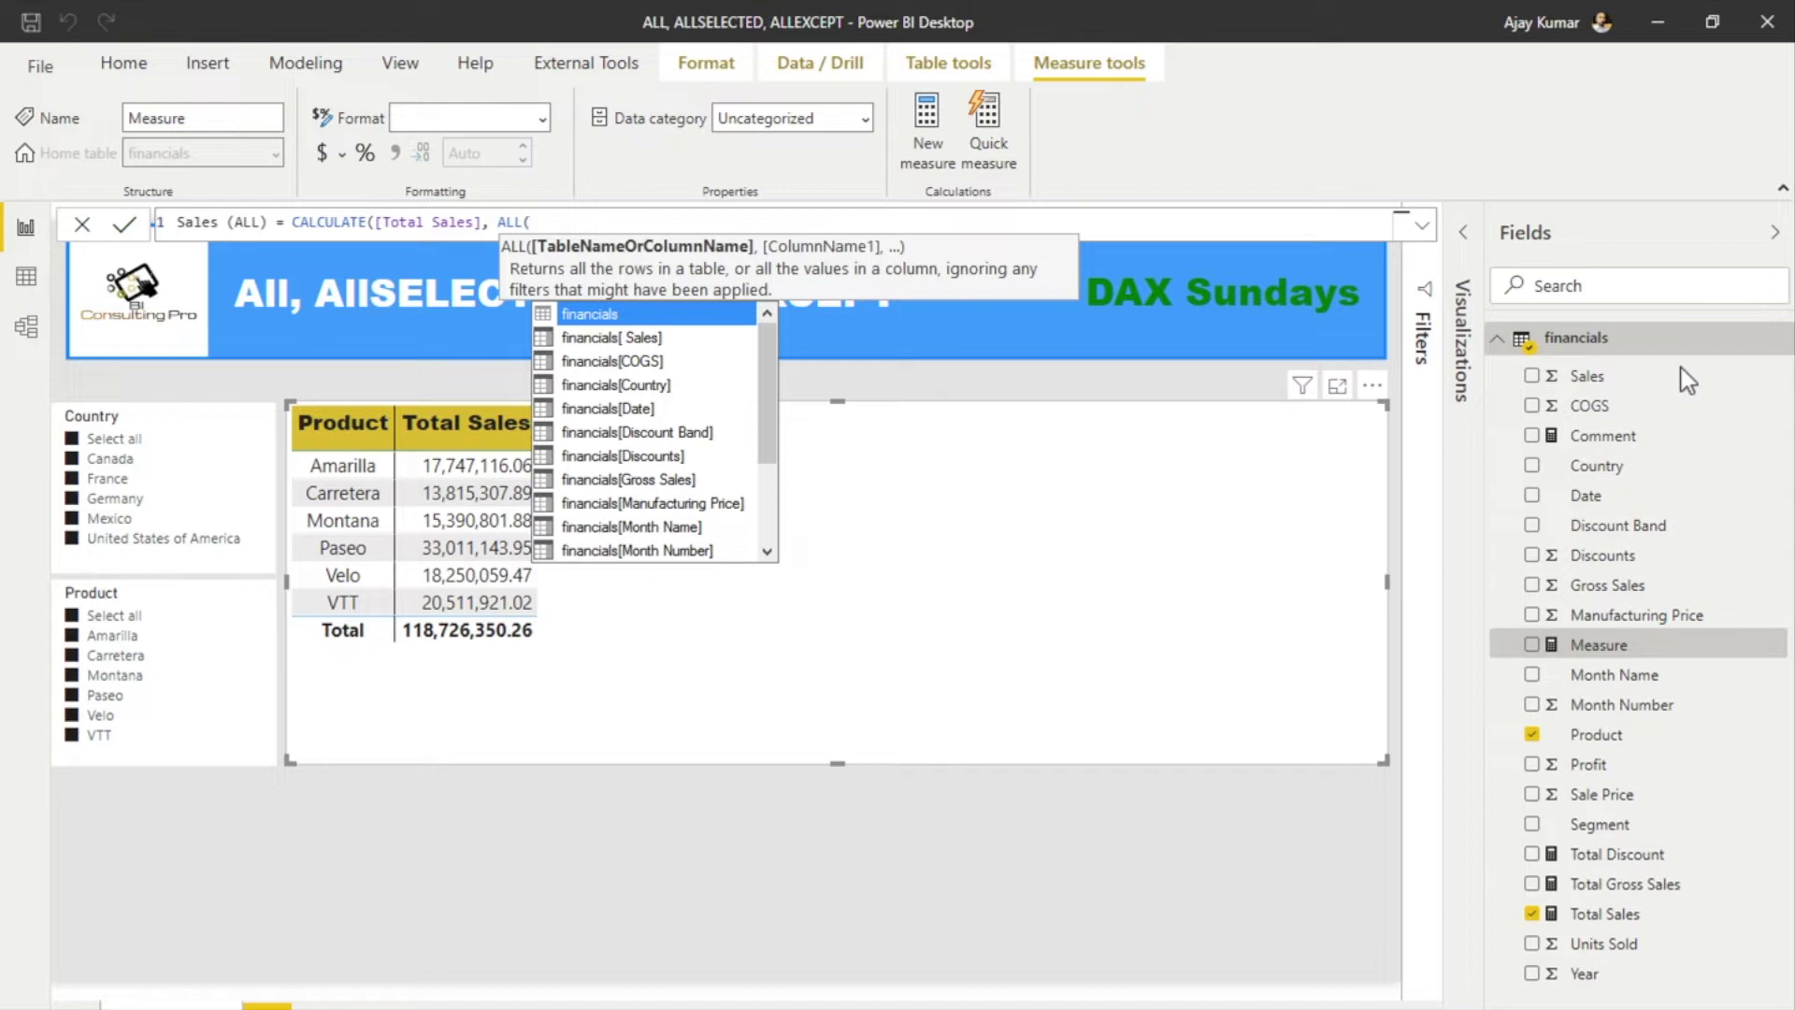
text(porud)
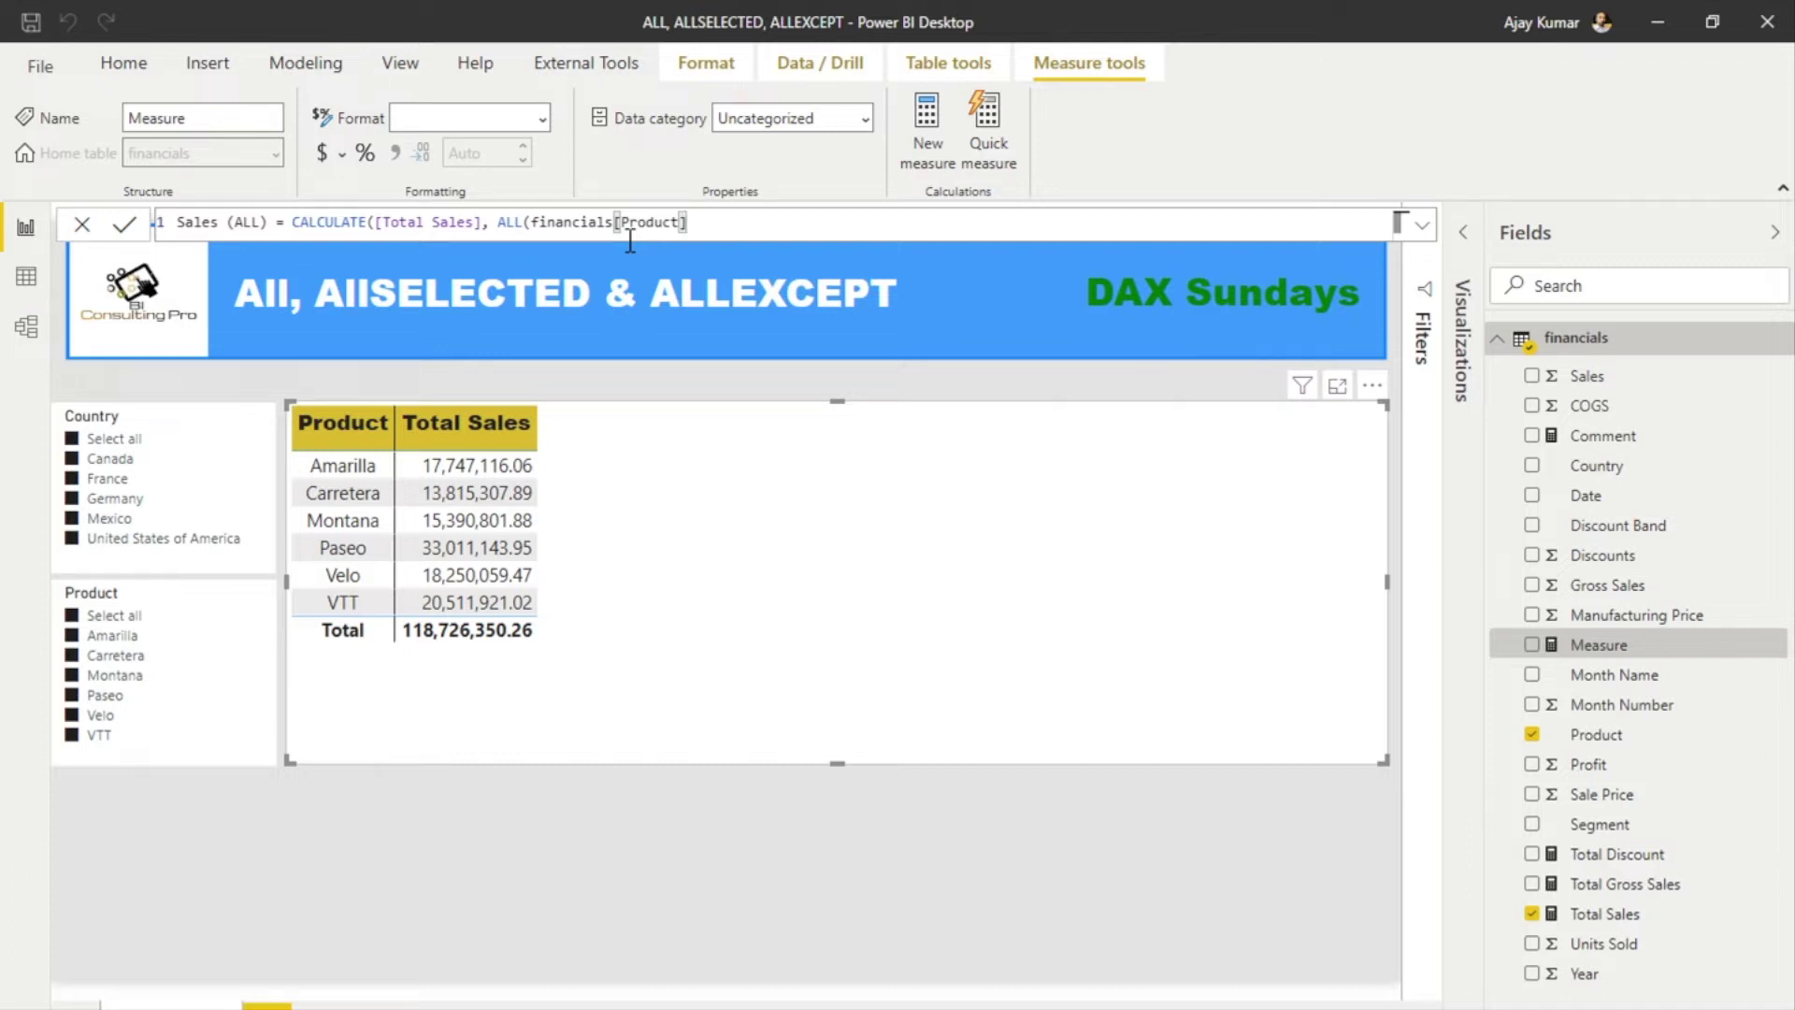
text())
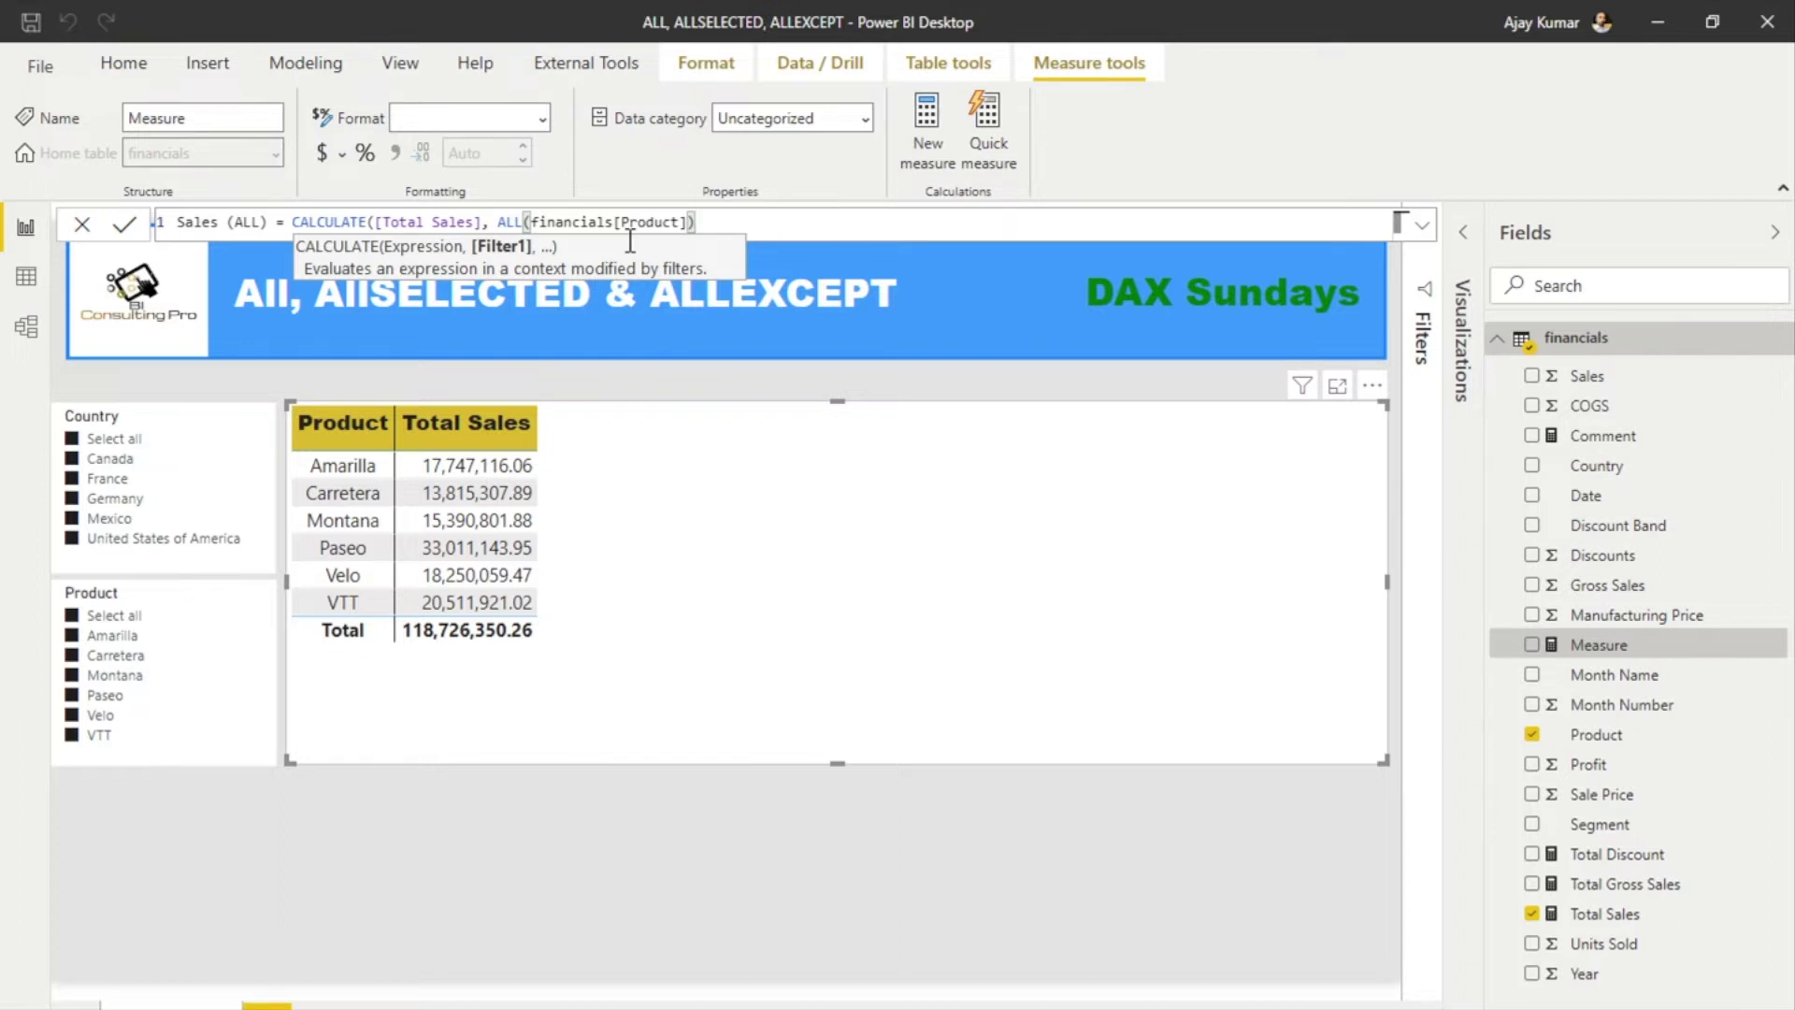
text())
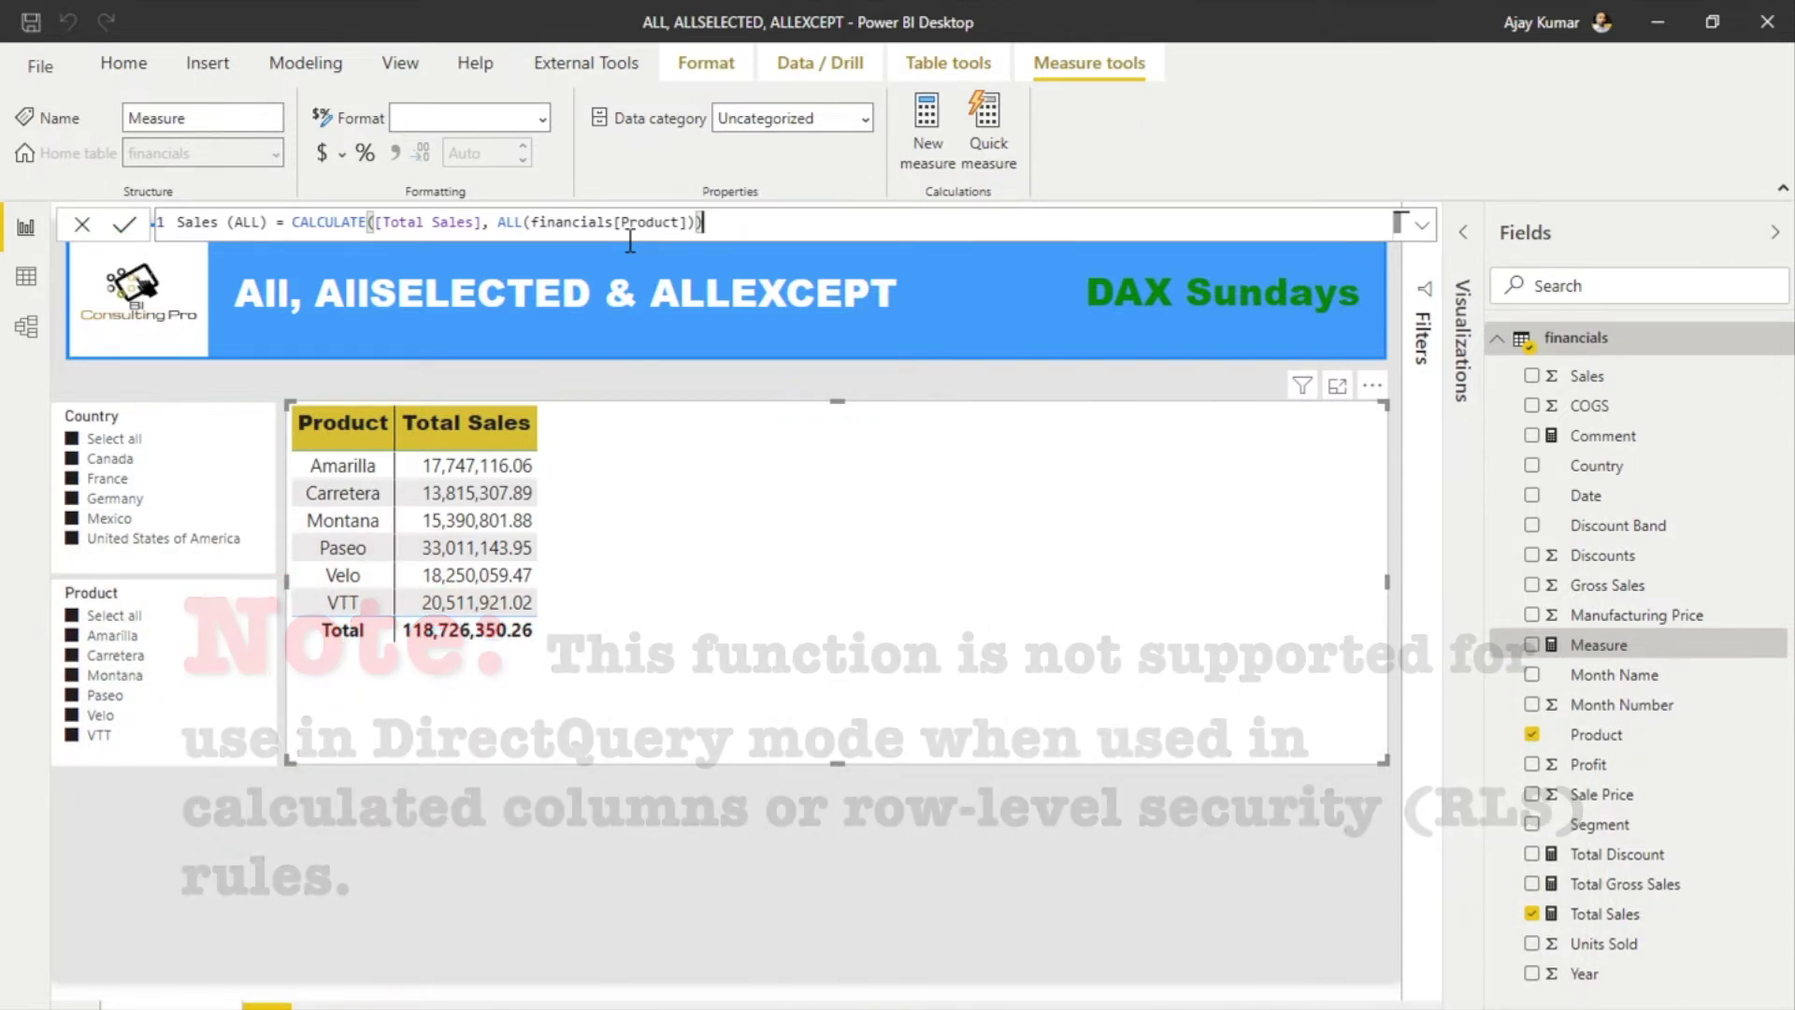
key(Return)
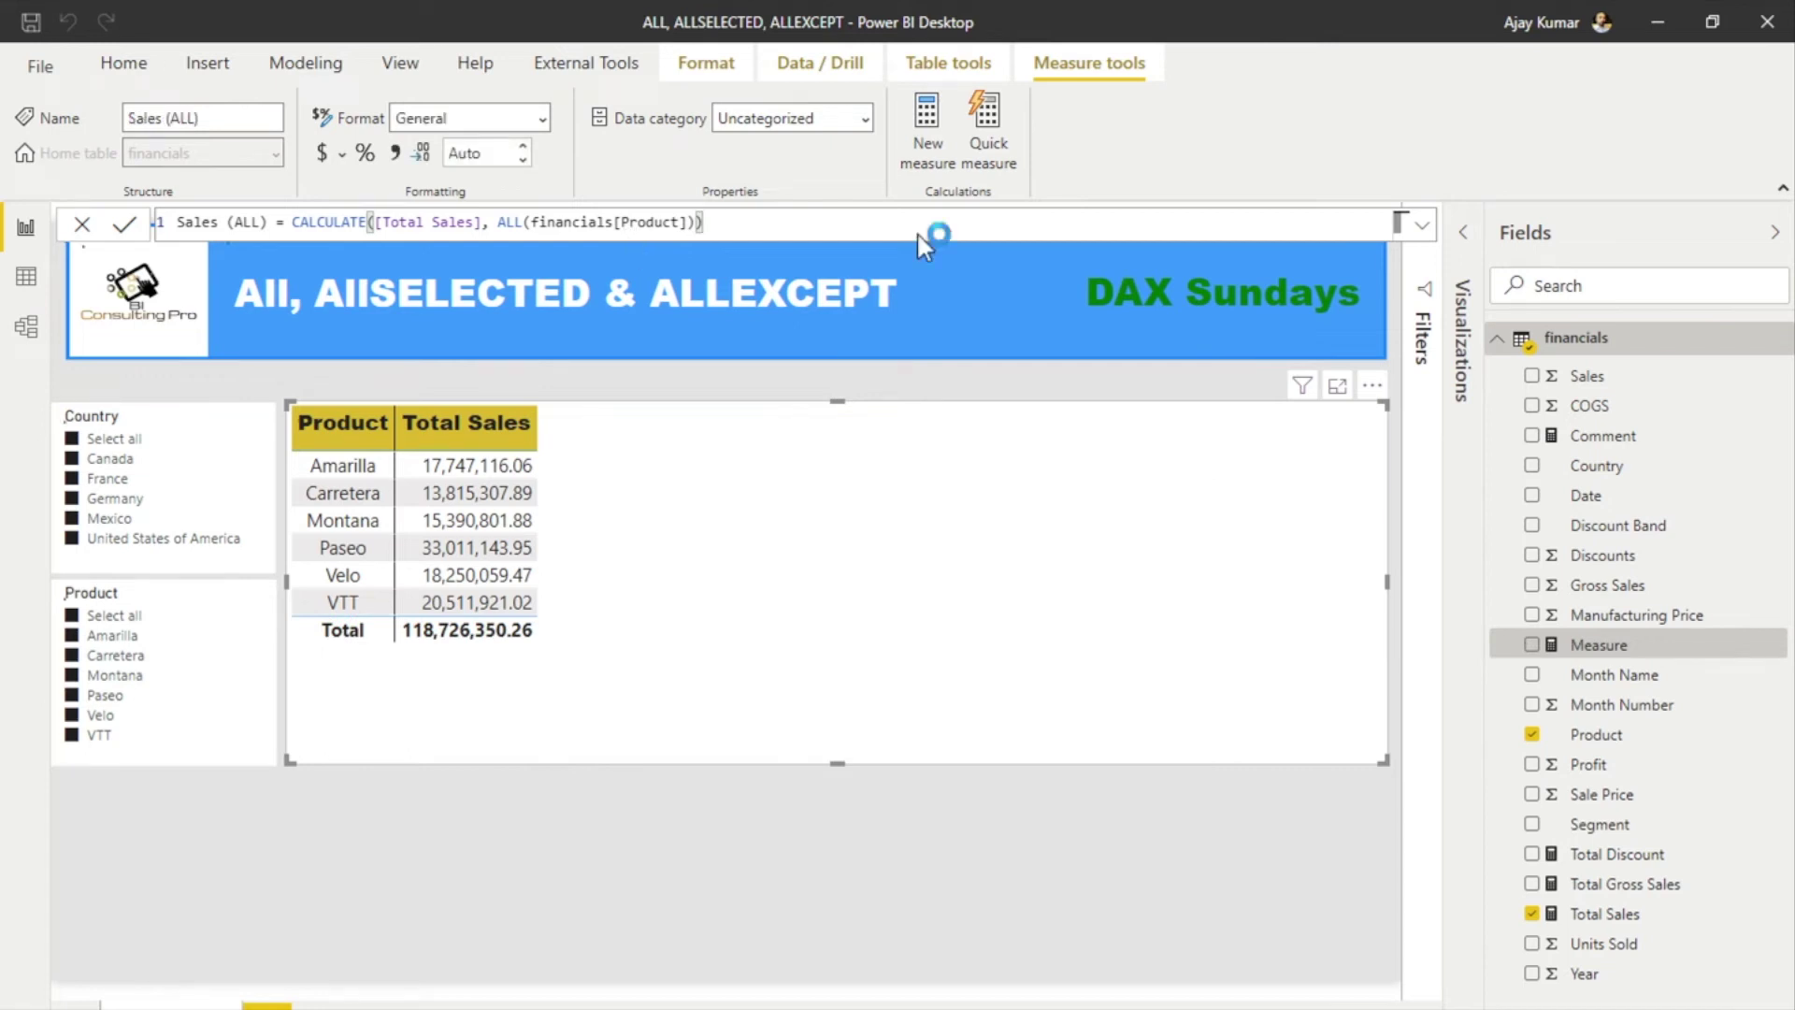
drag(1529, 799, 710, 526)
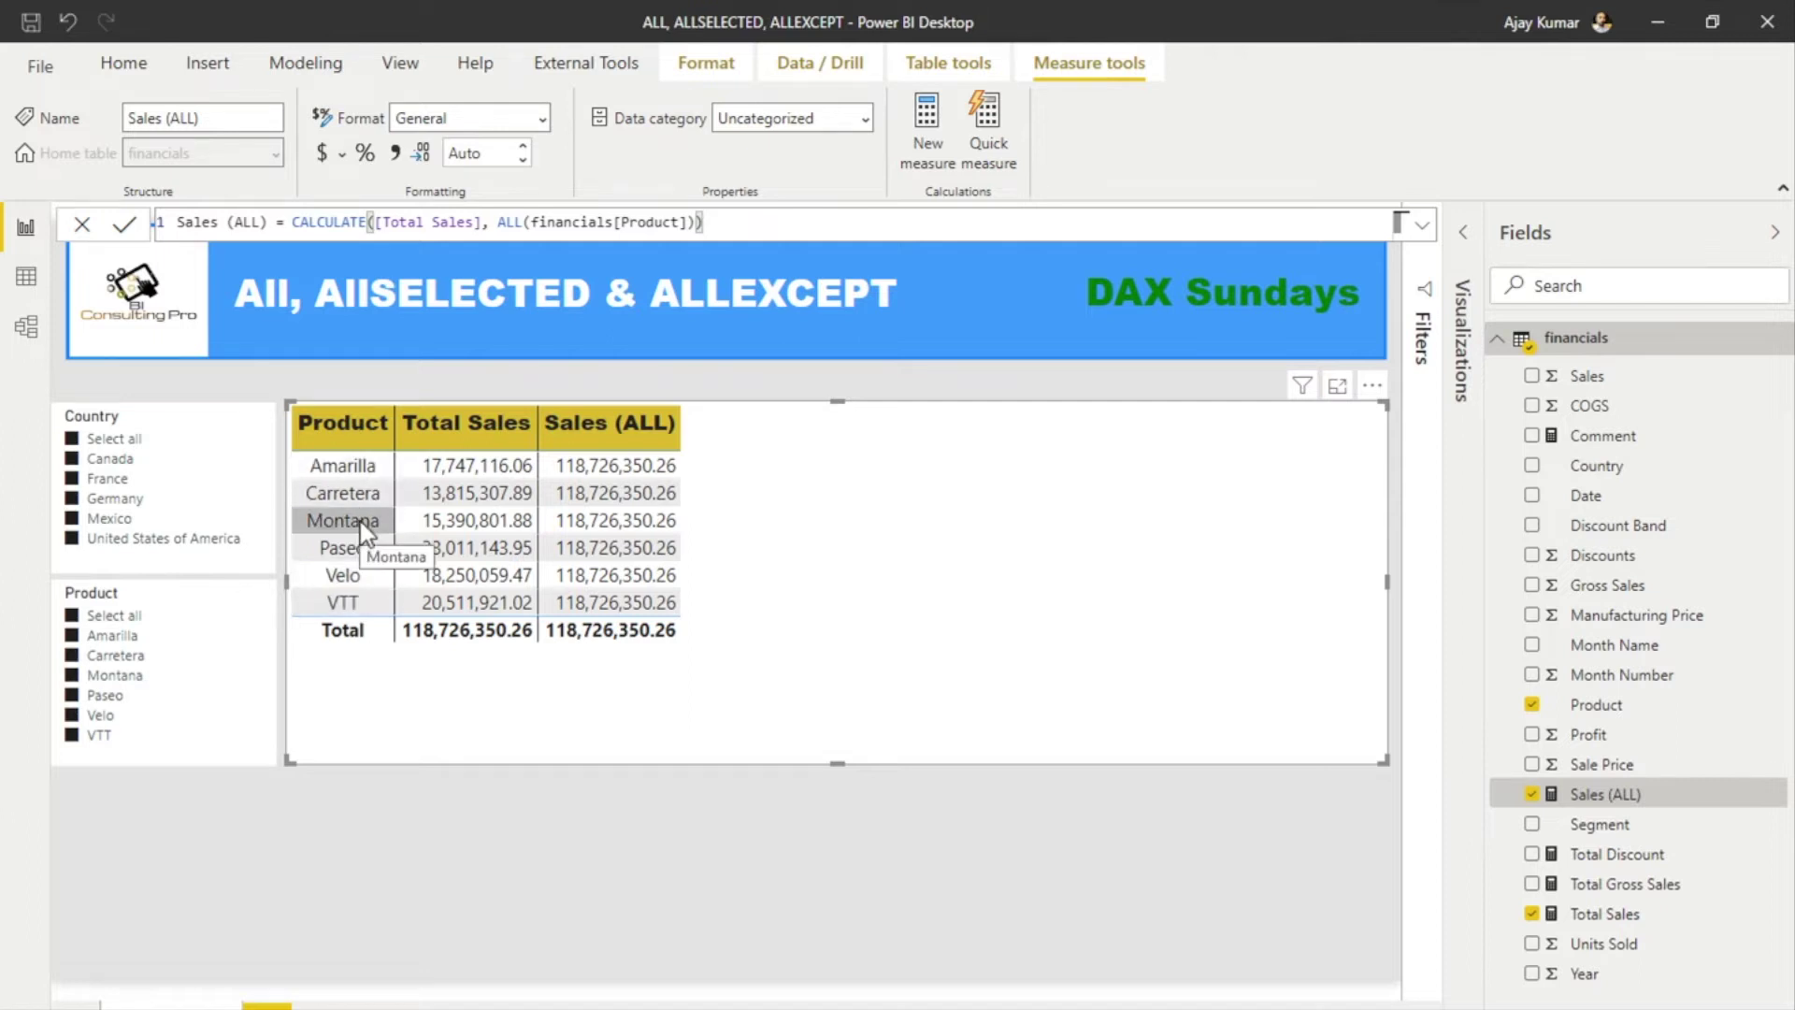
- Test the measures by excluding Amarilla, Paseo and Velo in the Product slicer and reselecting all products
click(120, 637)
click(105, 695)
click(105, 715)
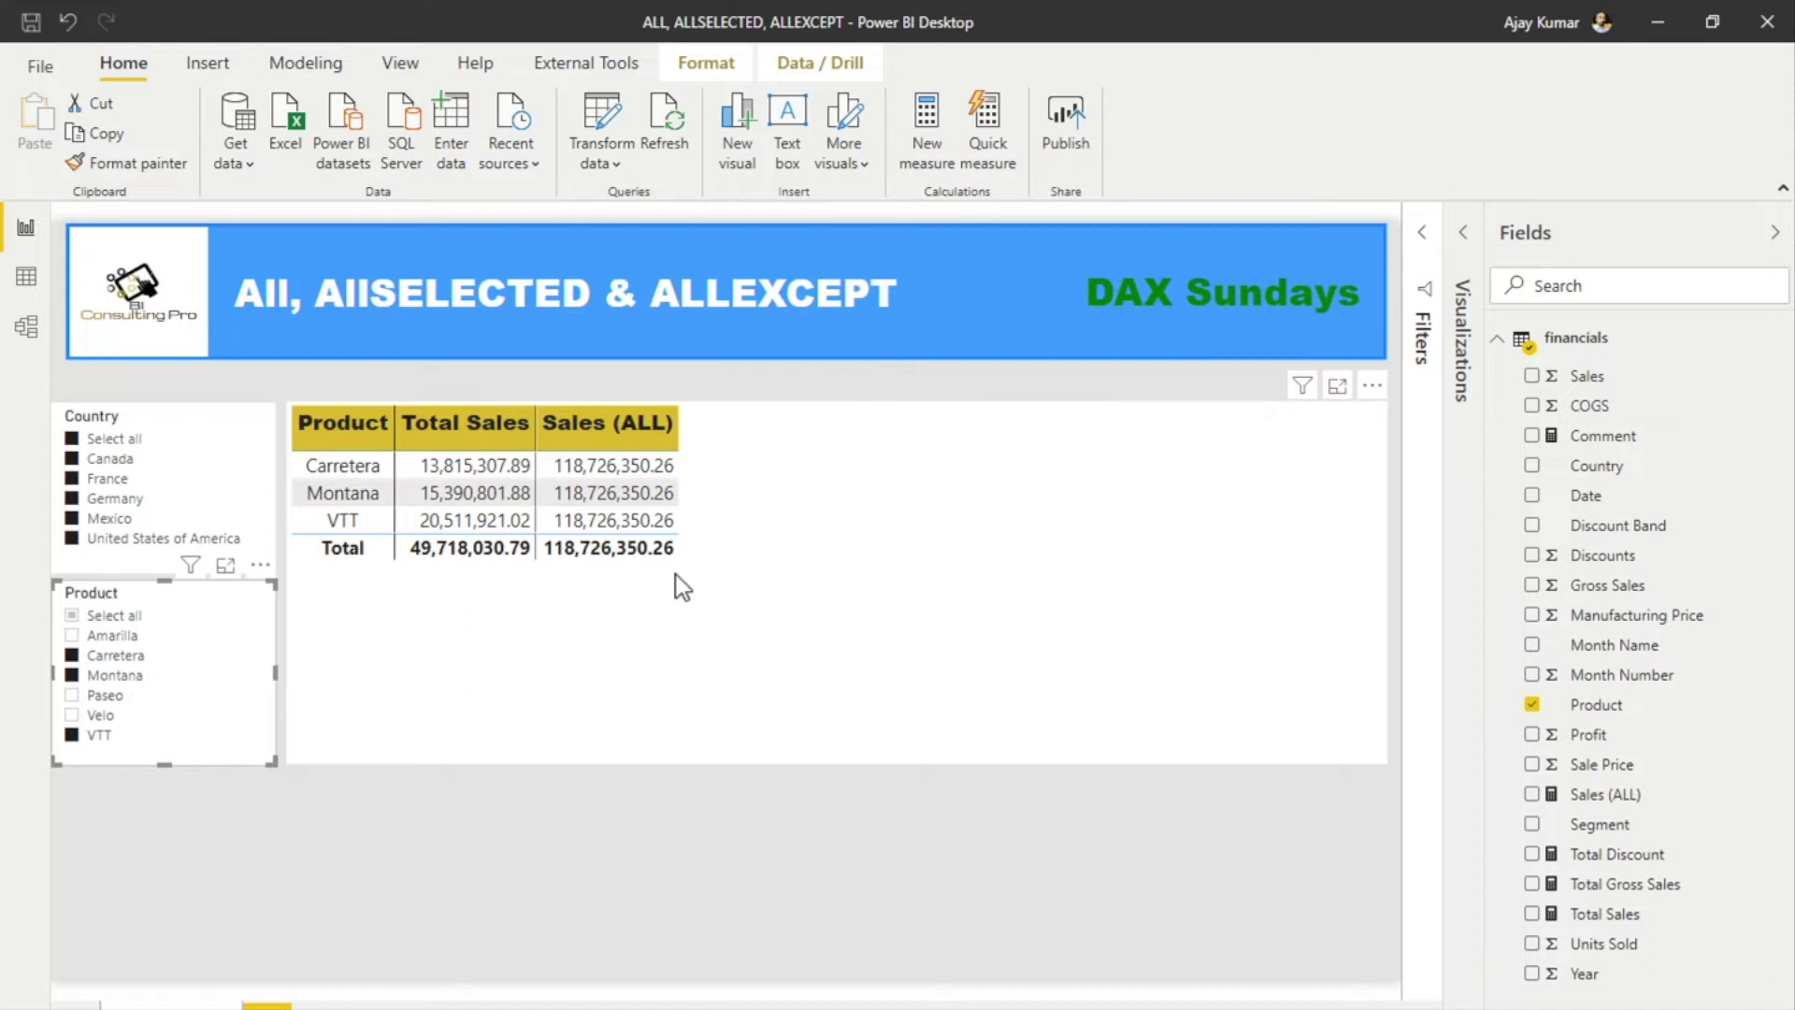
click(113, 617)
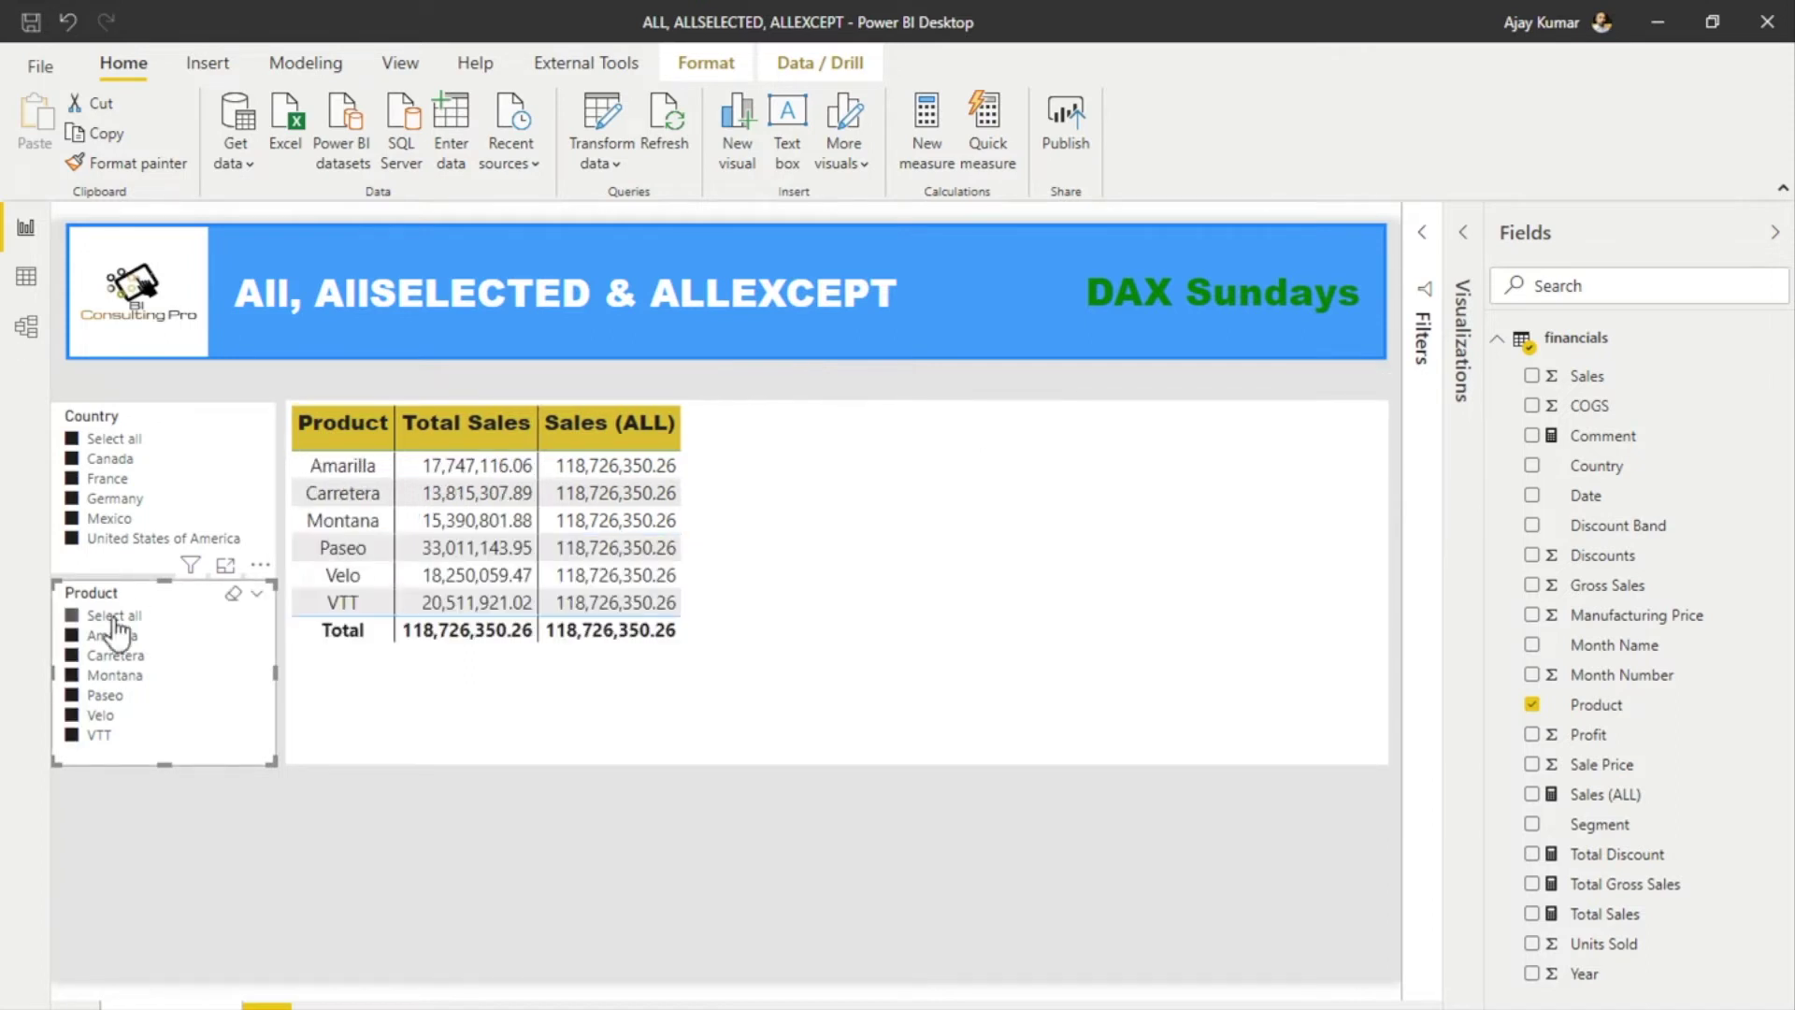
- Exclude Canada in the Country slicer and change the Sales (ALL) filter to ALL(financials), covering the whole table
click(101, 461)
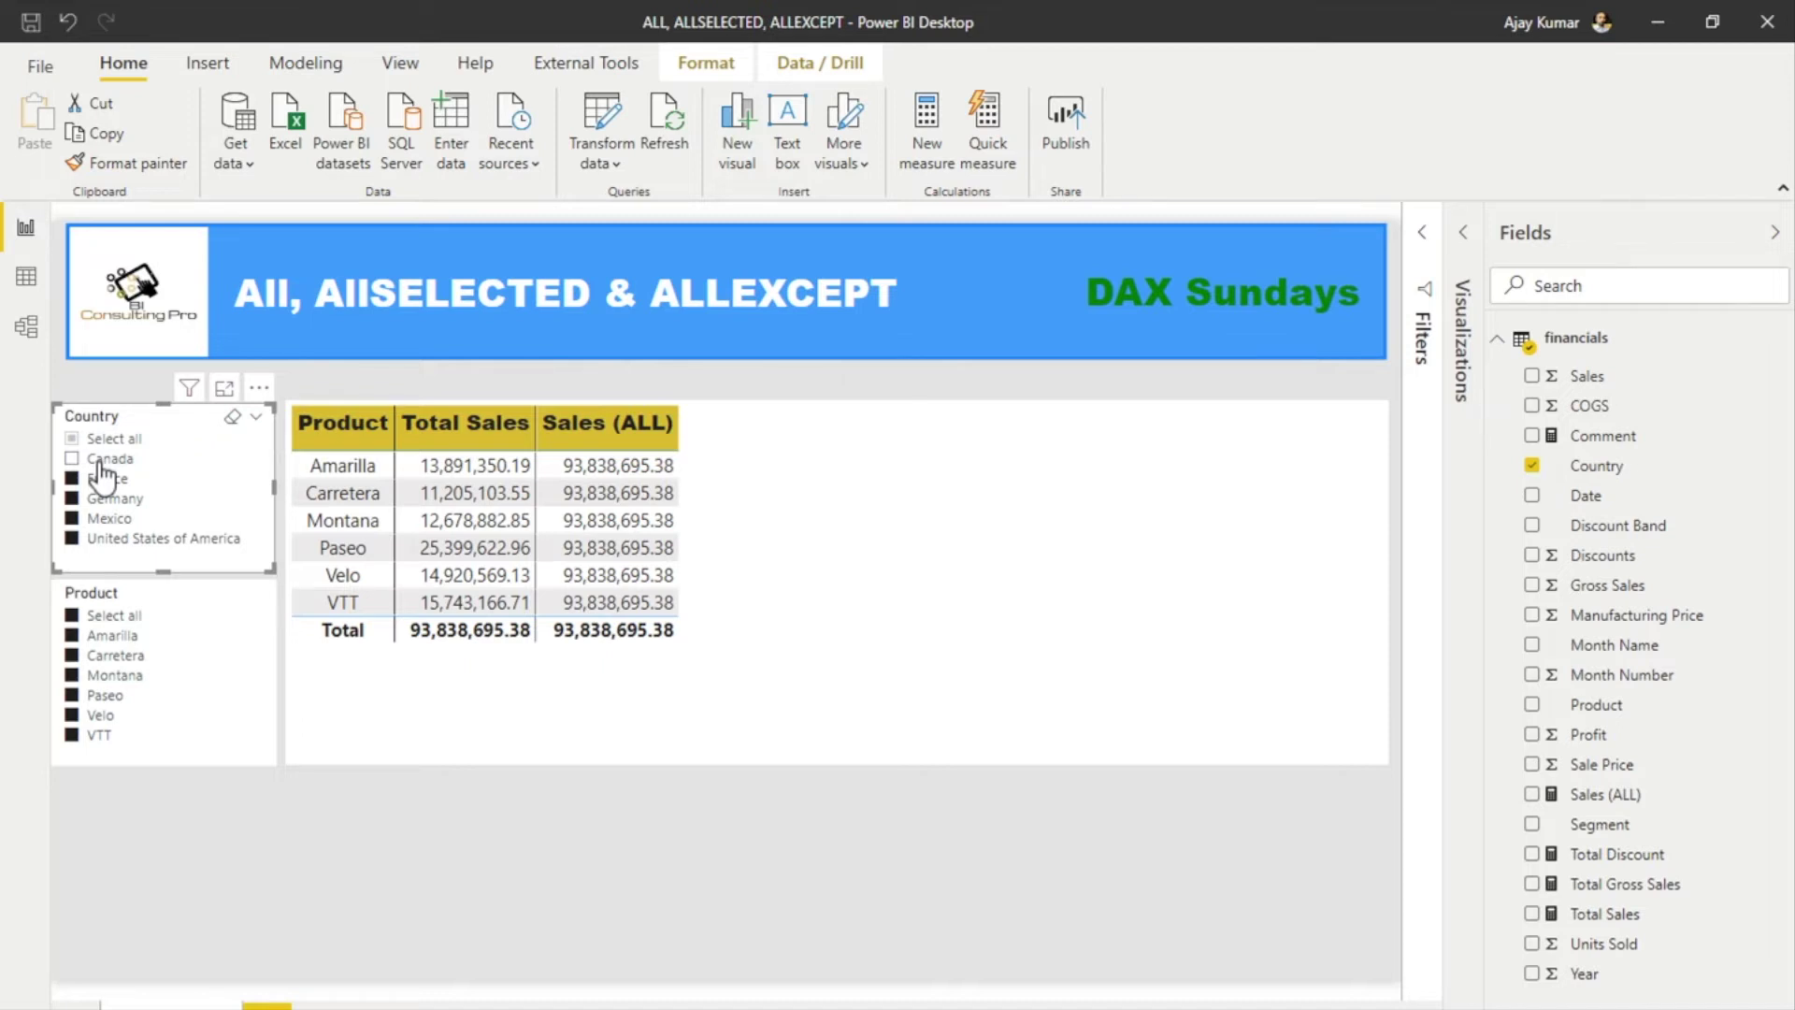
click(1556, 793)
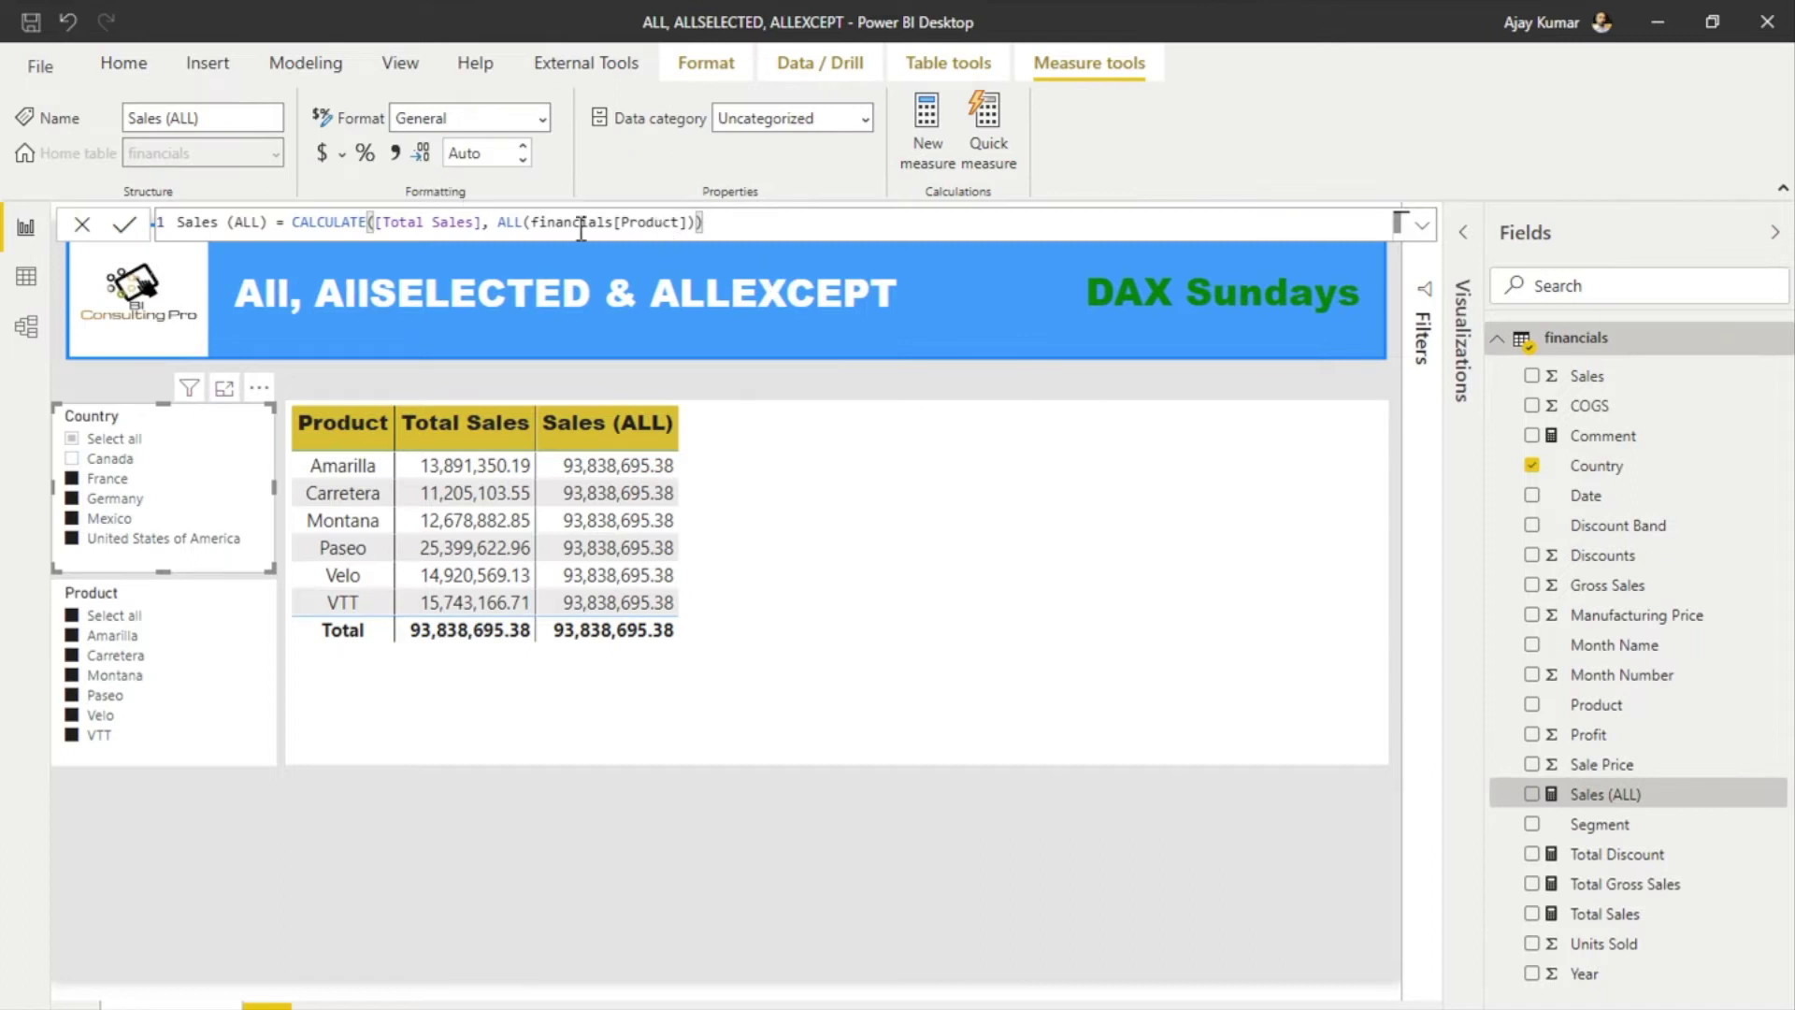
click(615, 221)
drag(615, 222, 693, 223)
key(BackSpace)
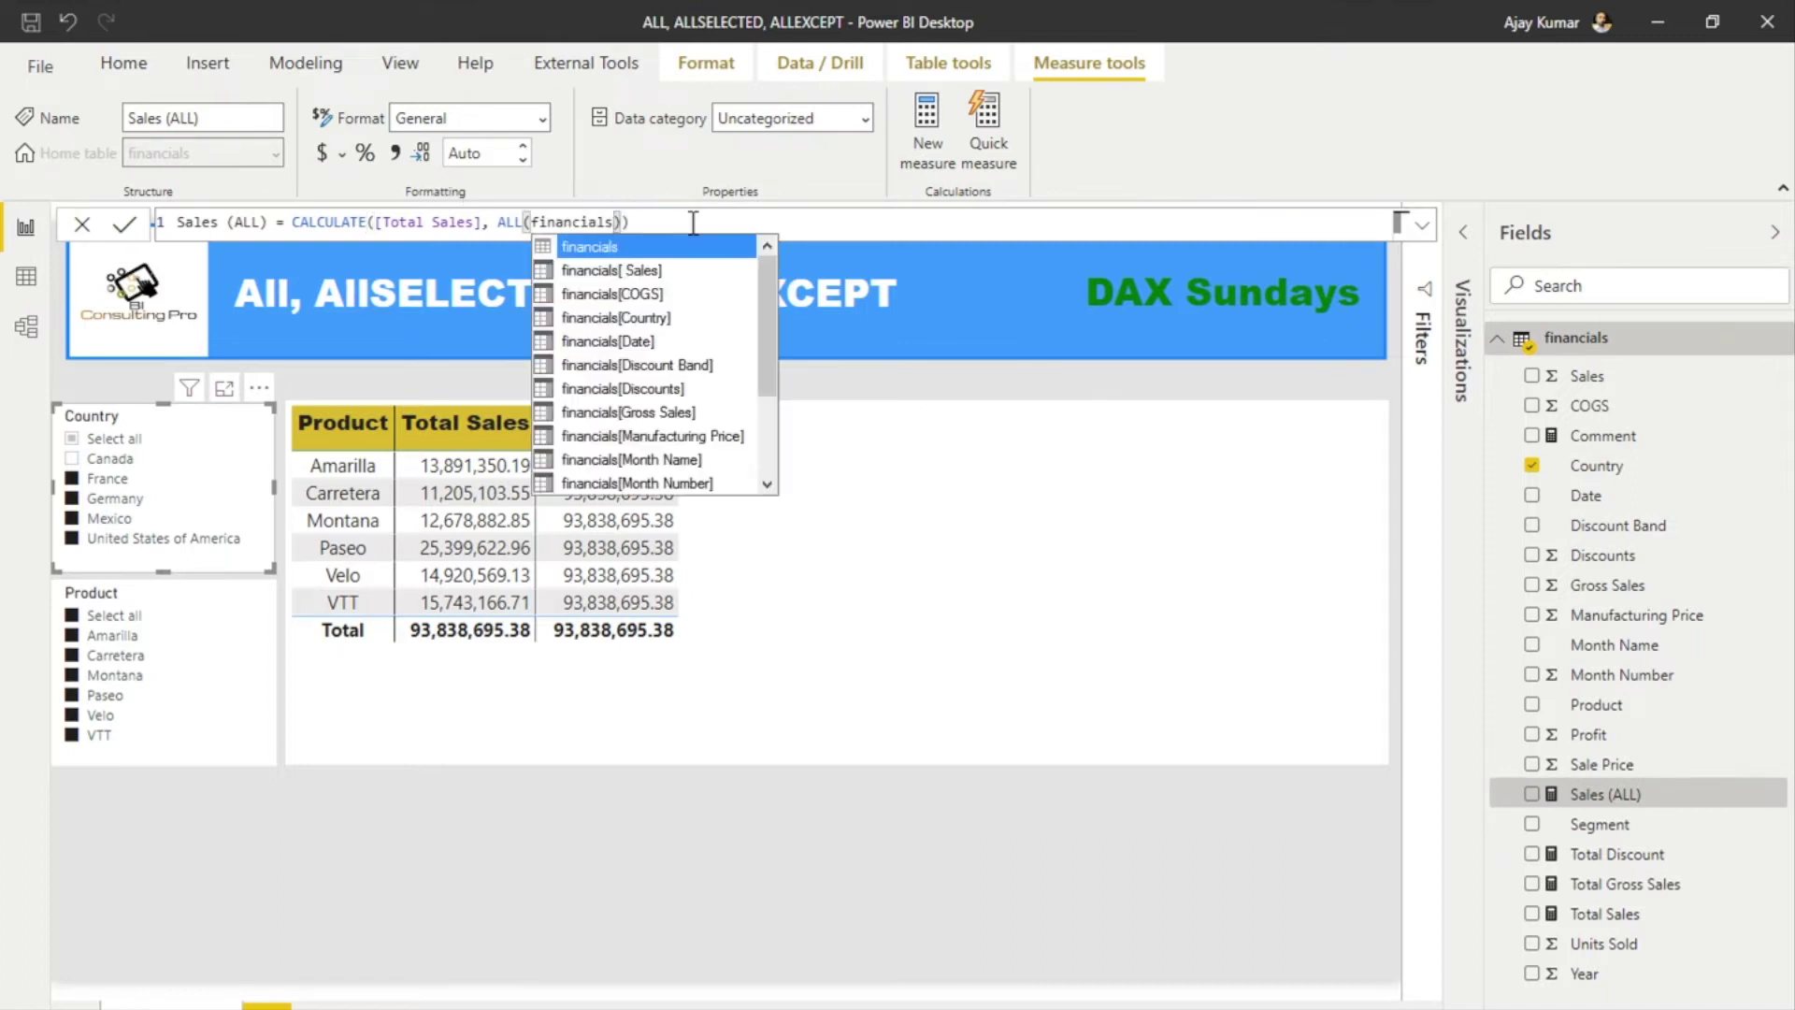
click(680, 227)
key(Return)
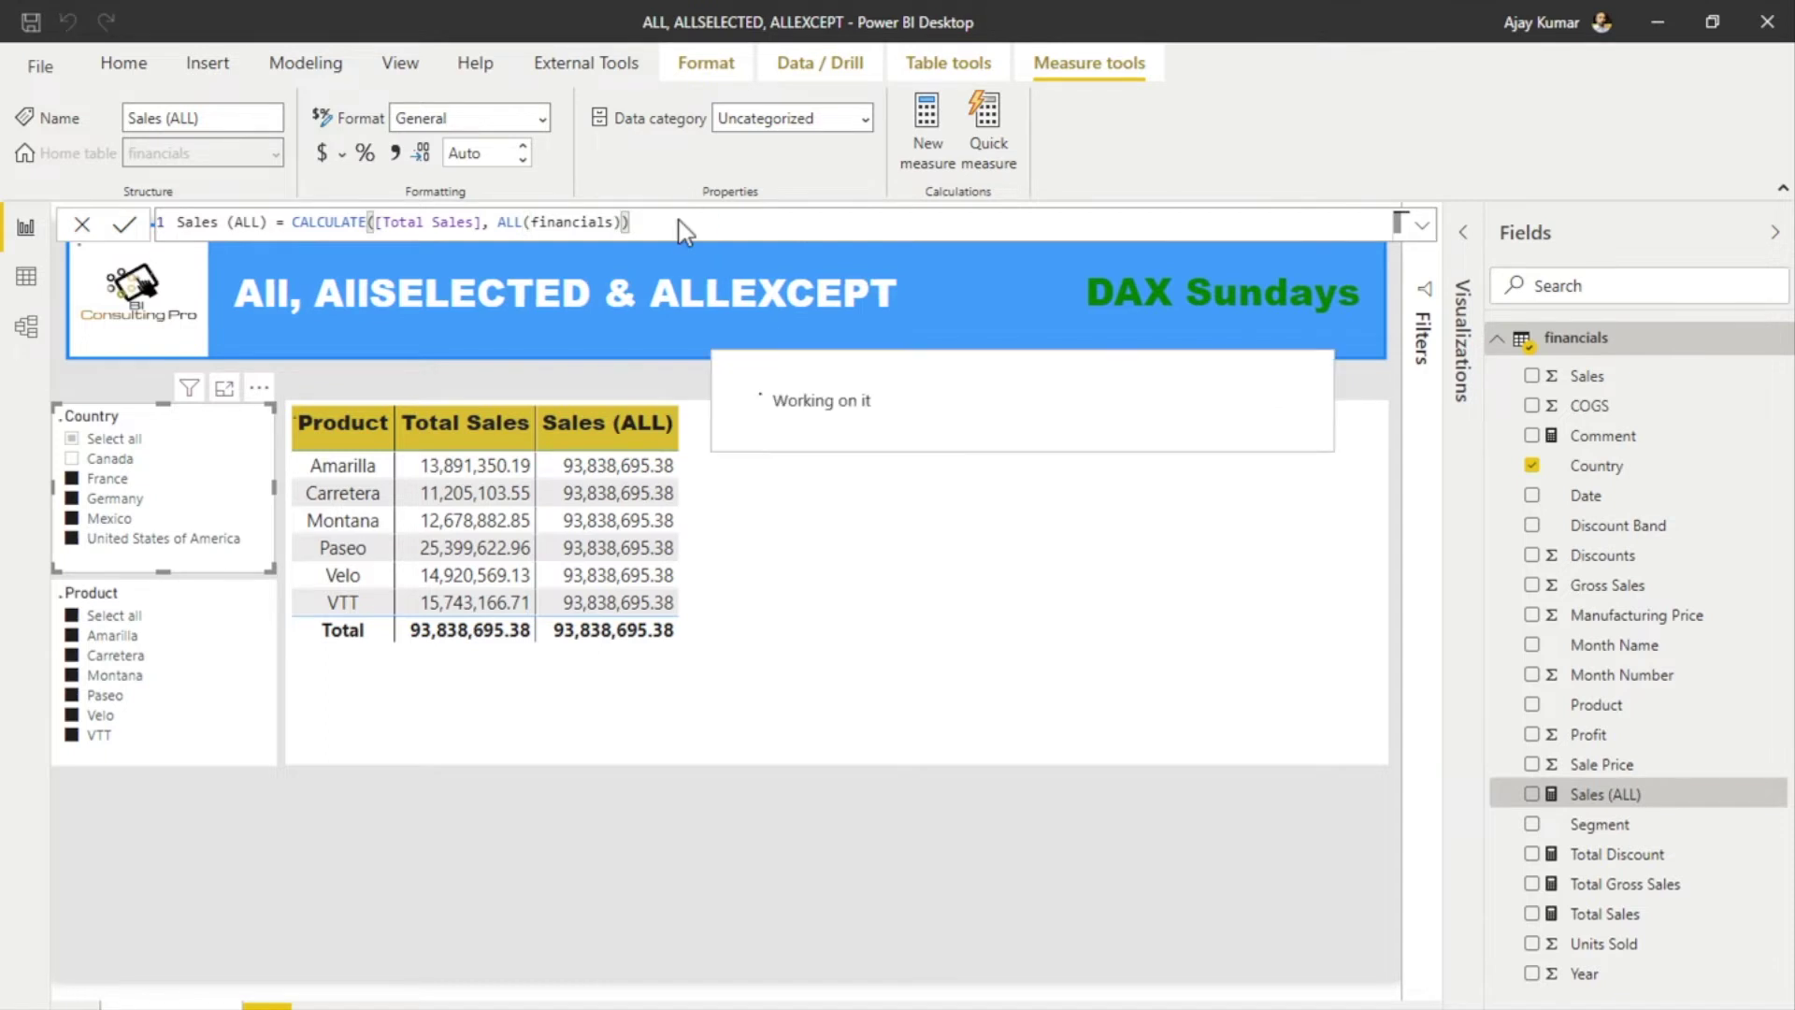
- Test the revised Sales (ALL) measure by including Canada in the Country slicer and excluding it again
click(112, 459)
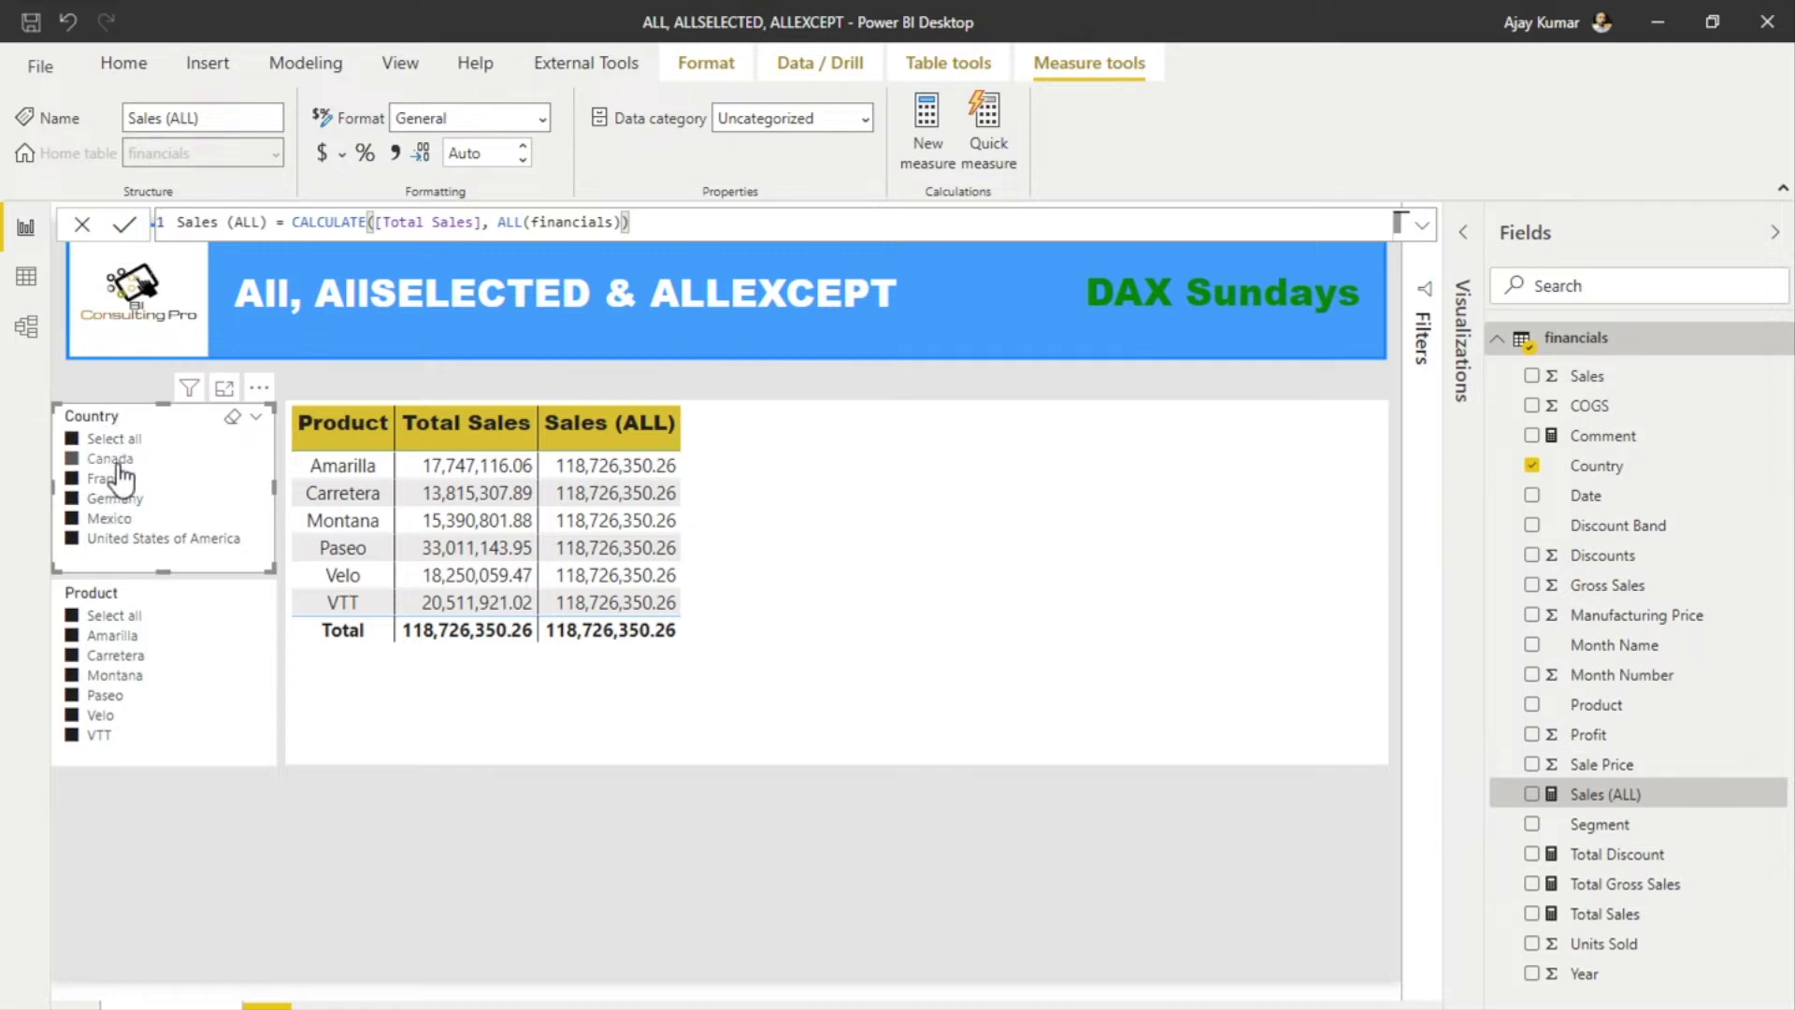
click(112, 458)
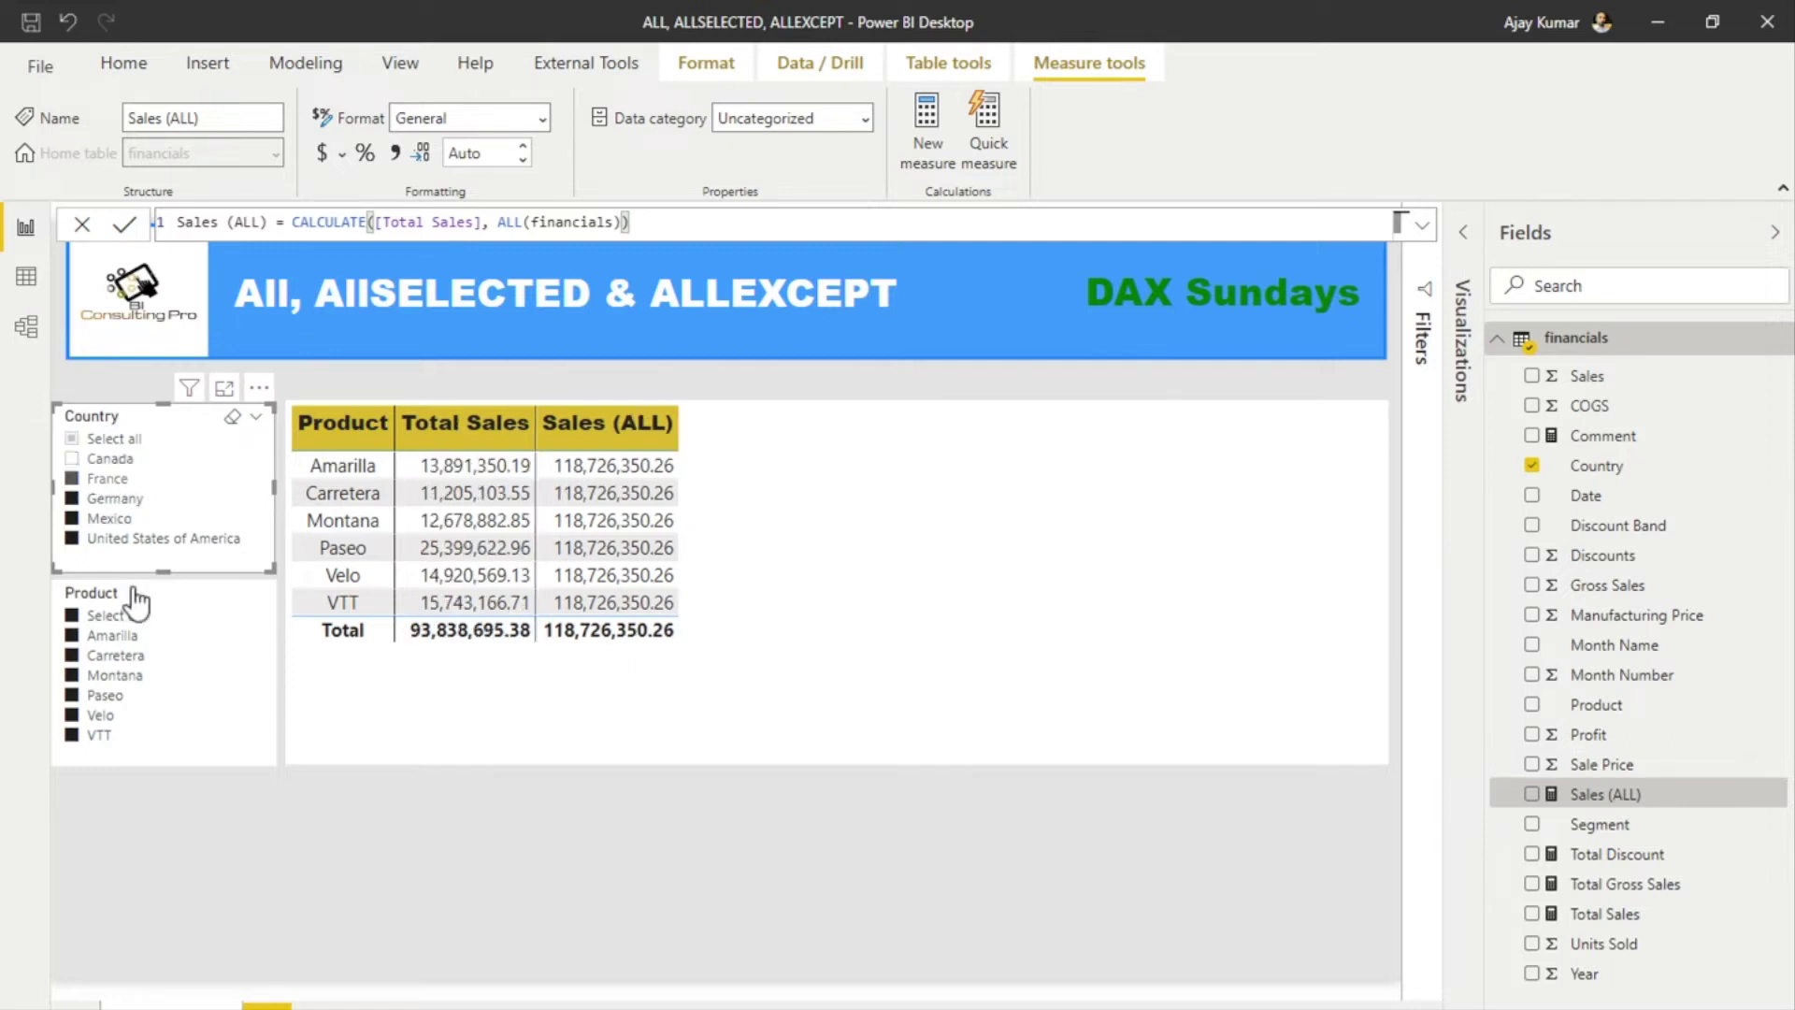
- Exclude Amarilla in the Product slicer and change the Sales (ALL) filter back to ALL(financials[Product])
click(123, 639)
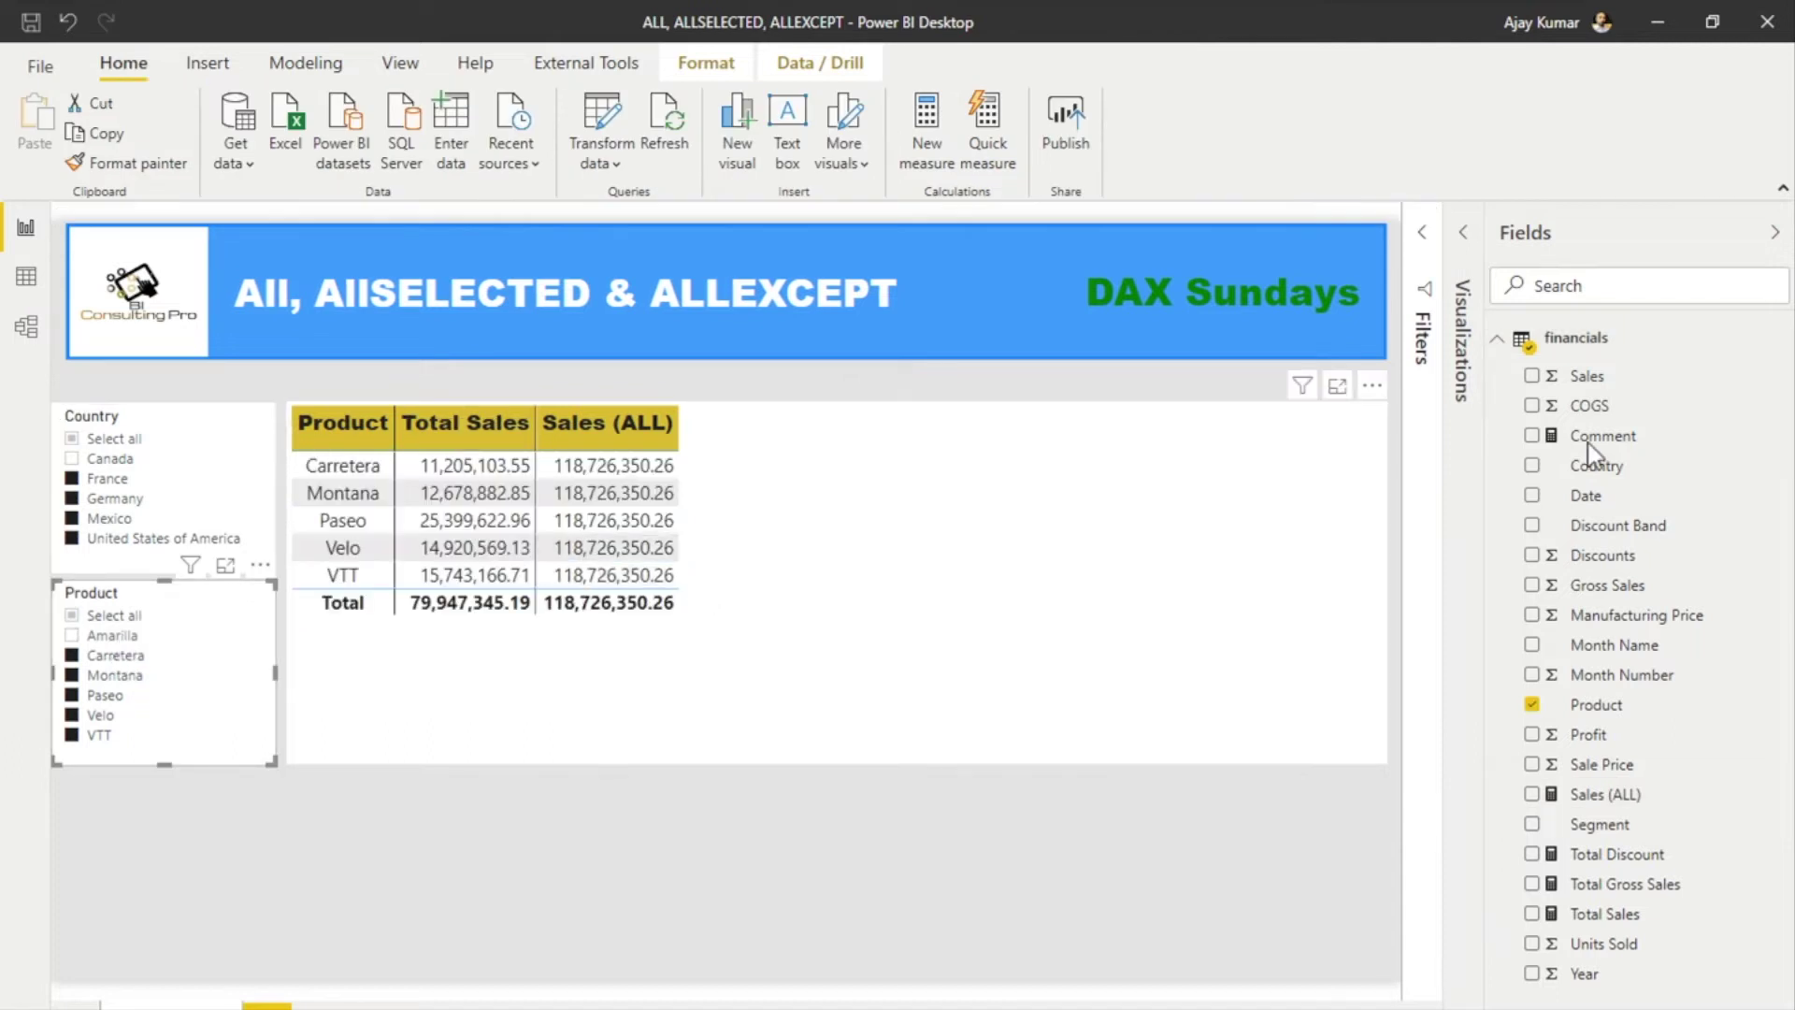
click(1618, 796)
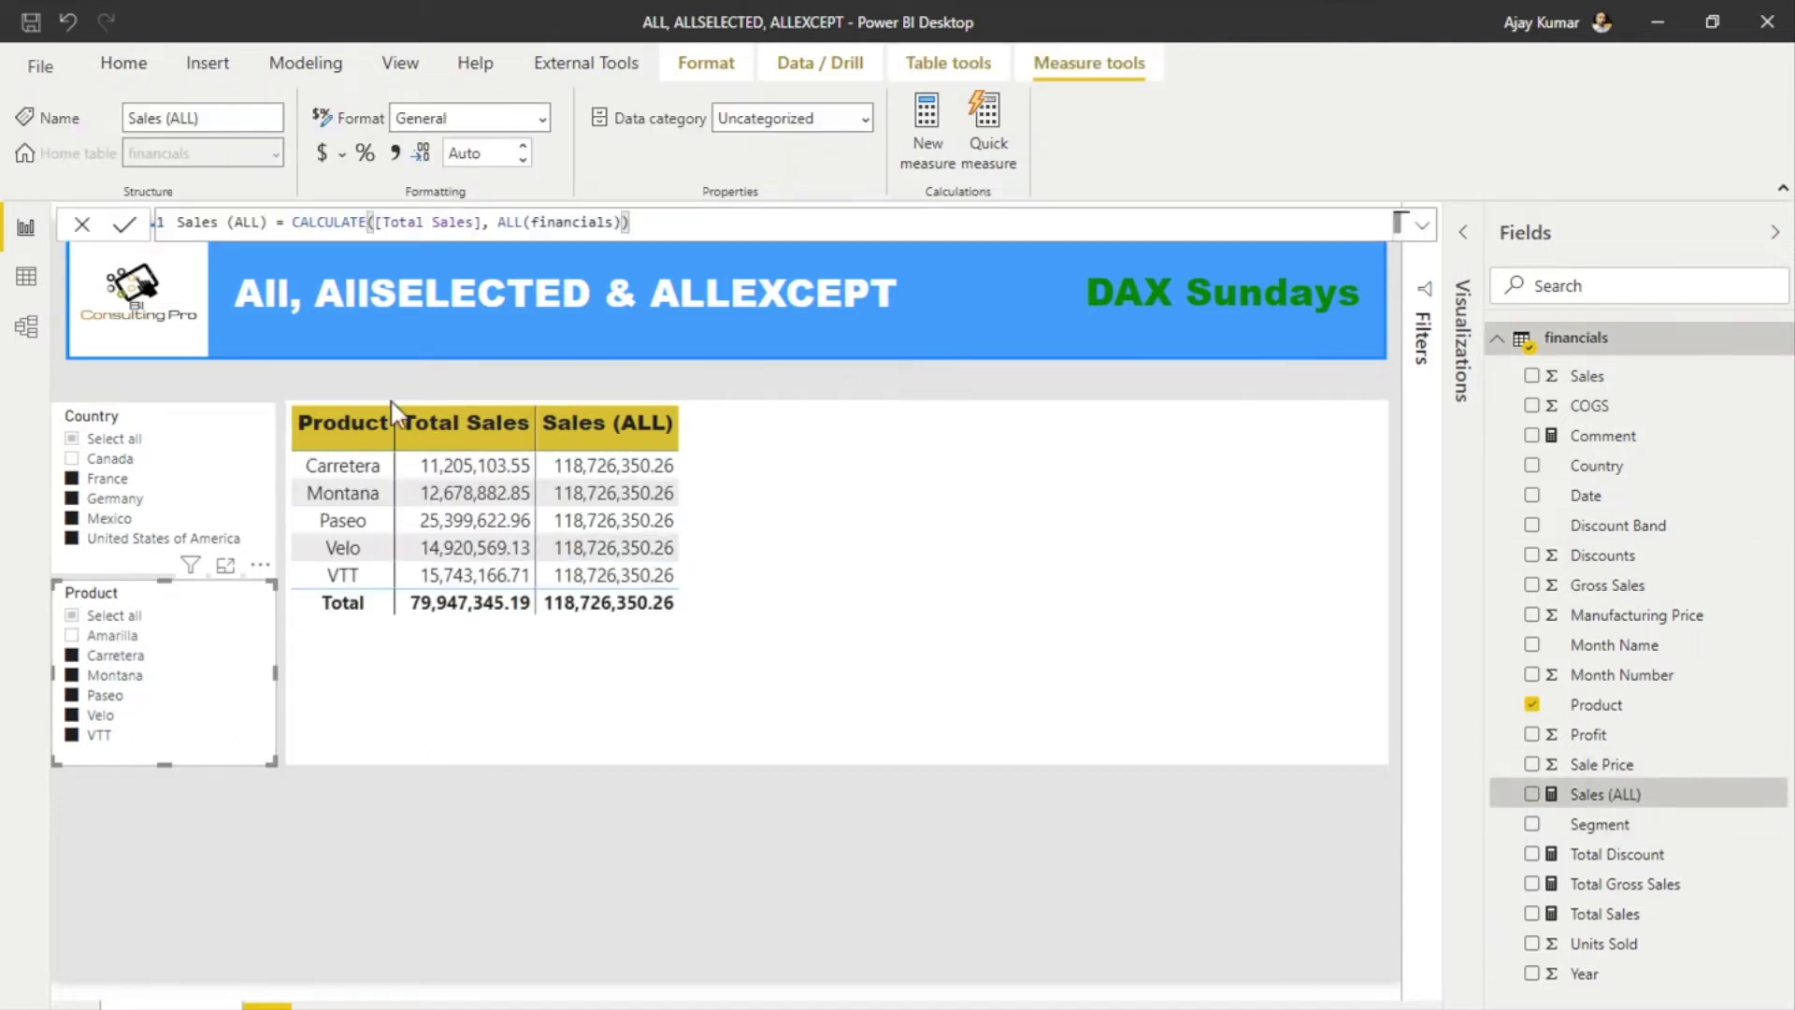
double_click(614, 220)
text(financials[Product])
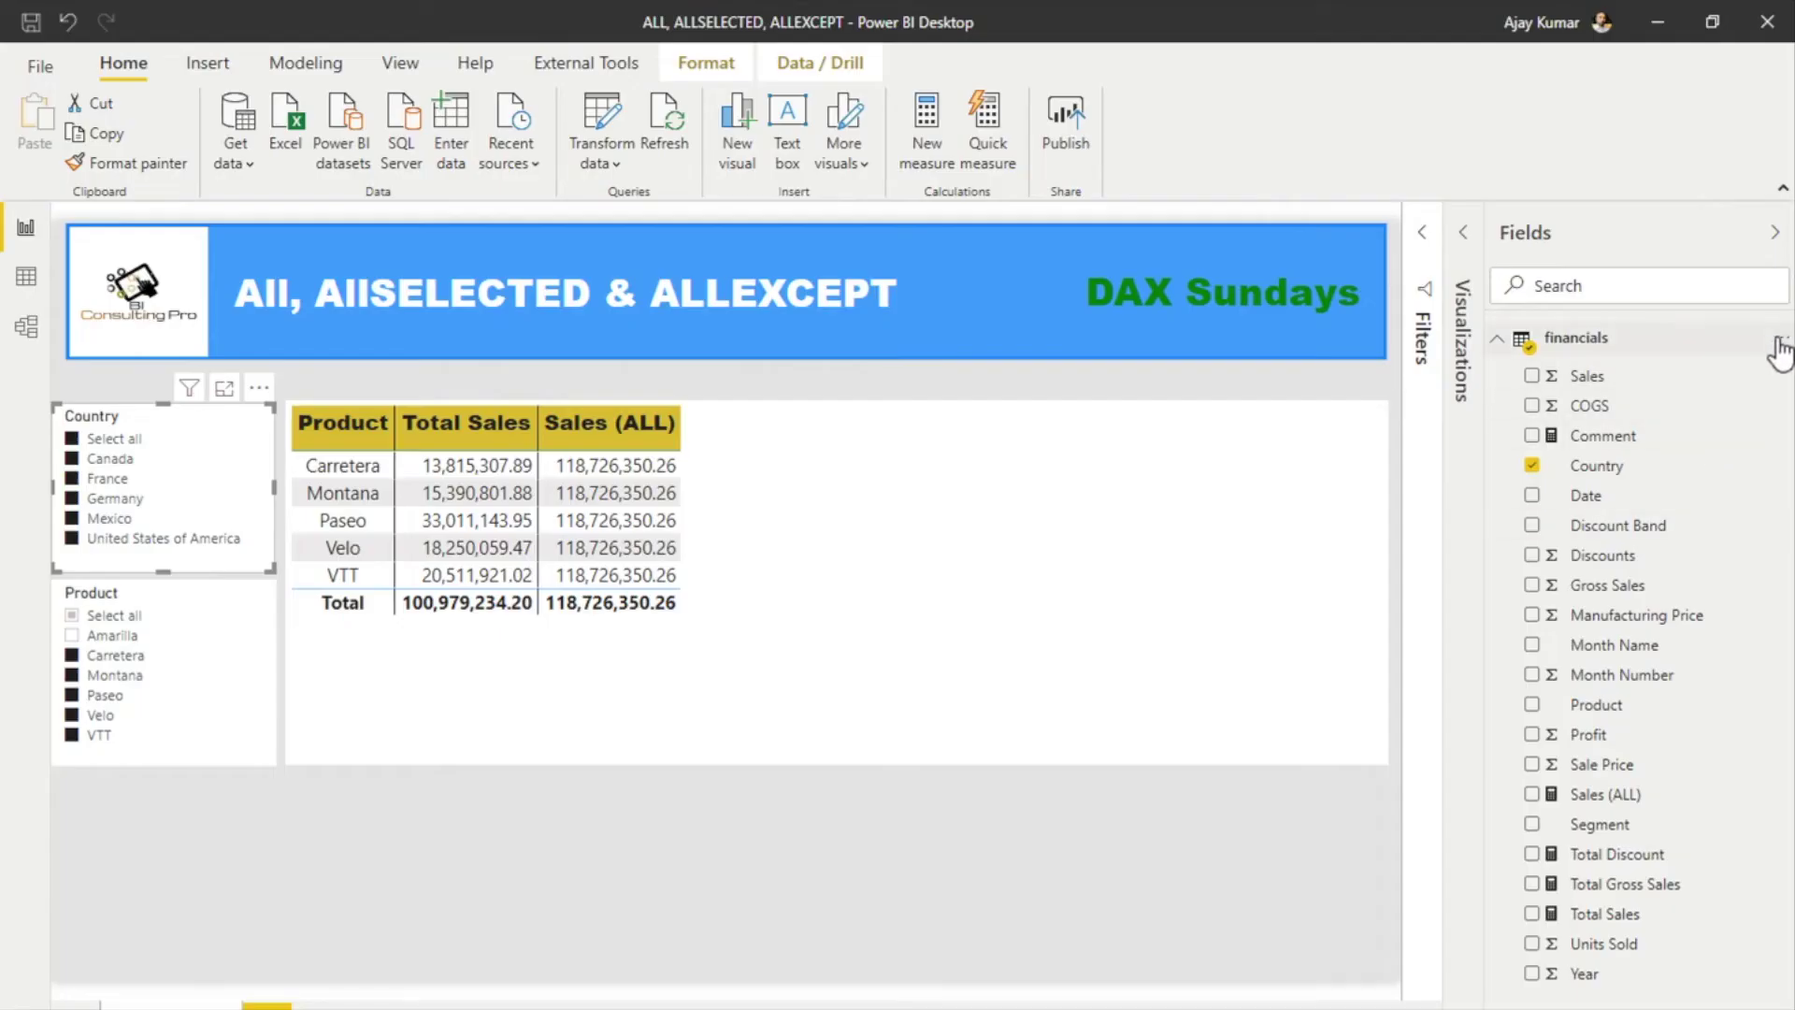
- Create a measure named Sales (ALL SELECTED) in the financials table, starting a CALCULATE expression on [Total Sales]
click(1780, 342)
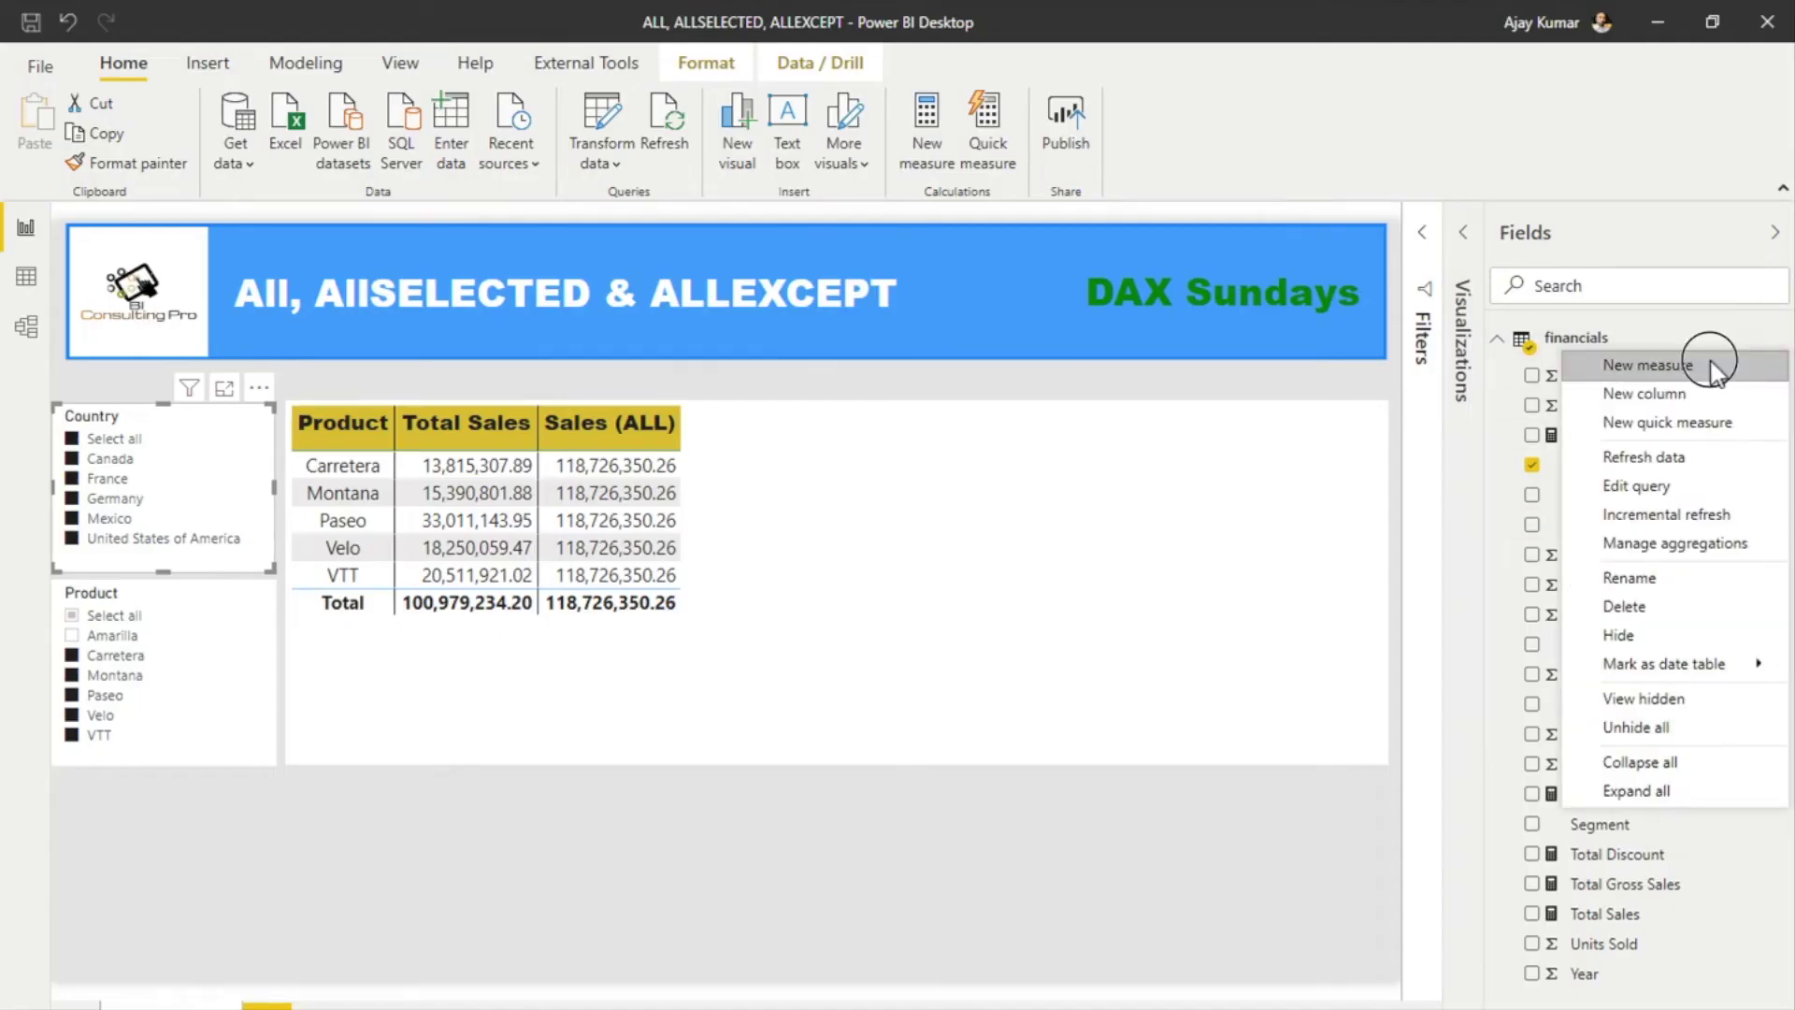
click(1648, 364)
text(Sales (ALL SELECTED) = )
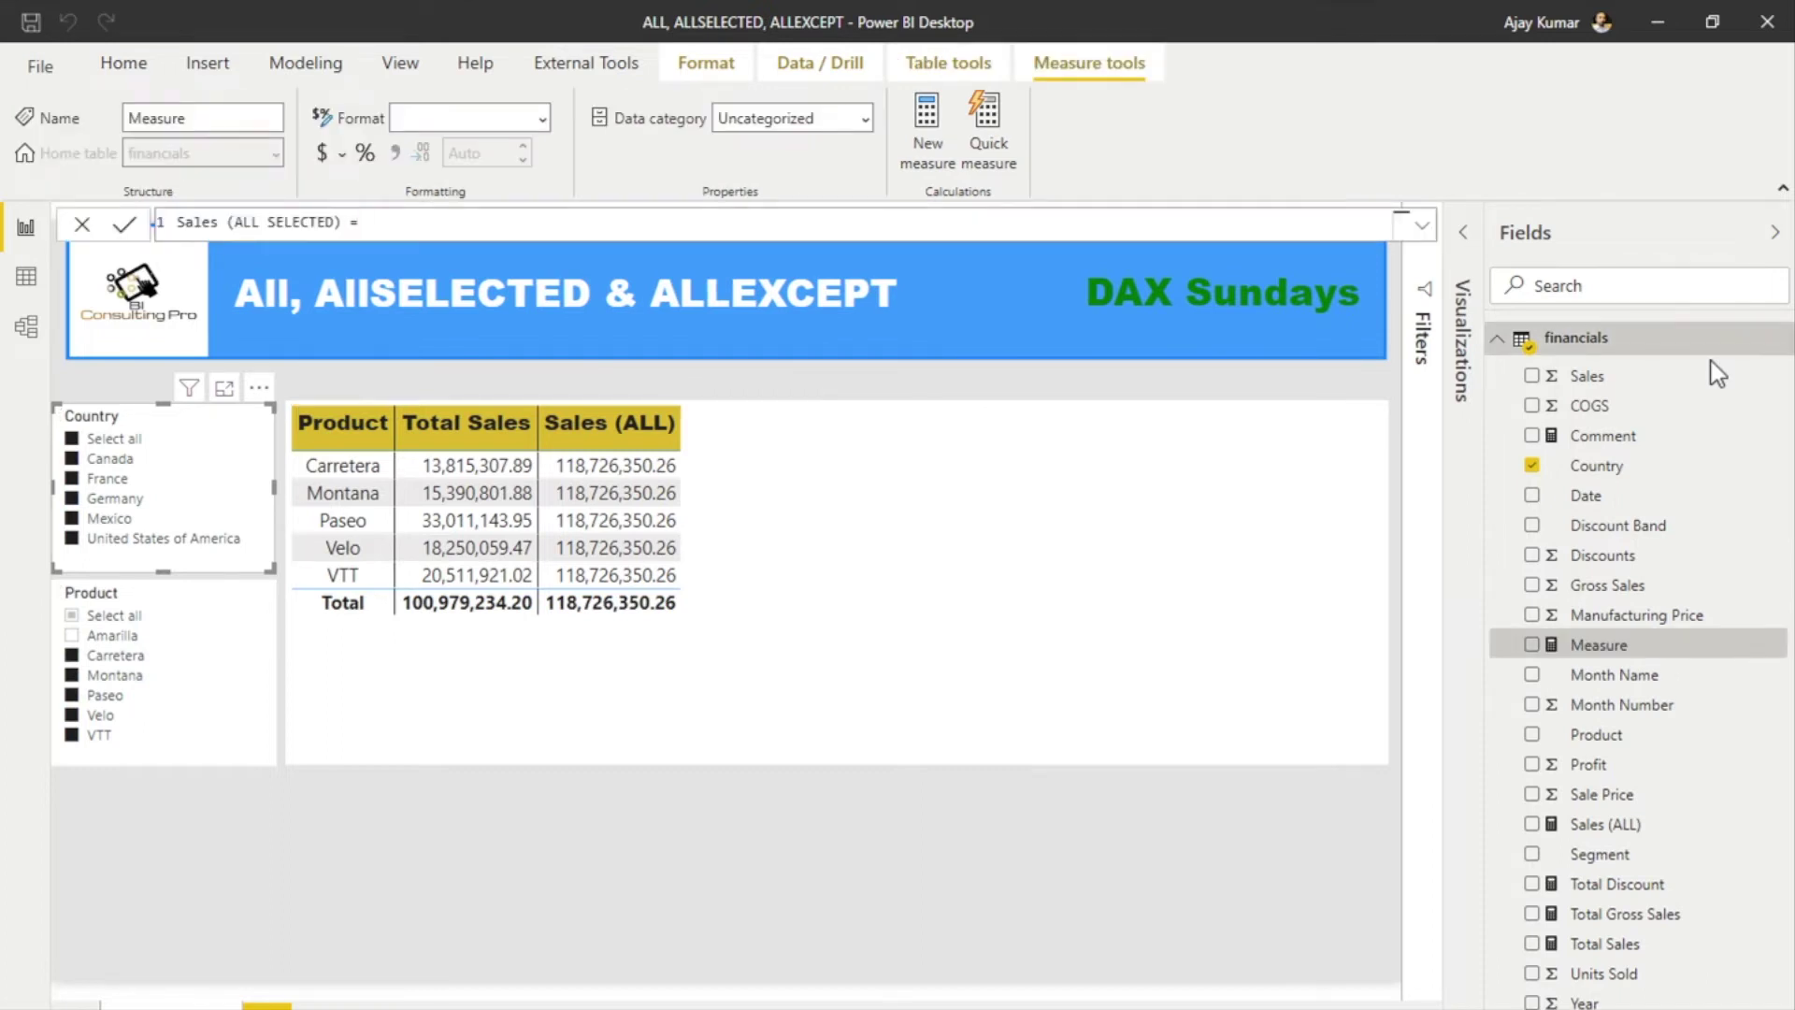
text(Cal)
key(Tab)
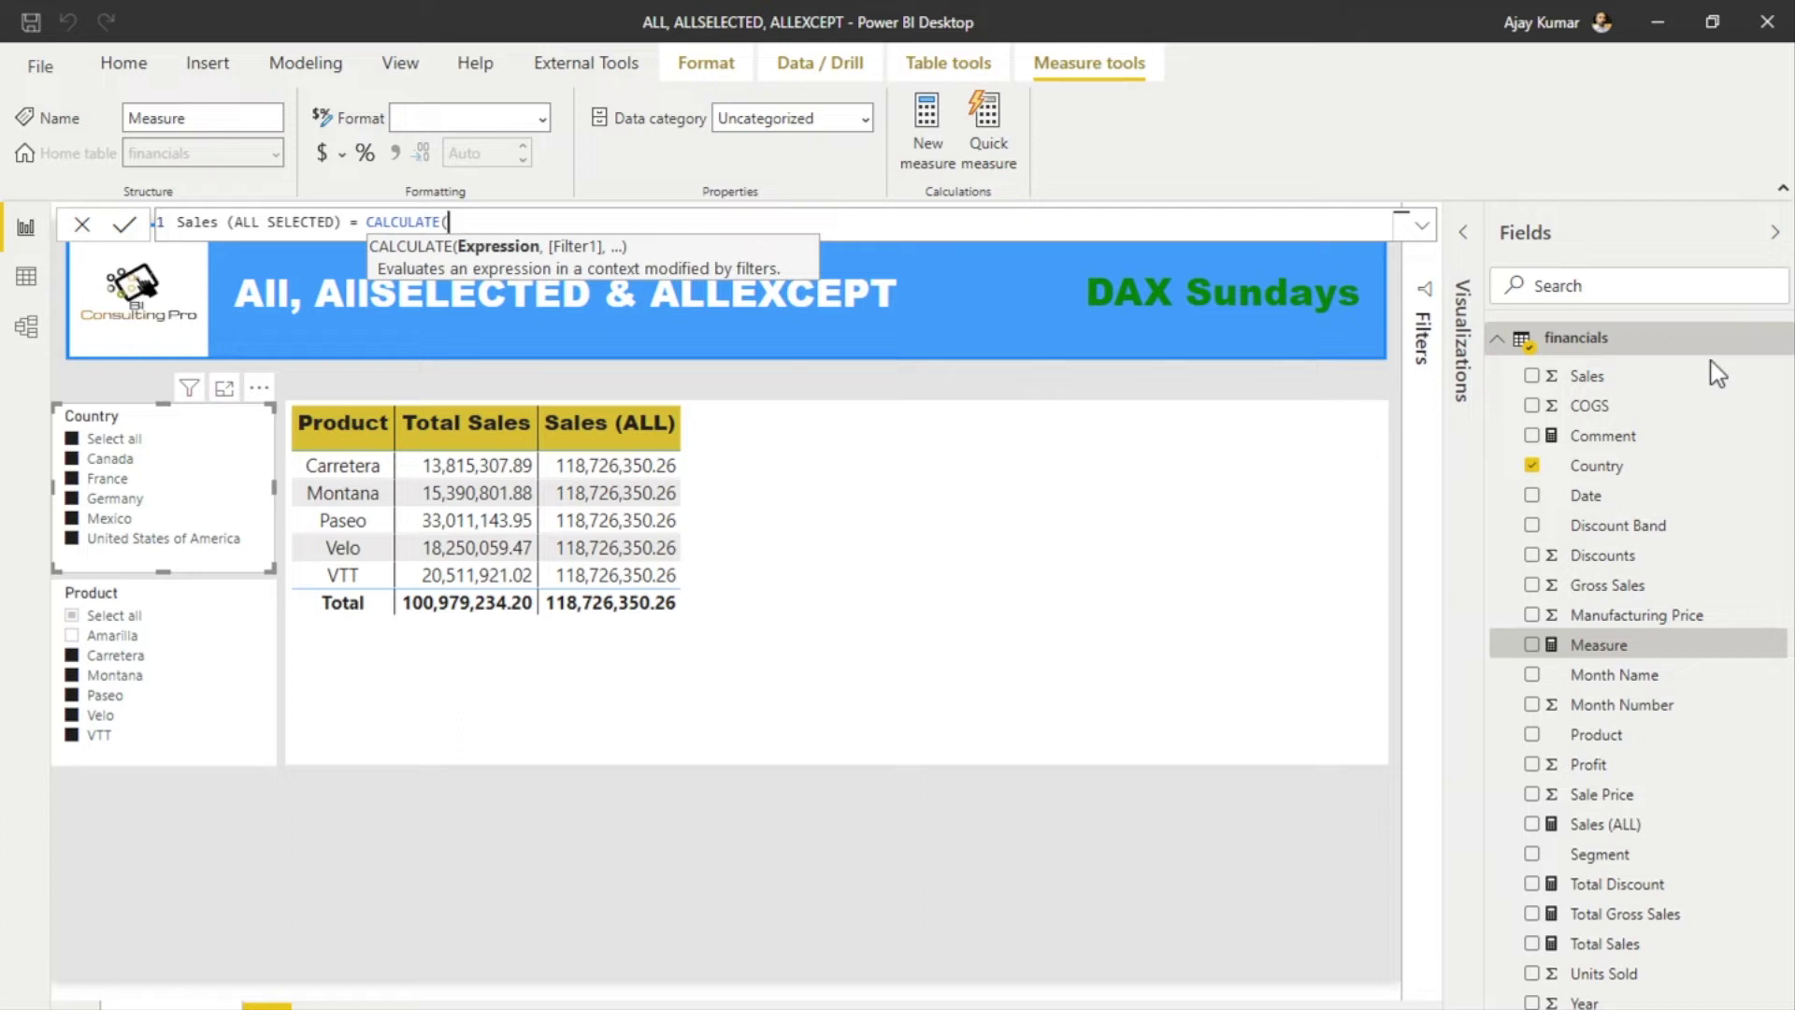
text([)
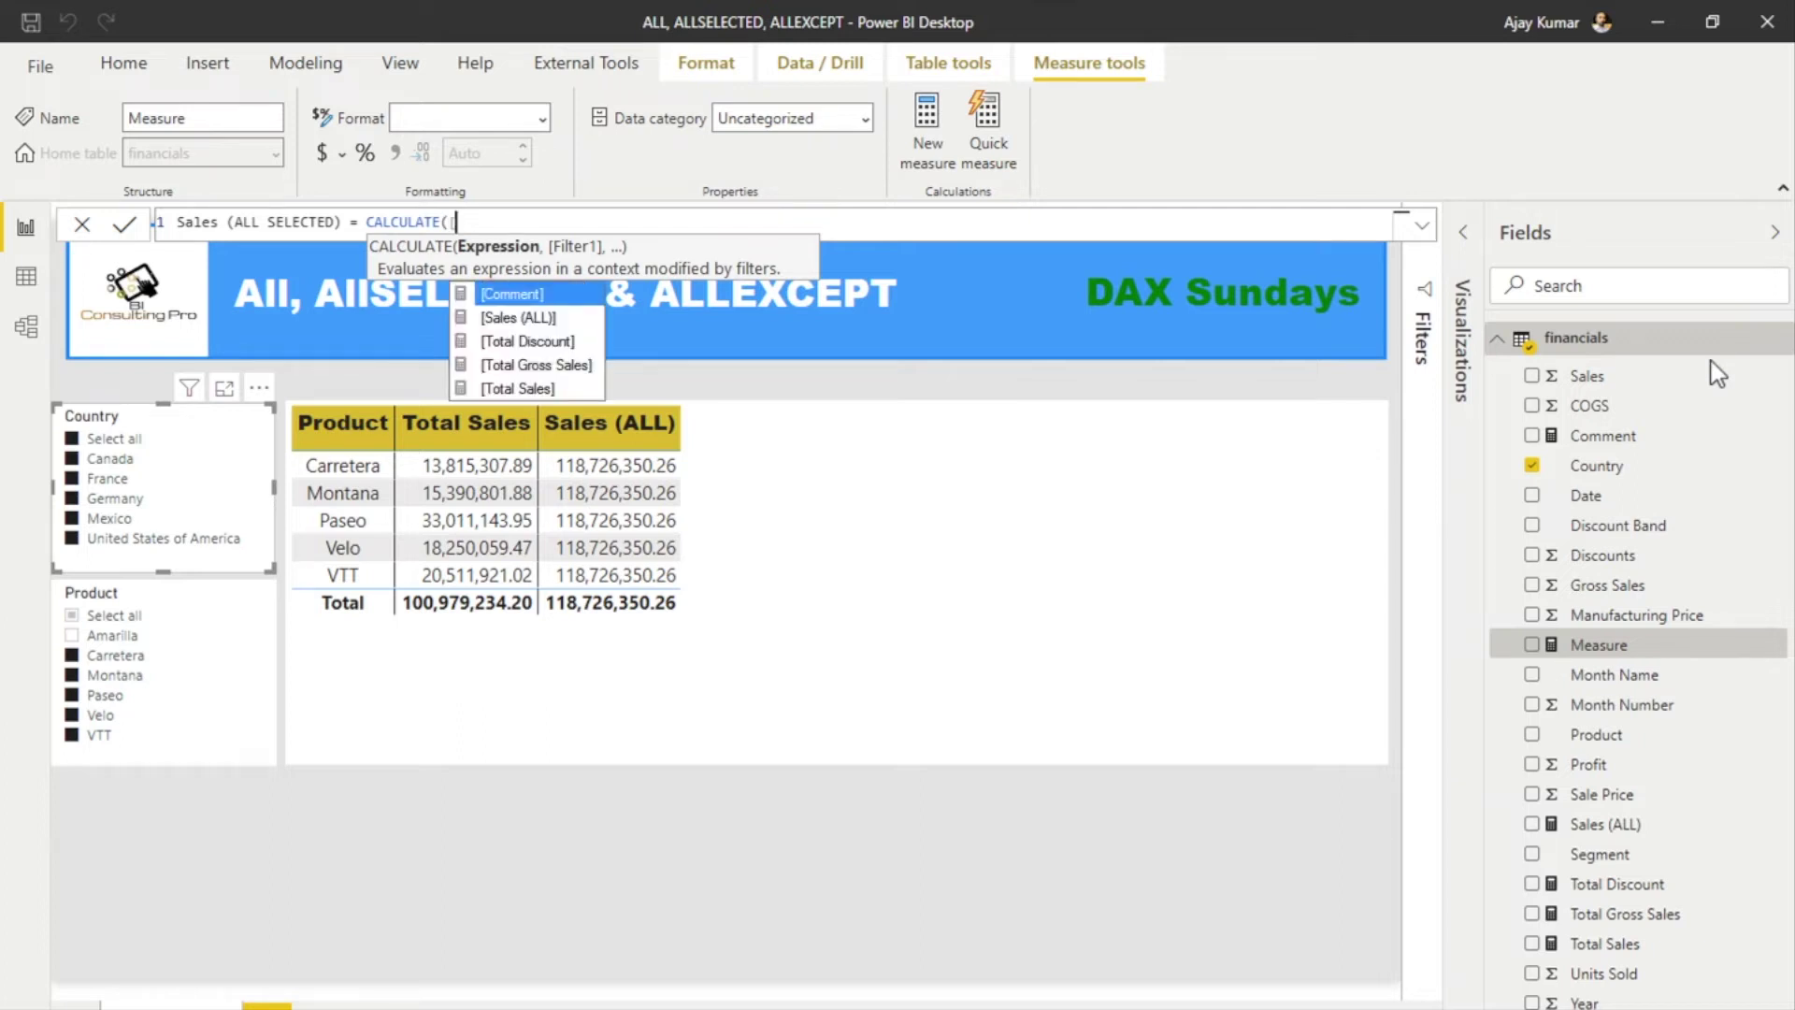
click(496, 391)
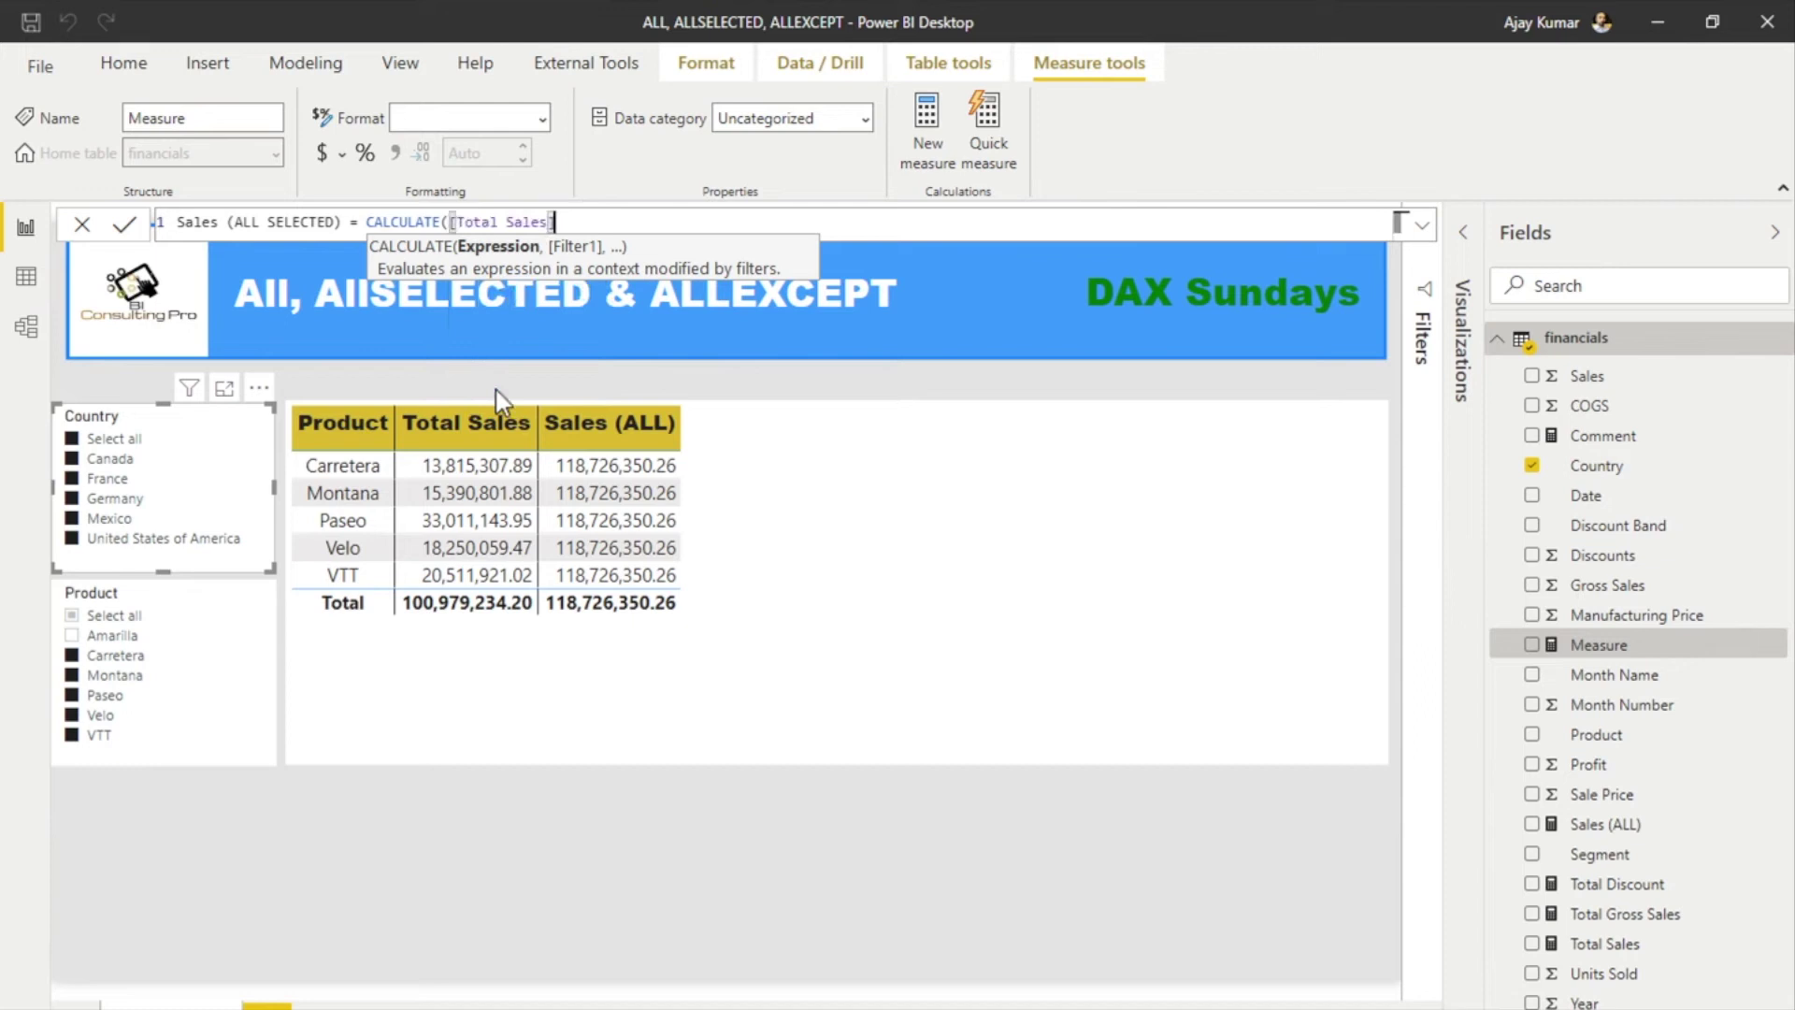
- Complete the Sales (ALL SELECTED) measure with the filter ALLSELECTED(financials[Product])
text(,)
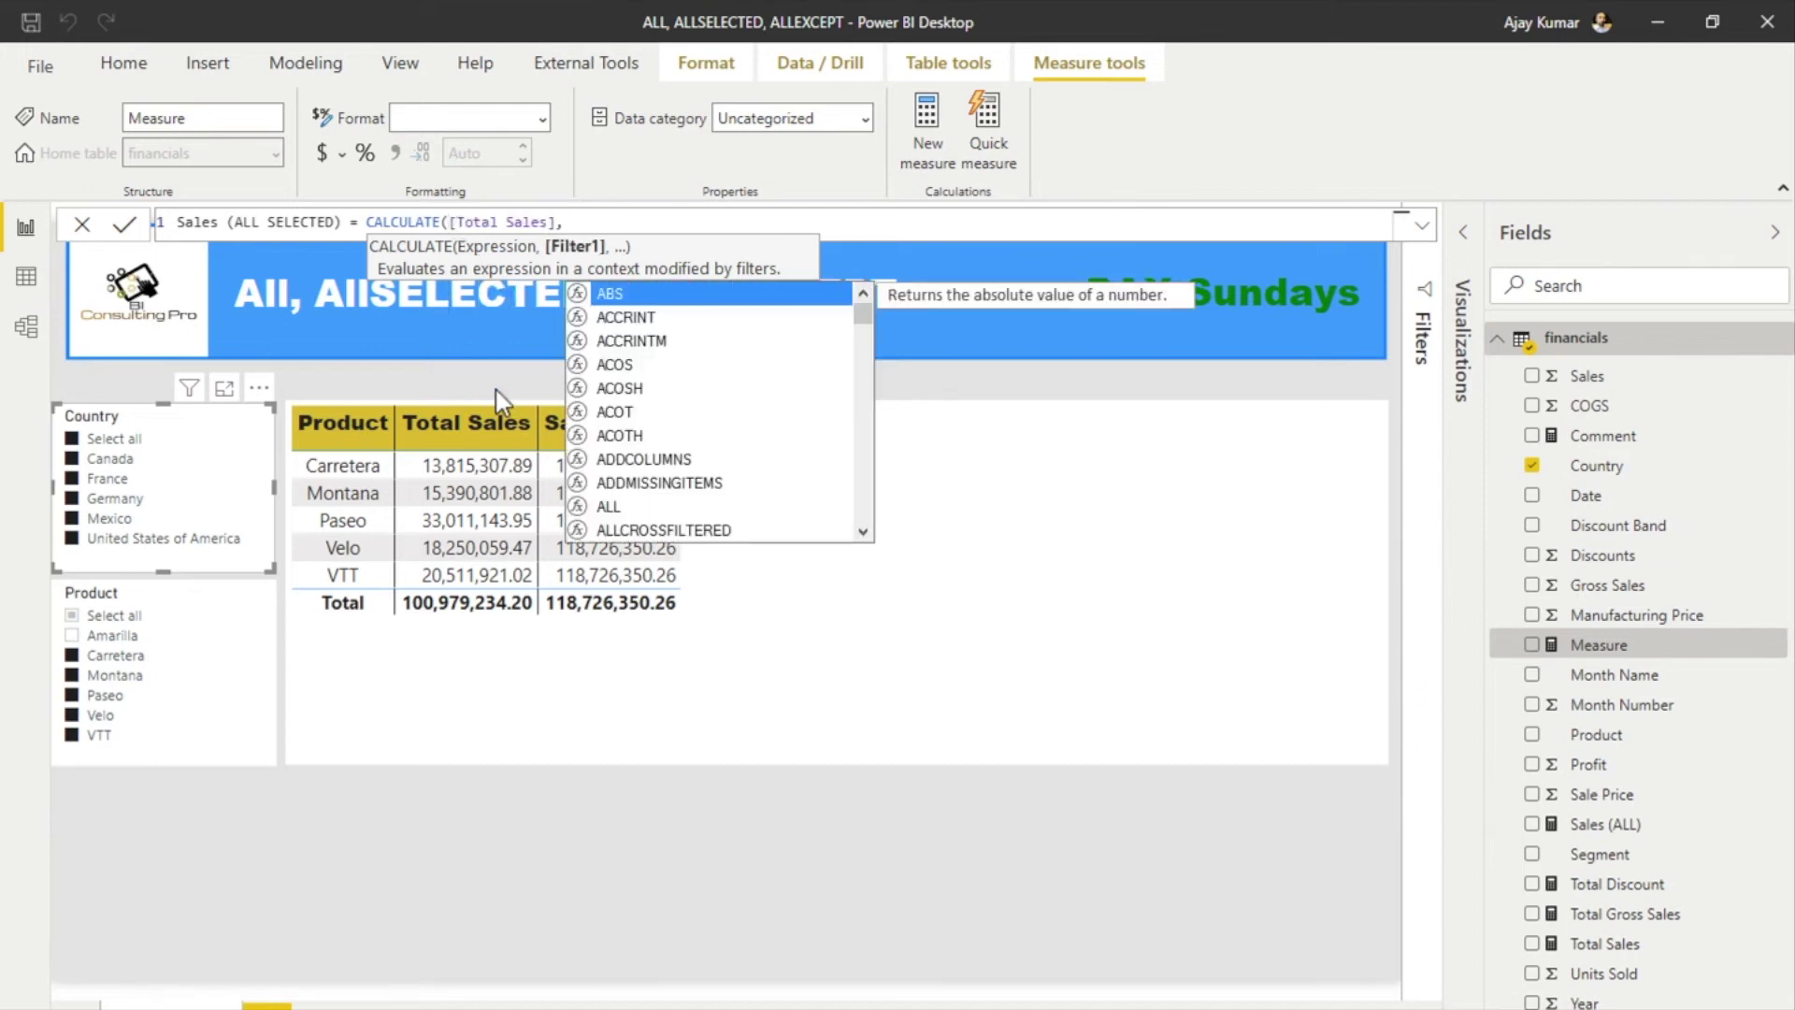
text( ALL)
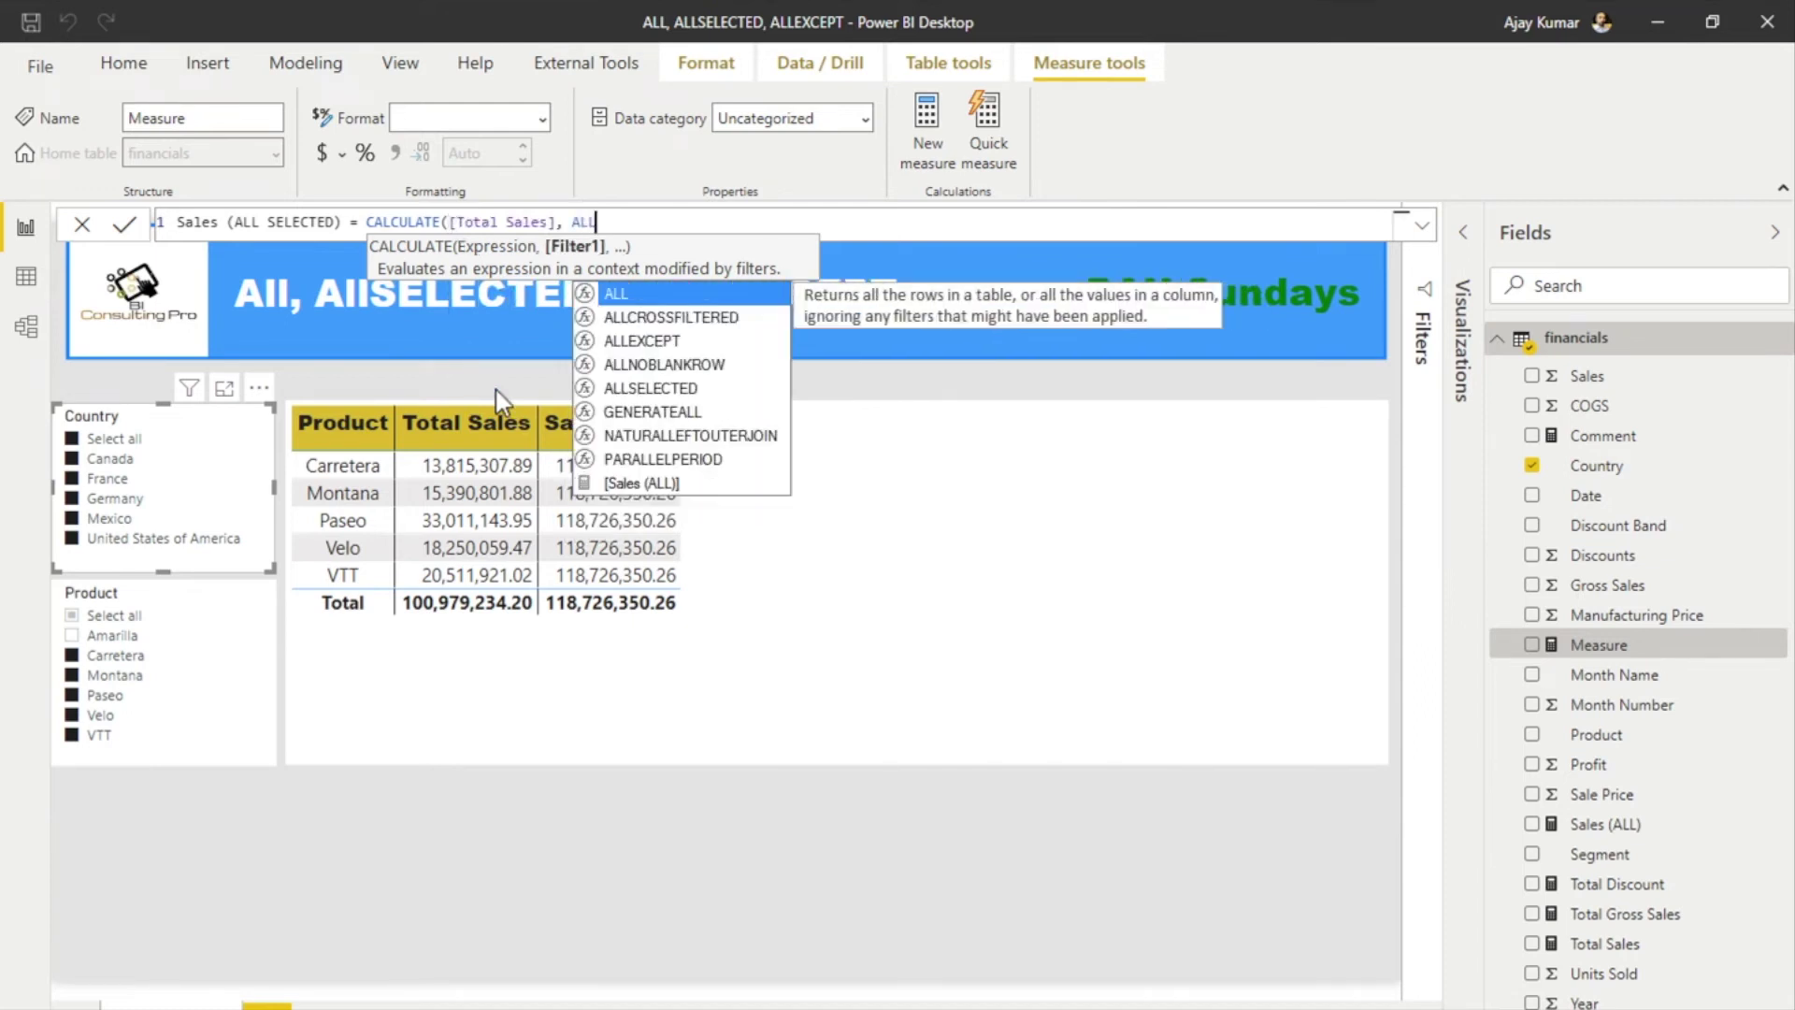
text(S)
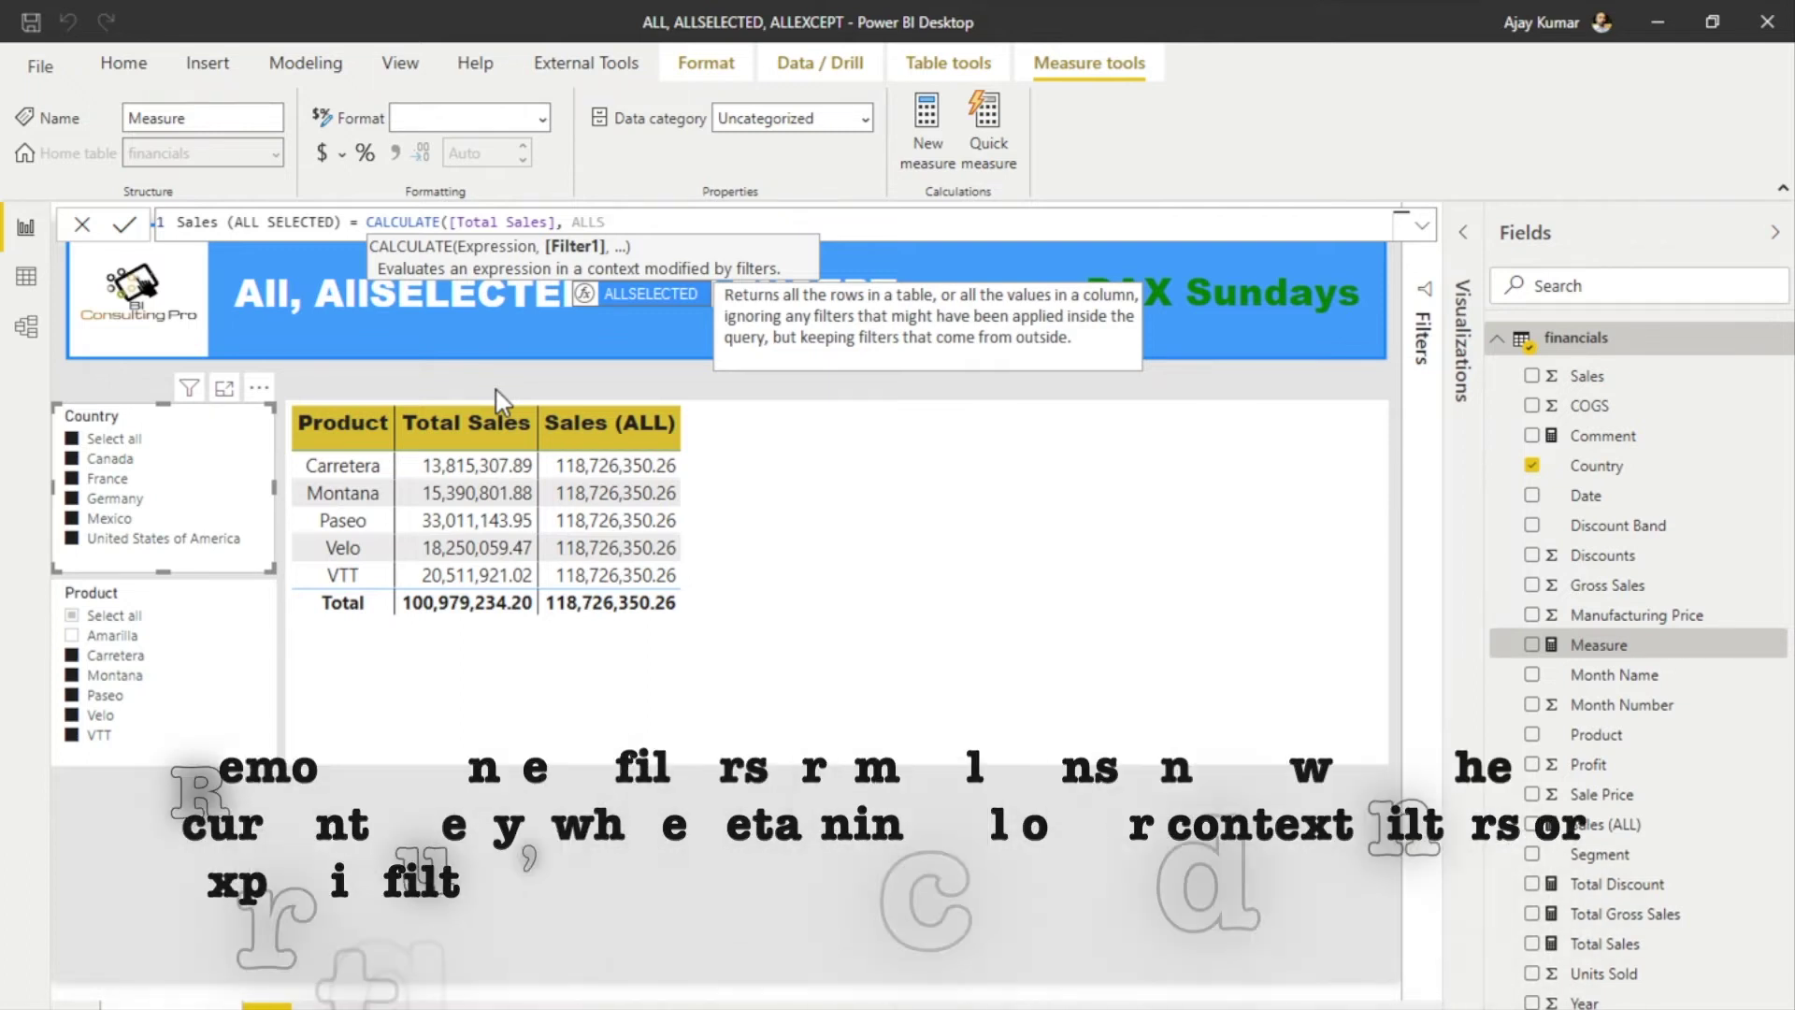
click(649, 293)
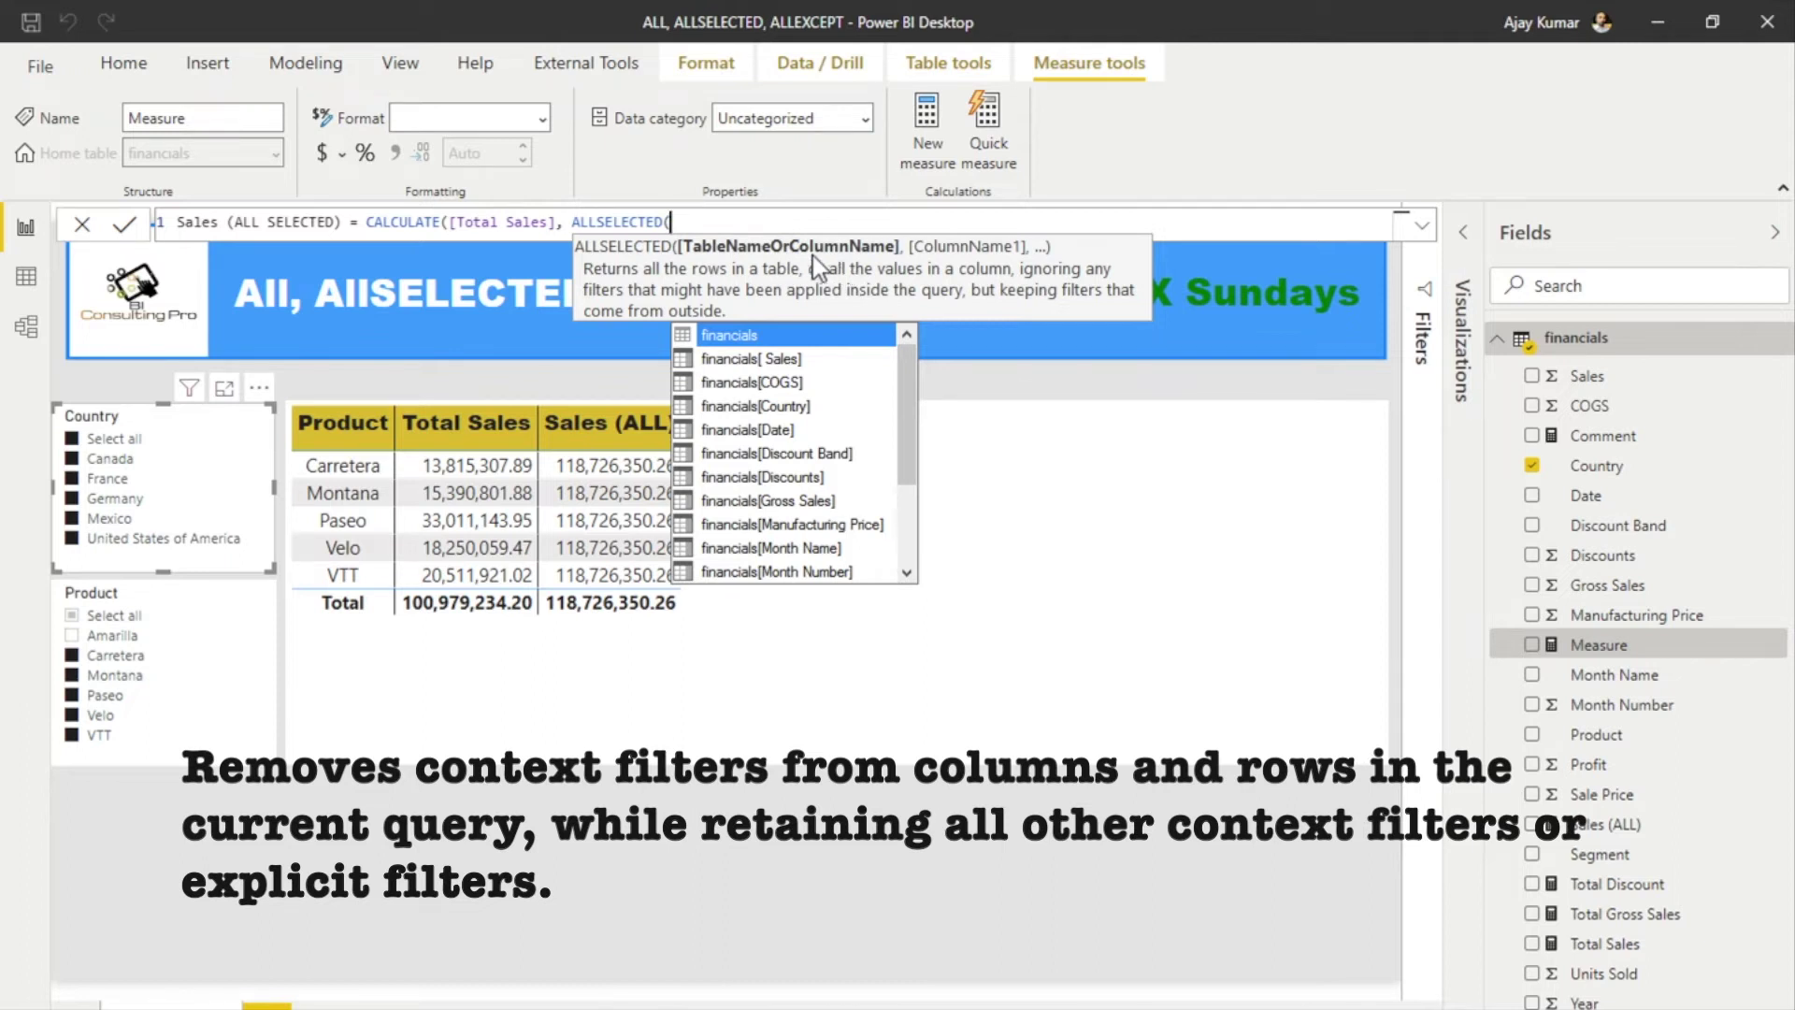
text(prod)
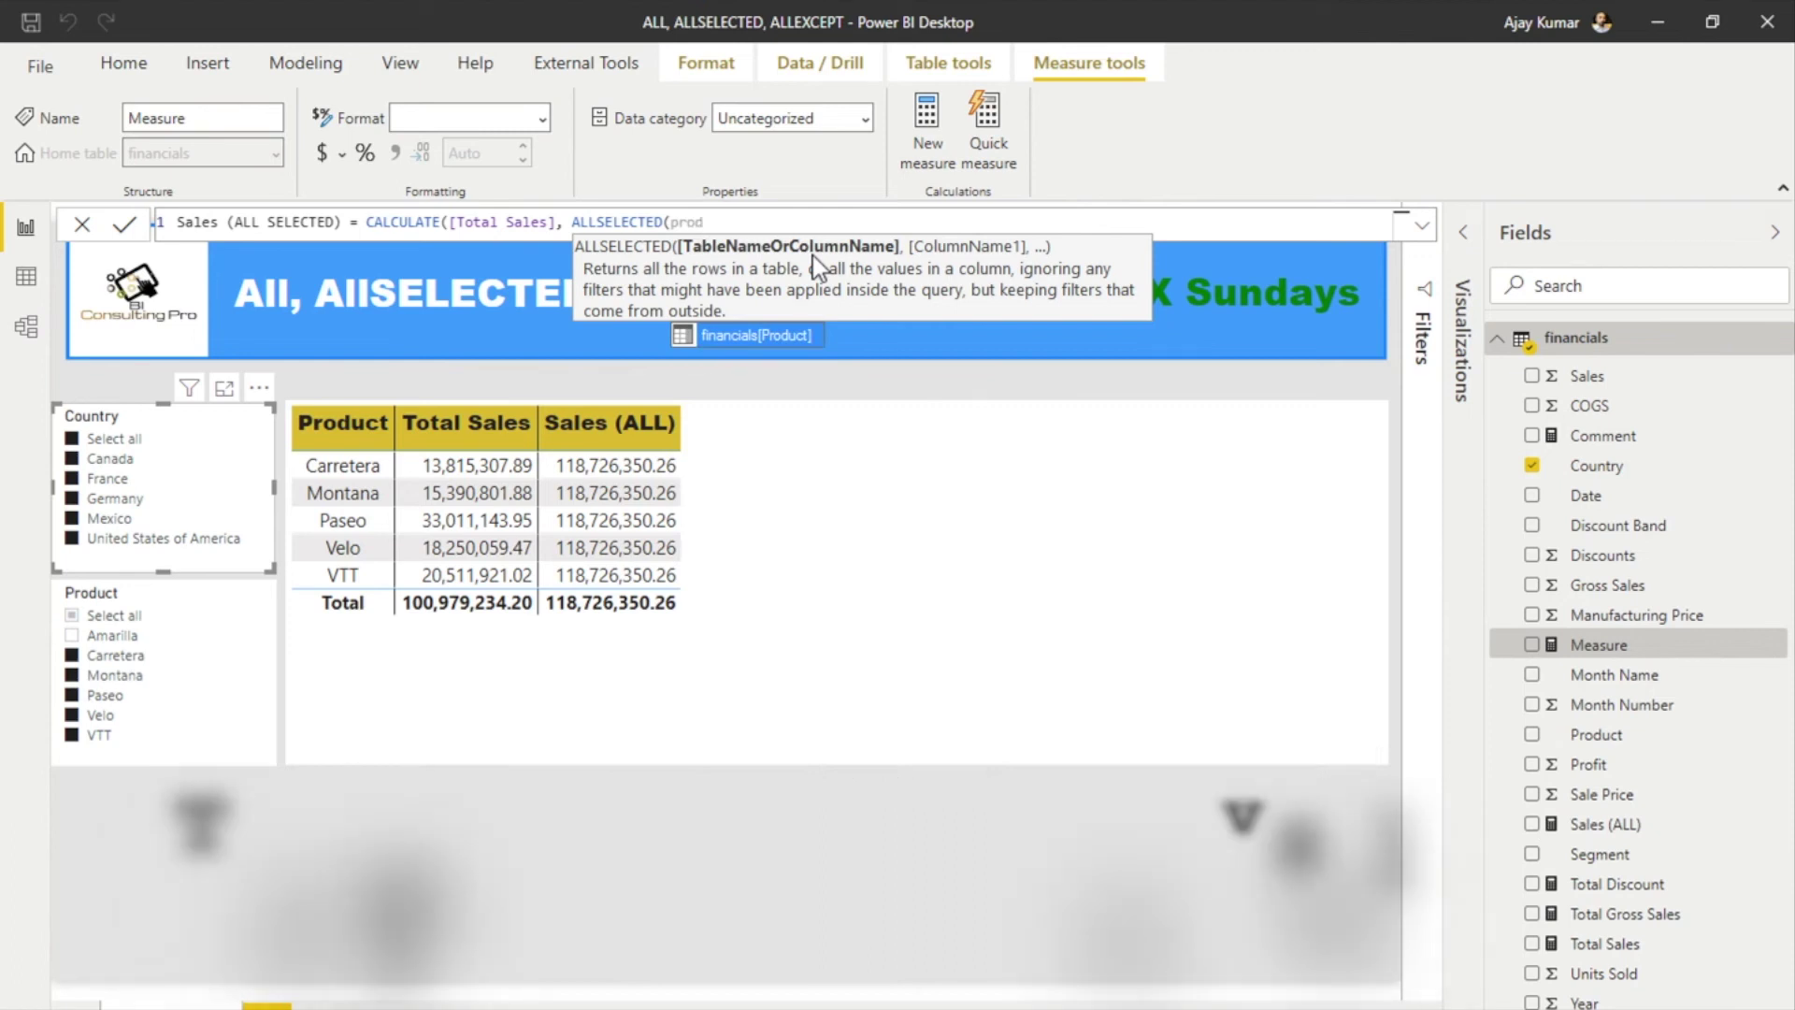
key(Tab)
text()))
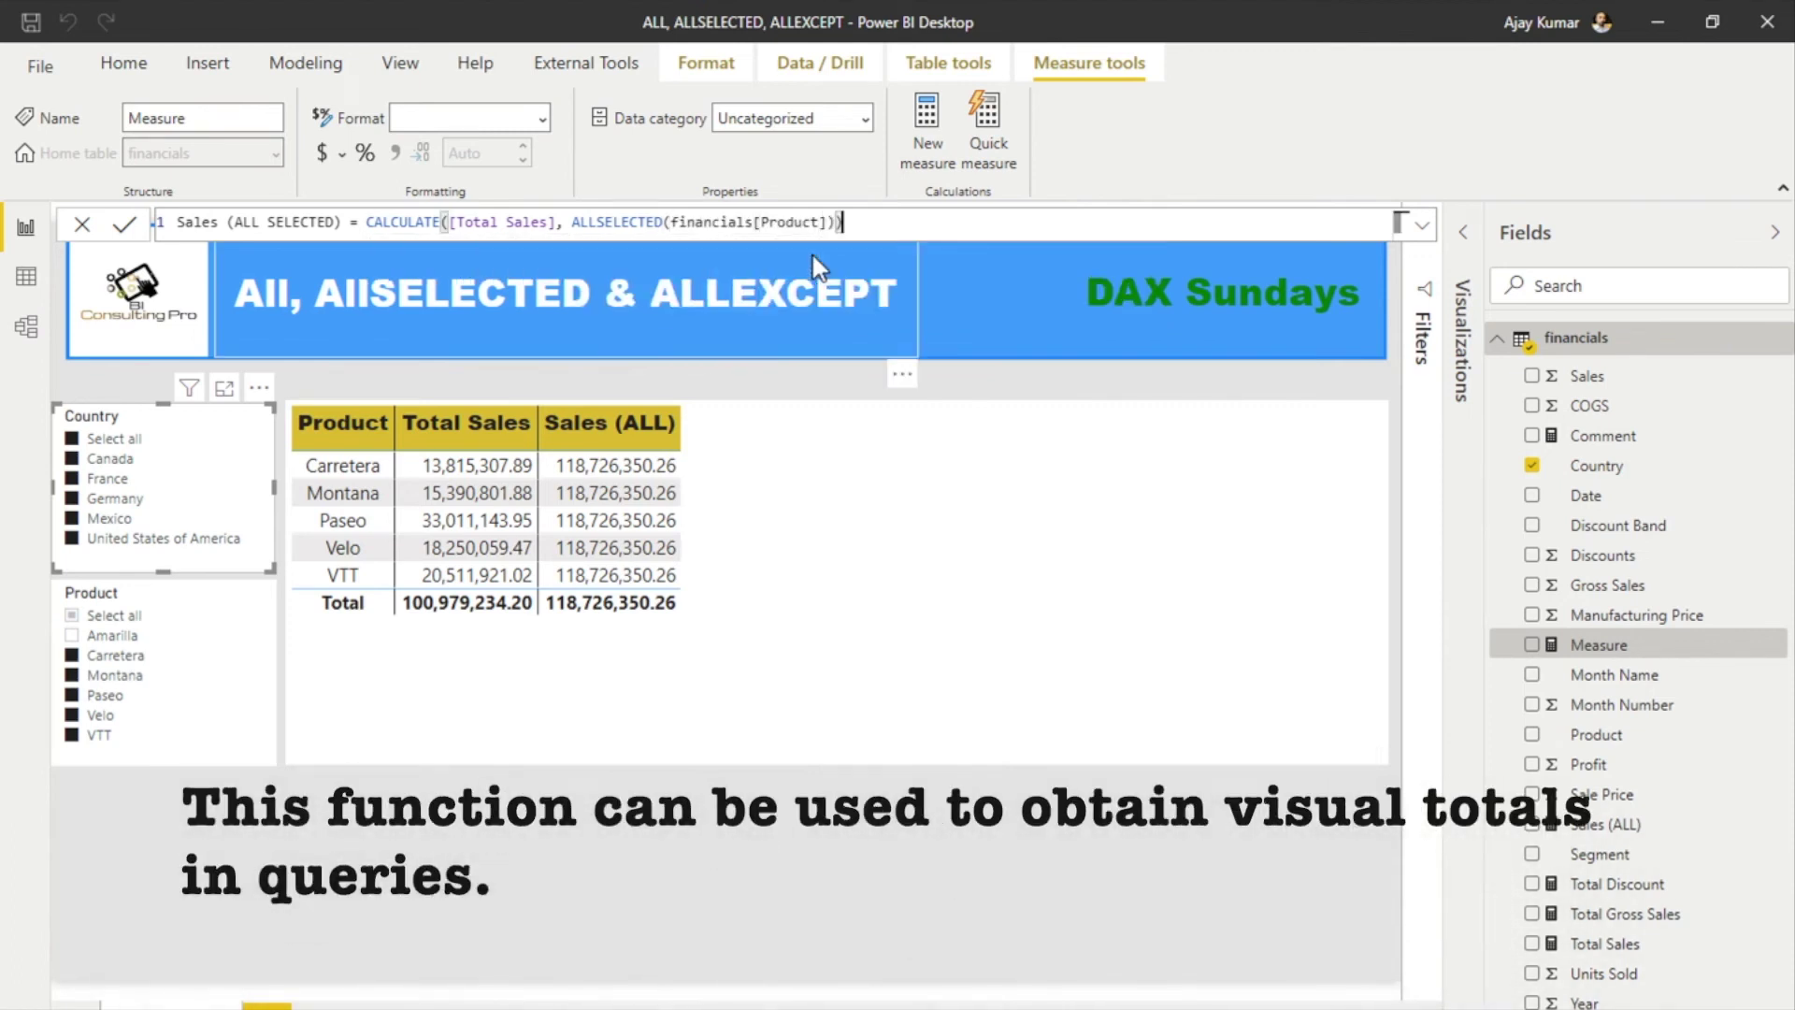
key(Return)
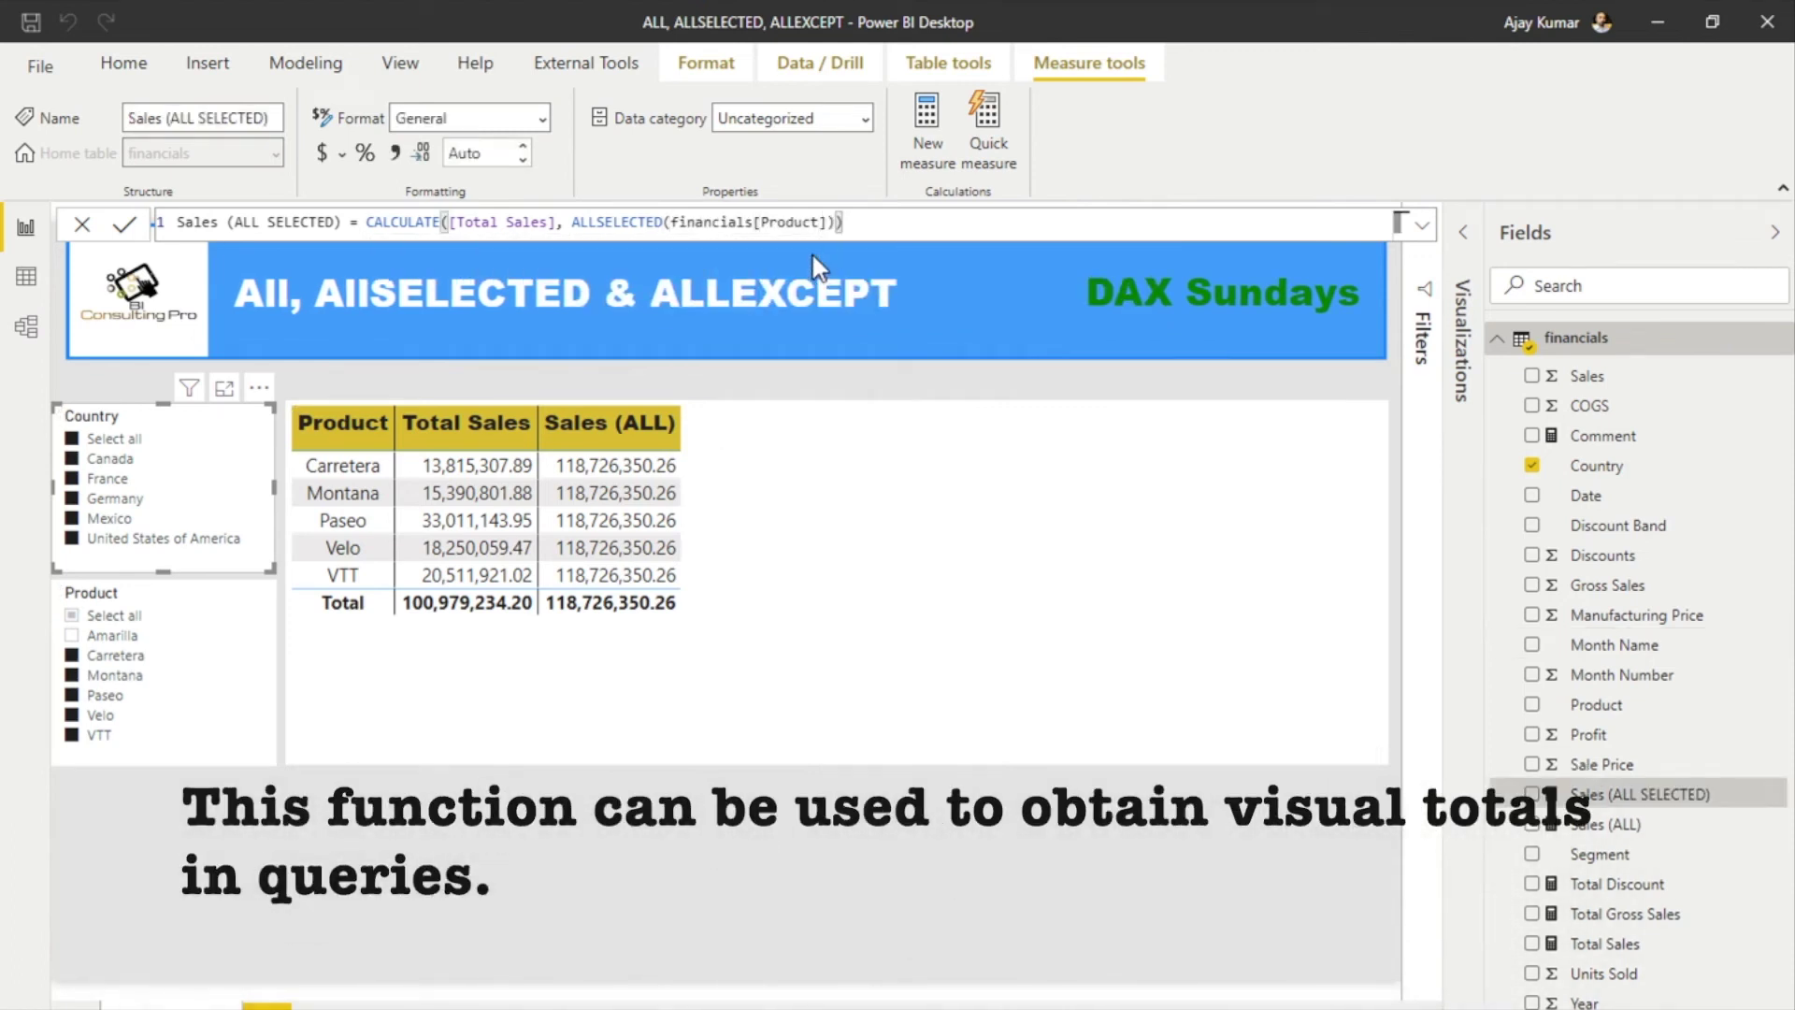
- Add the Sales (ALL SELECTED) measure to the Product table visual
click(1494, 793)
drag(1494, 793, 968, 501)
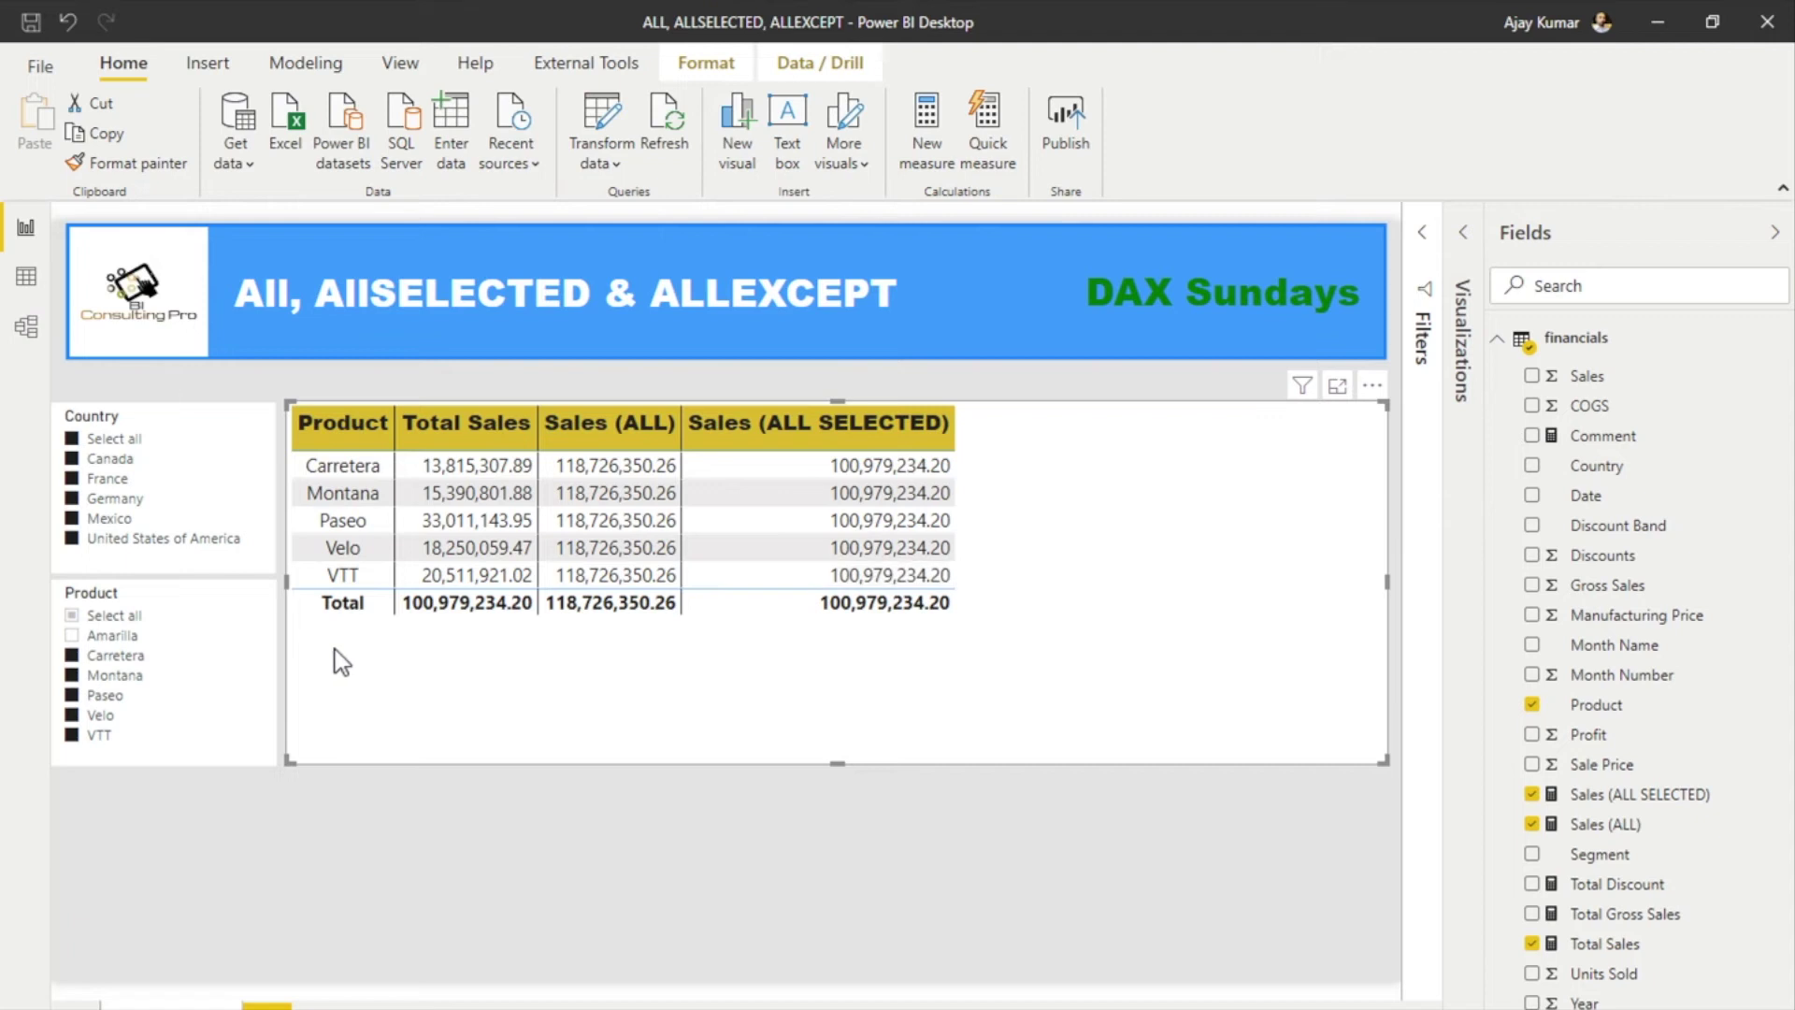
click(822, 446)
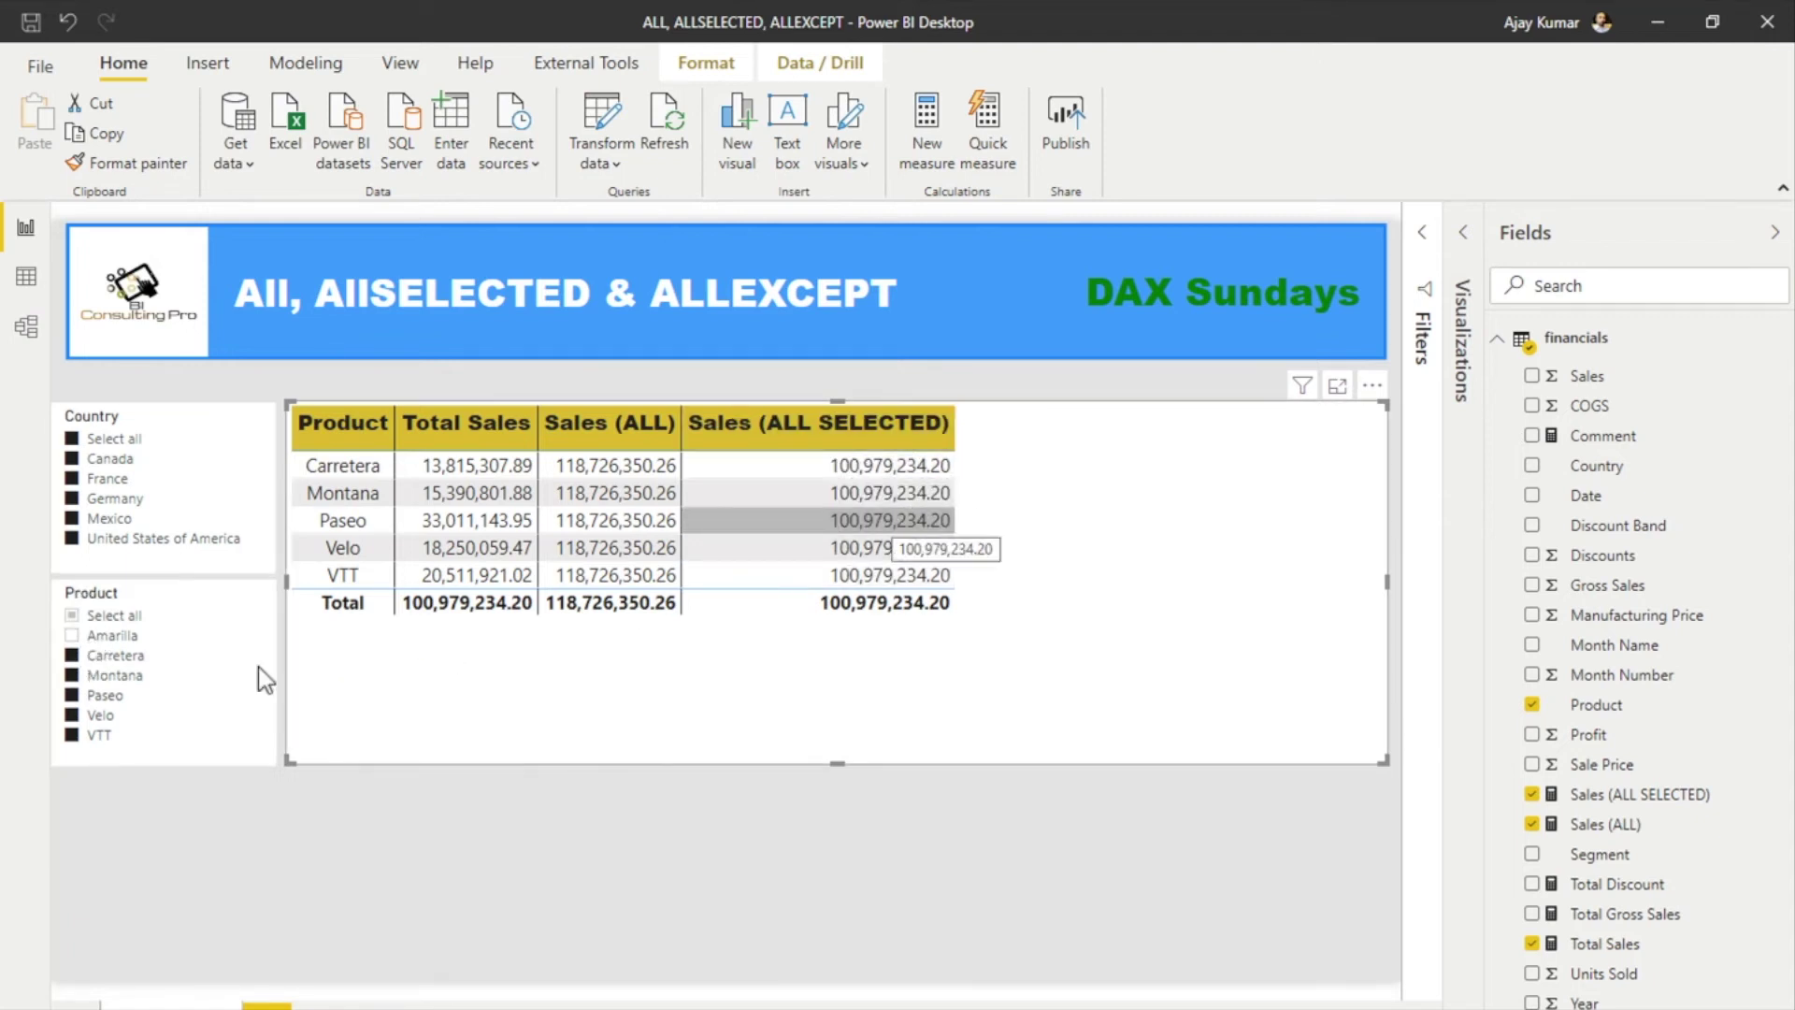
- Reselect all products in the Product slicer, and test the measures by limiting the Country slicer to Canada and reselecting all countries
click(72, 616)
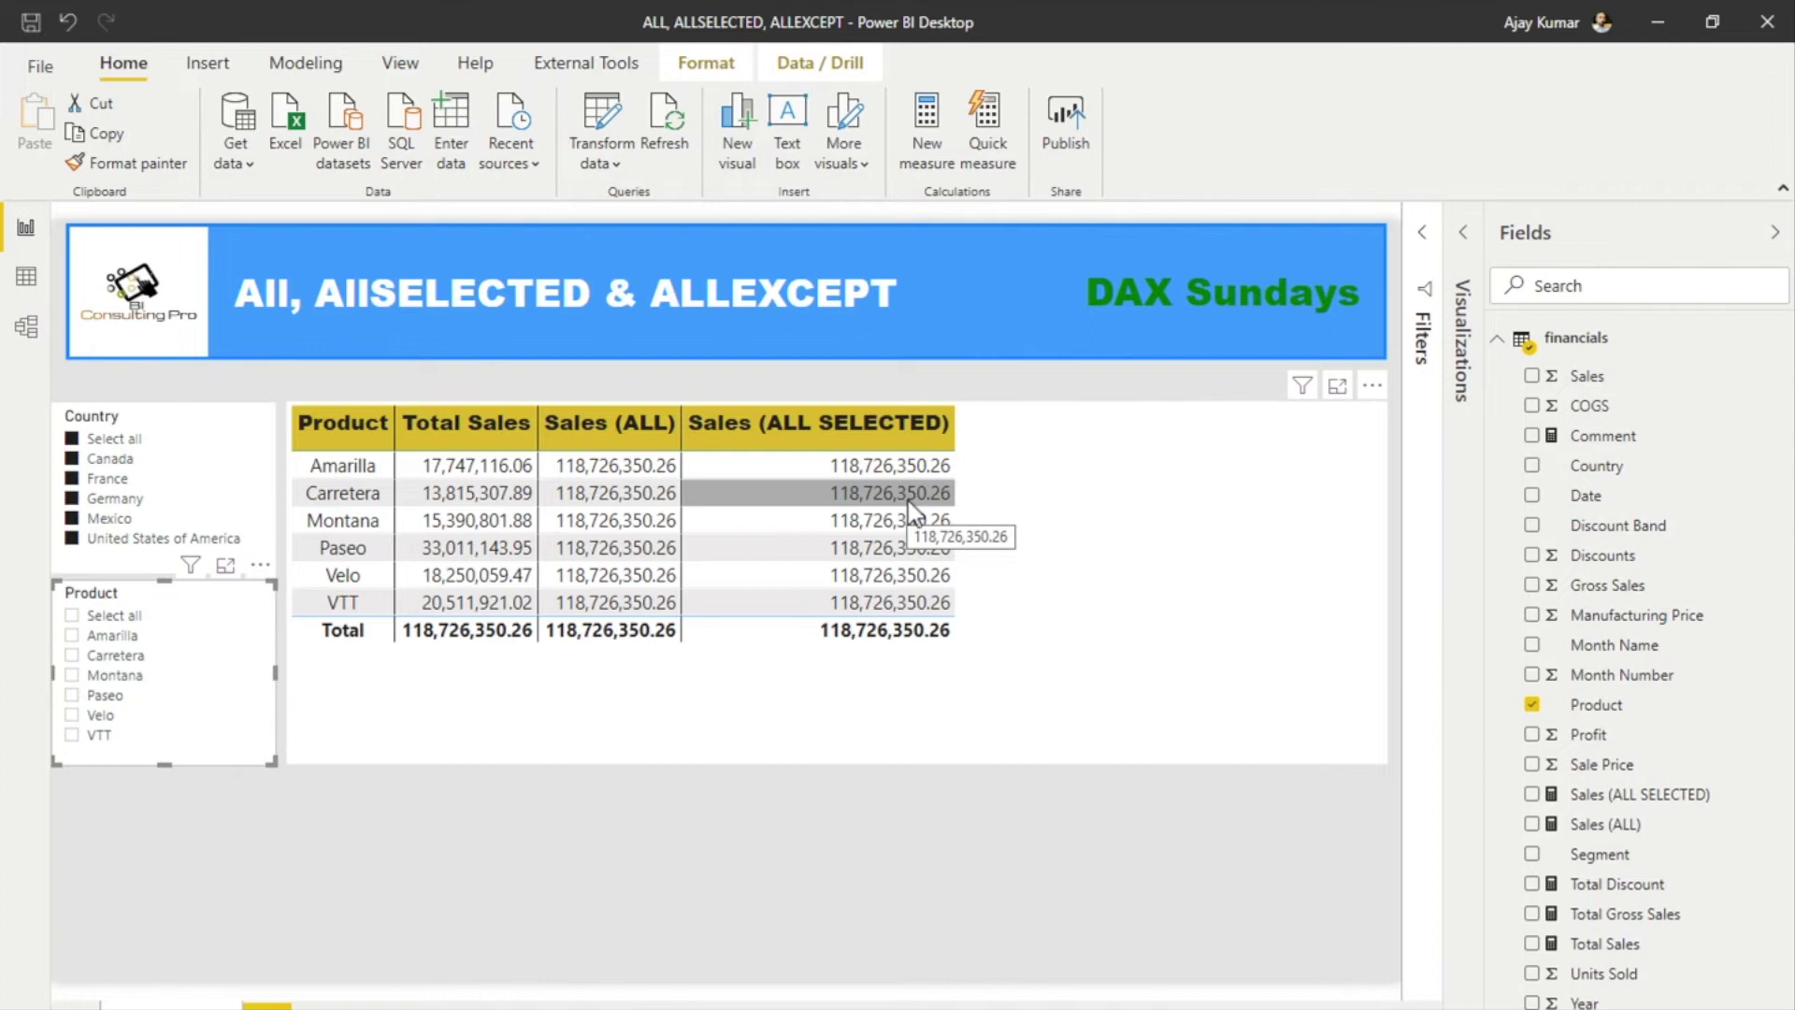
click(109, 617)
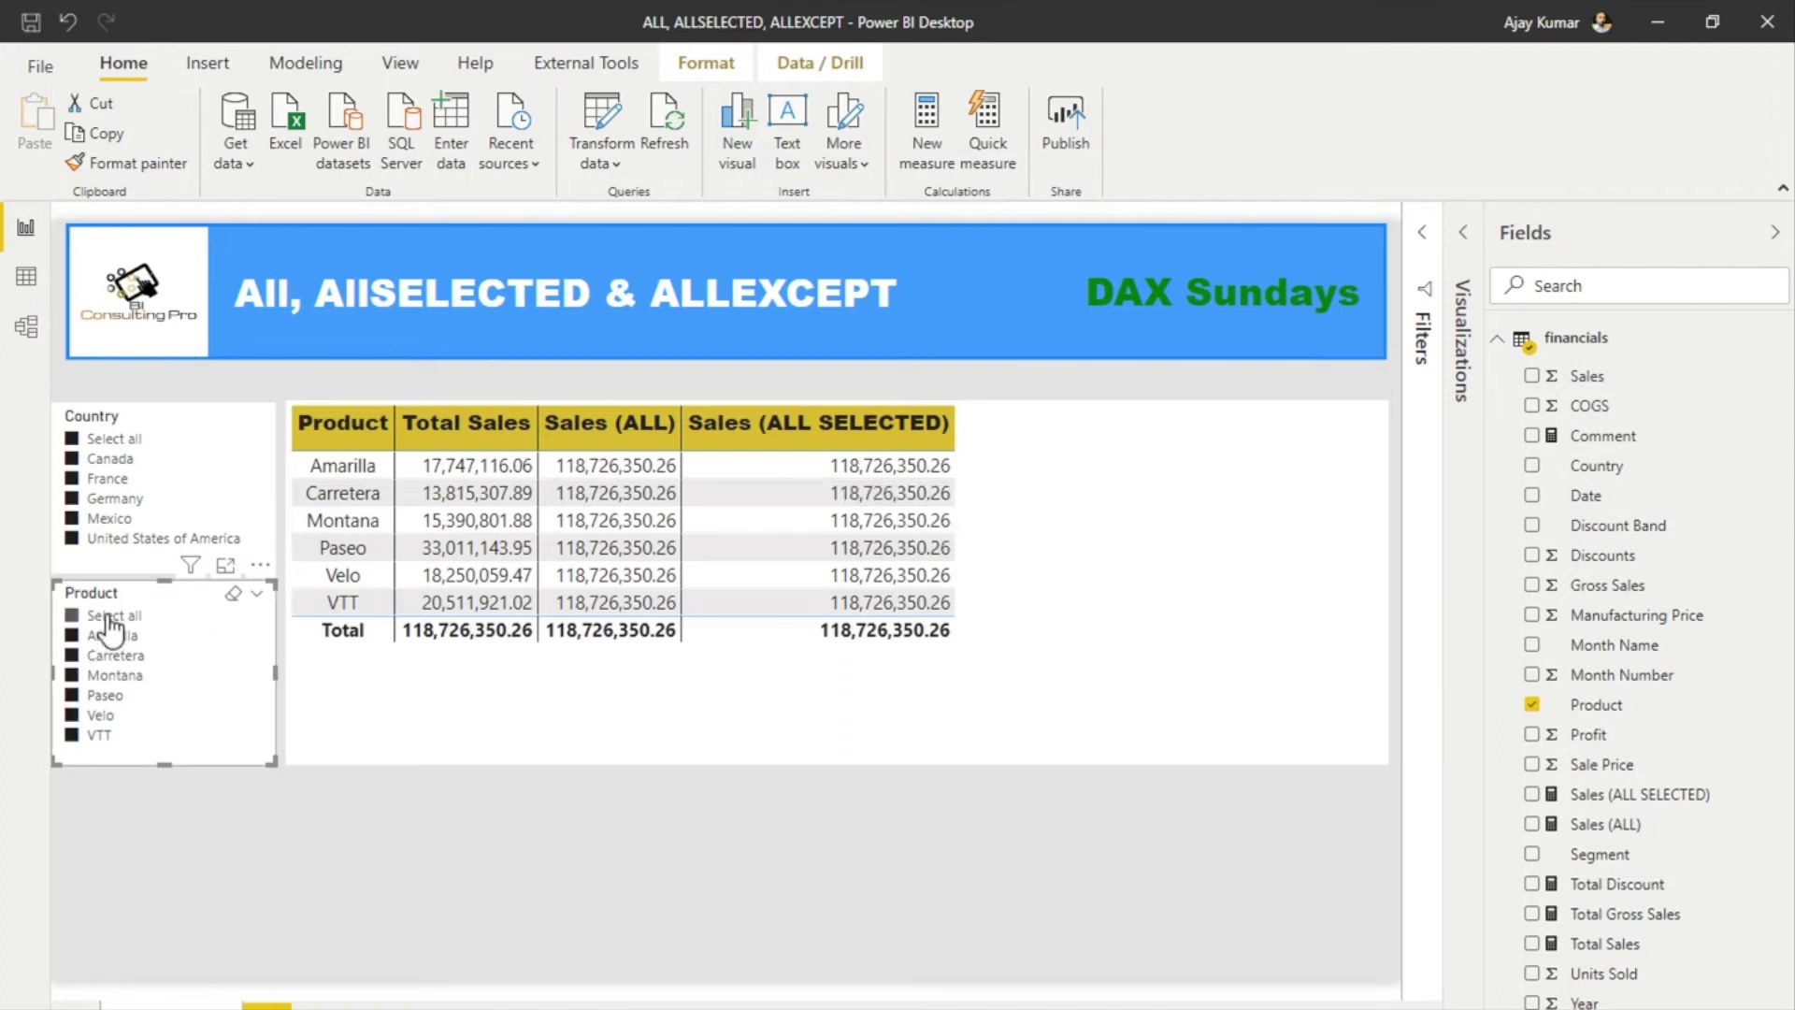
click(73, 468)
click(72, 439)
click(72, 439)
click(73, 459)
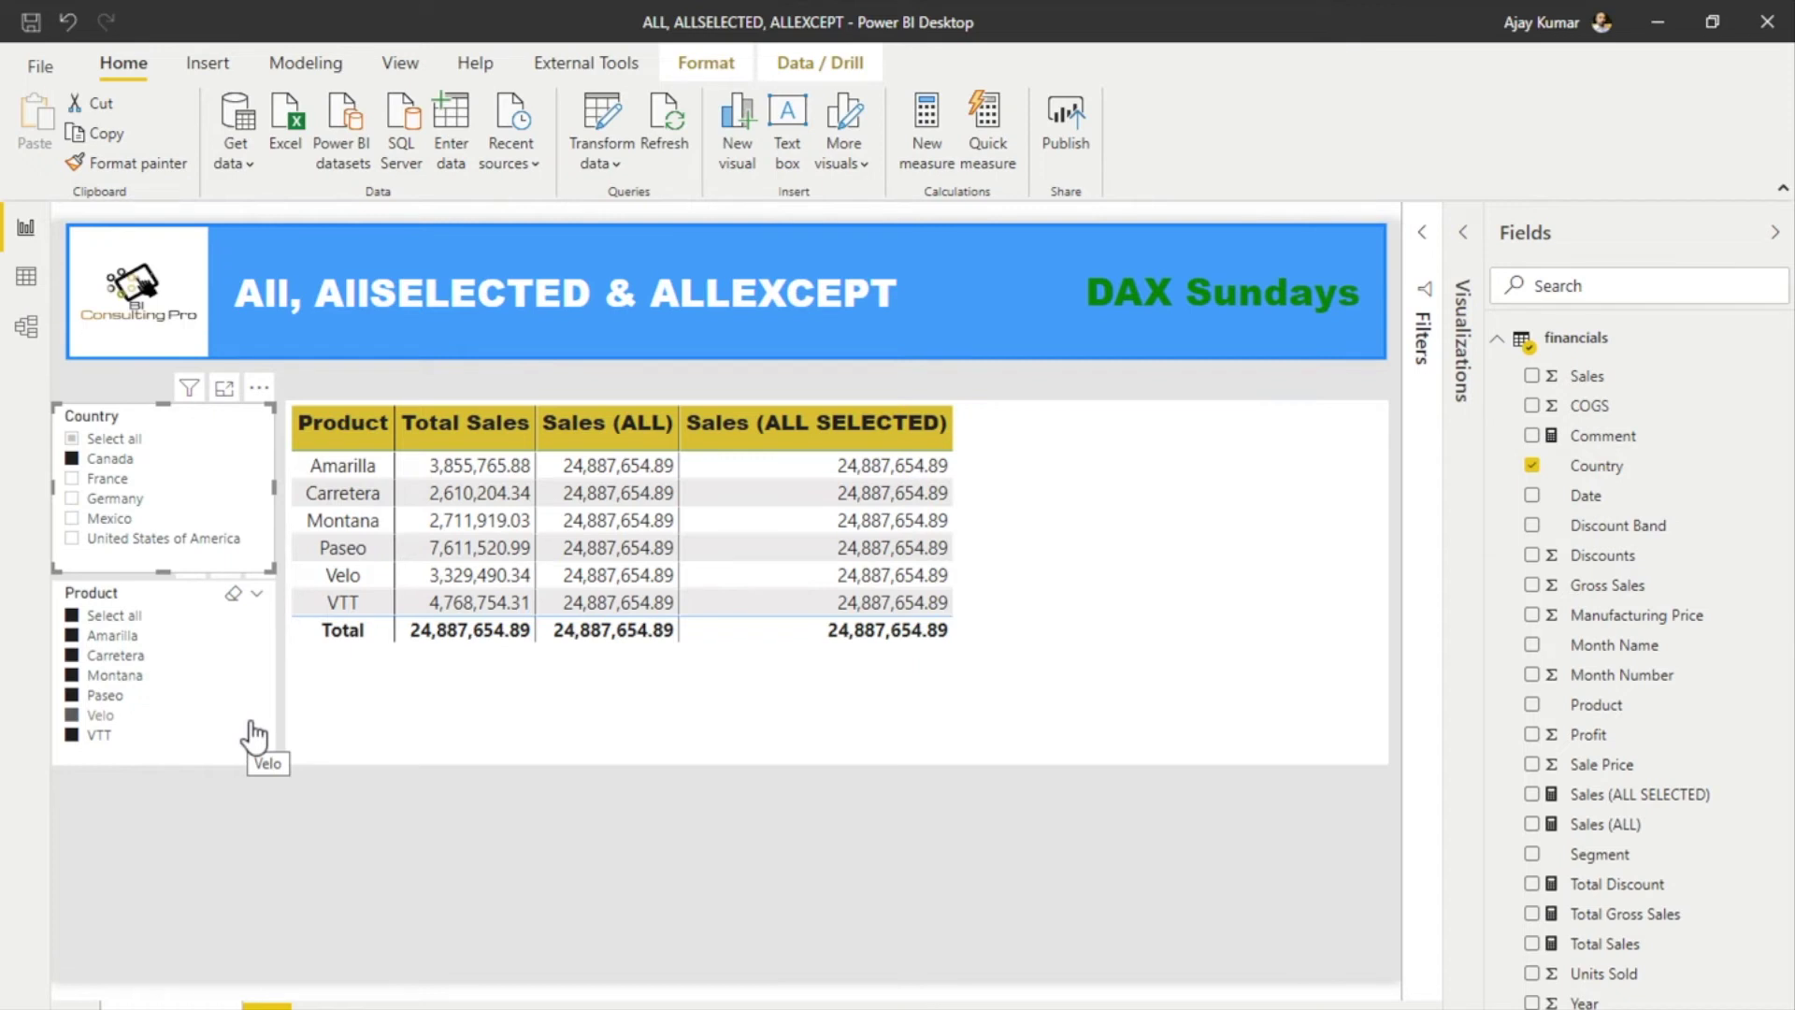
click(103, 439)
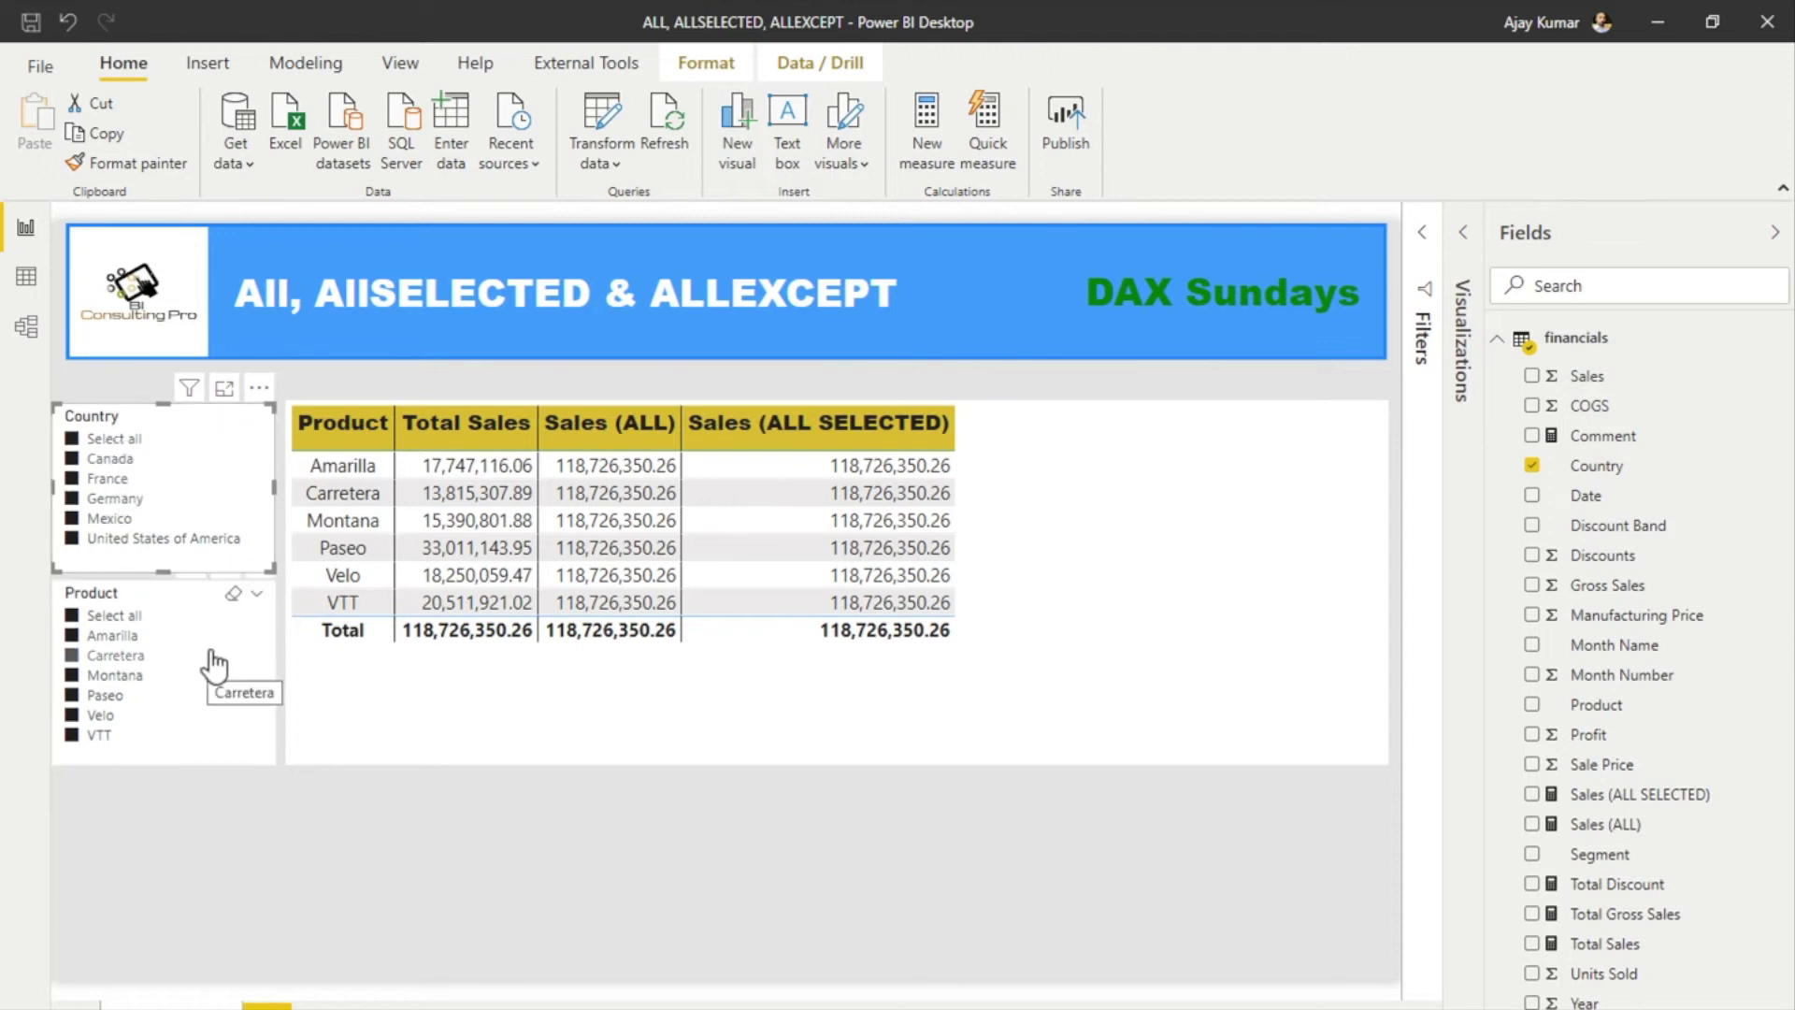
- Test the Sales (ALL SELECTED) measure by excluding Amarilla, clearing the Product slicer and selecting all products again
click(137, 640)
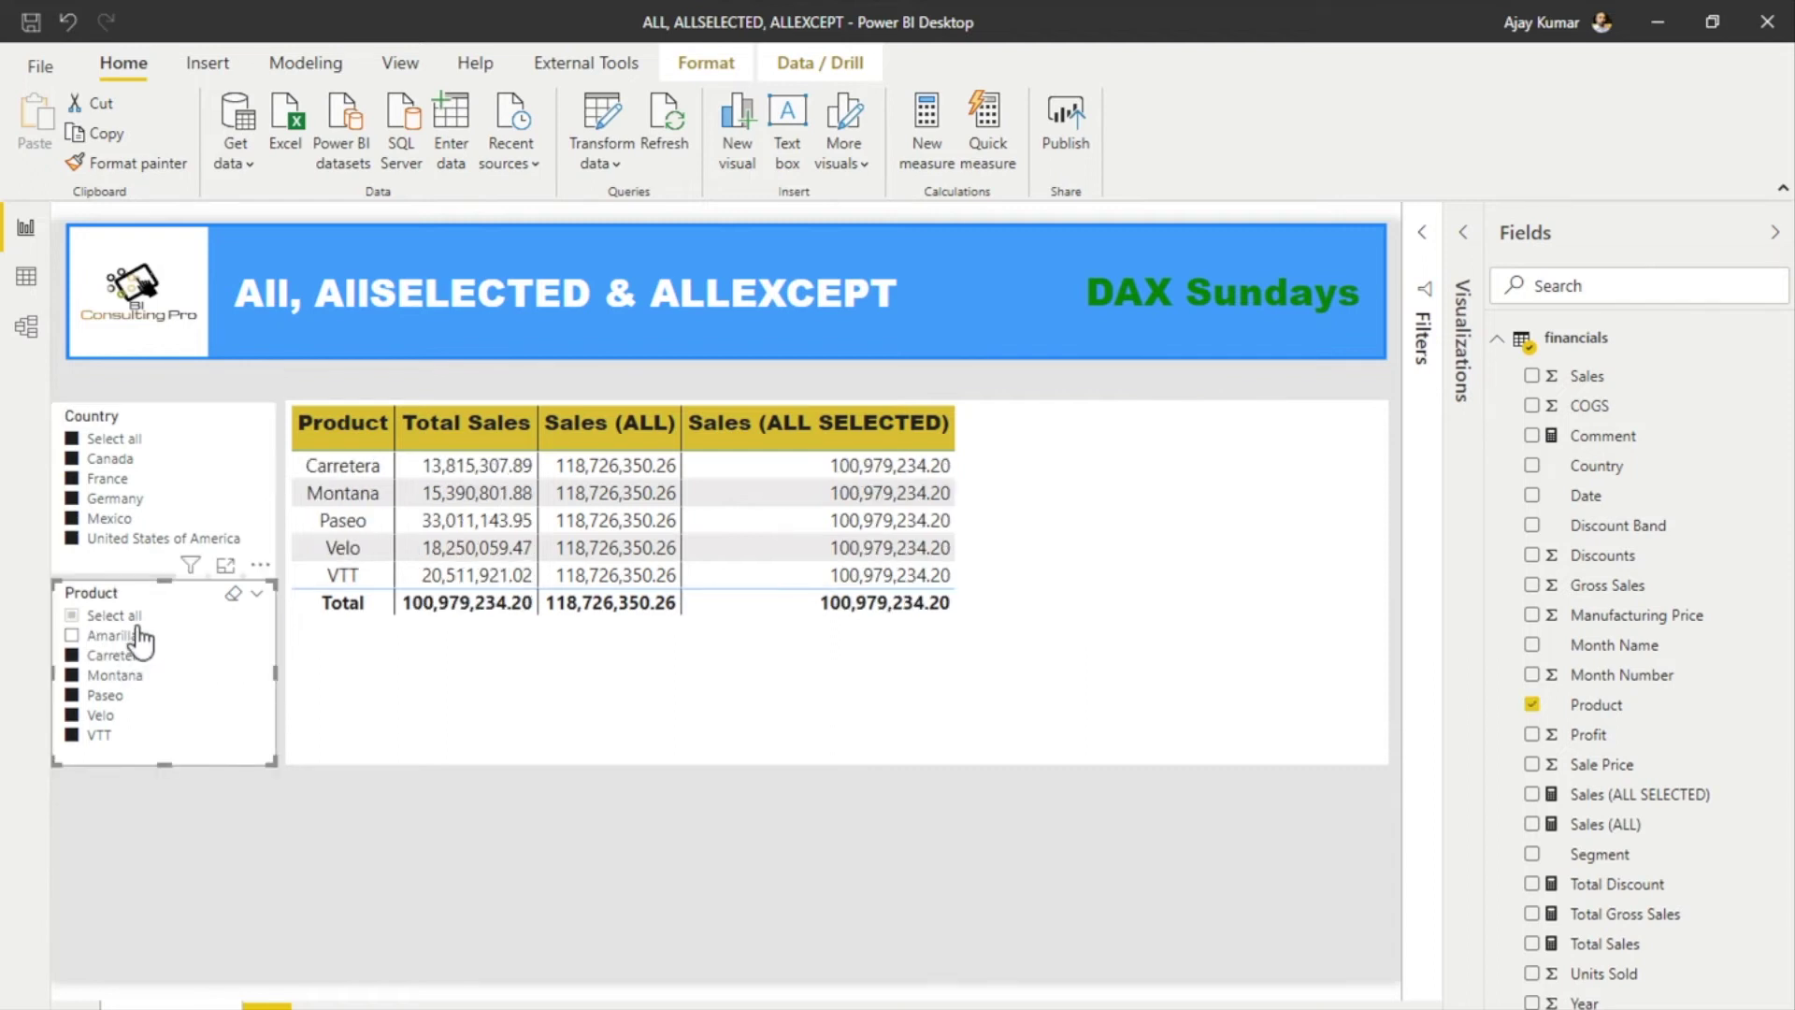
click(140, 639)
click(72, 617)
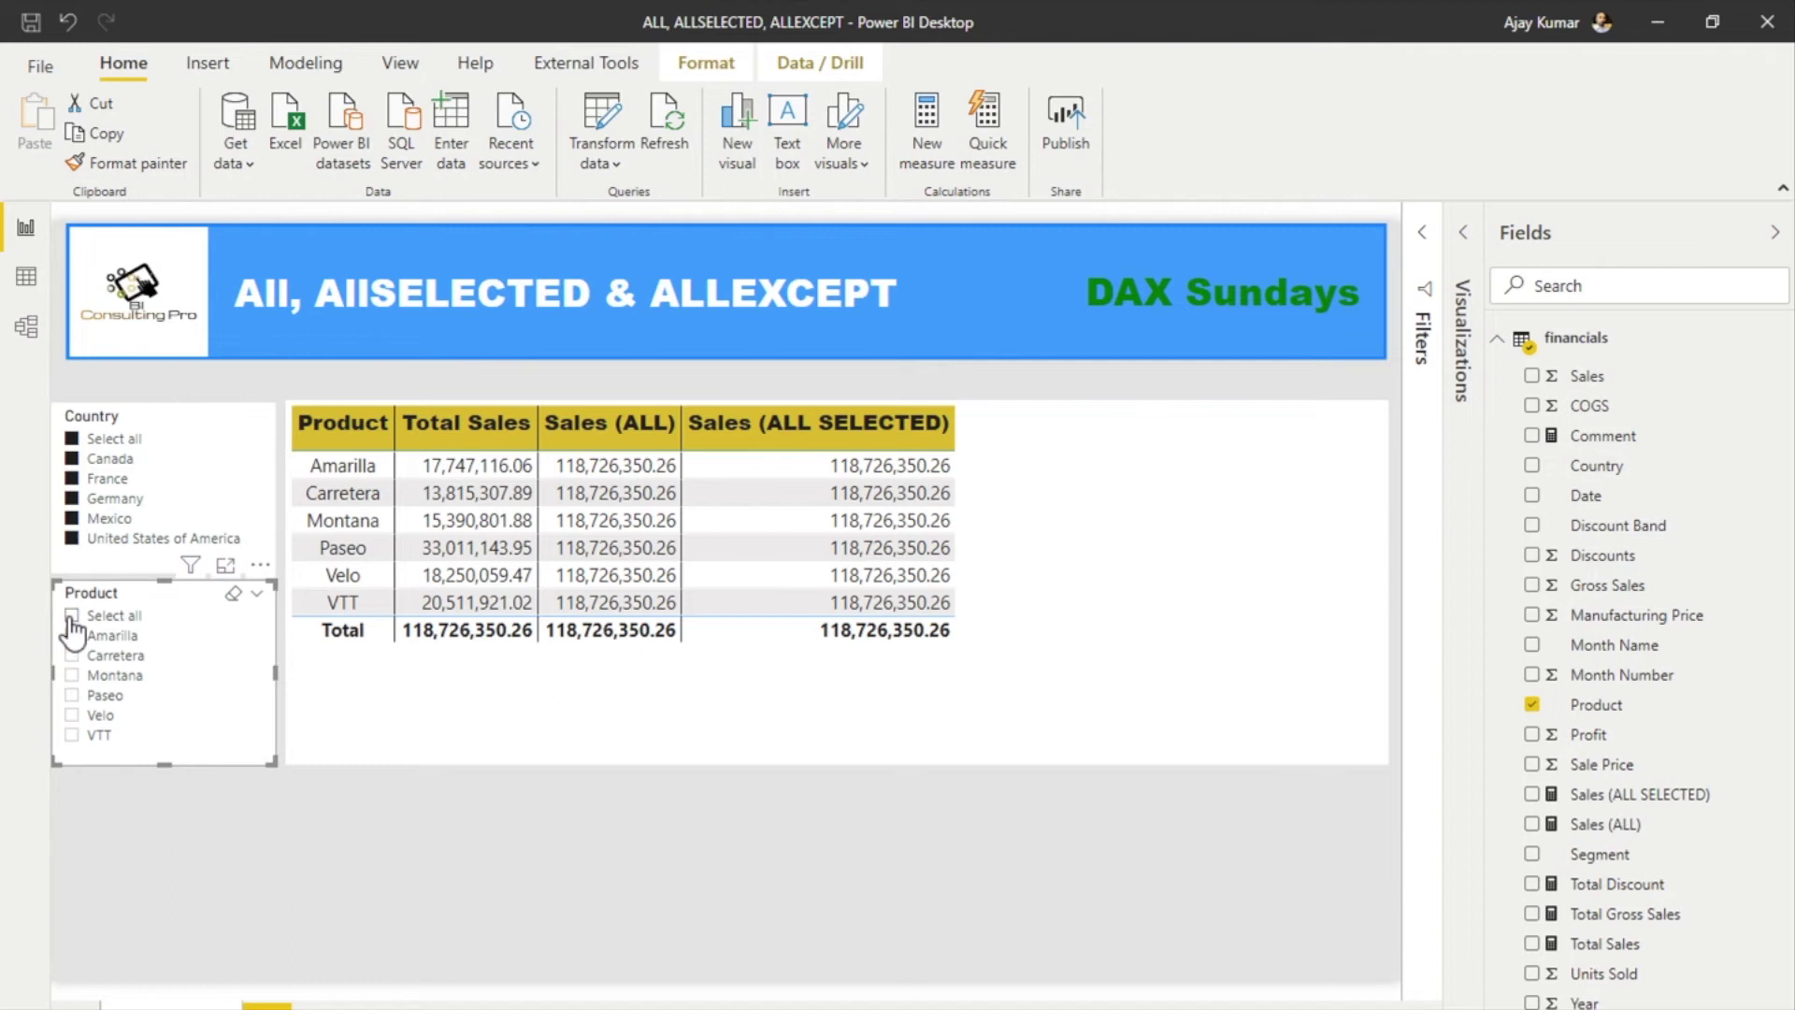
click(73, 635)
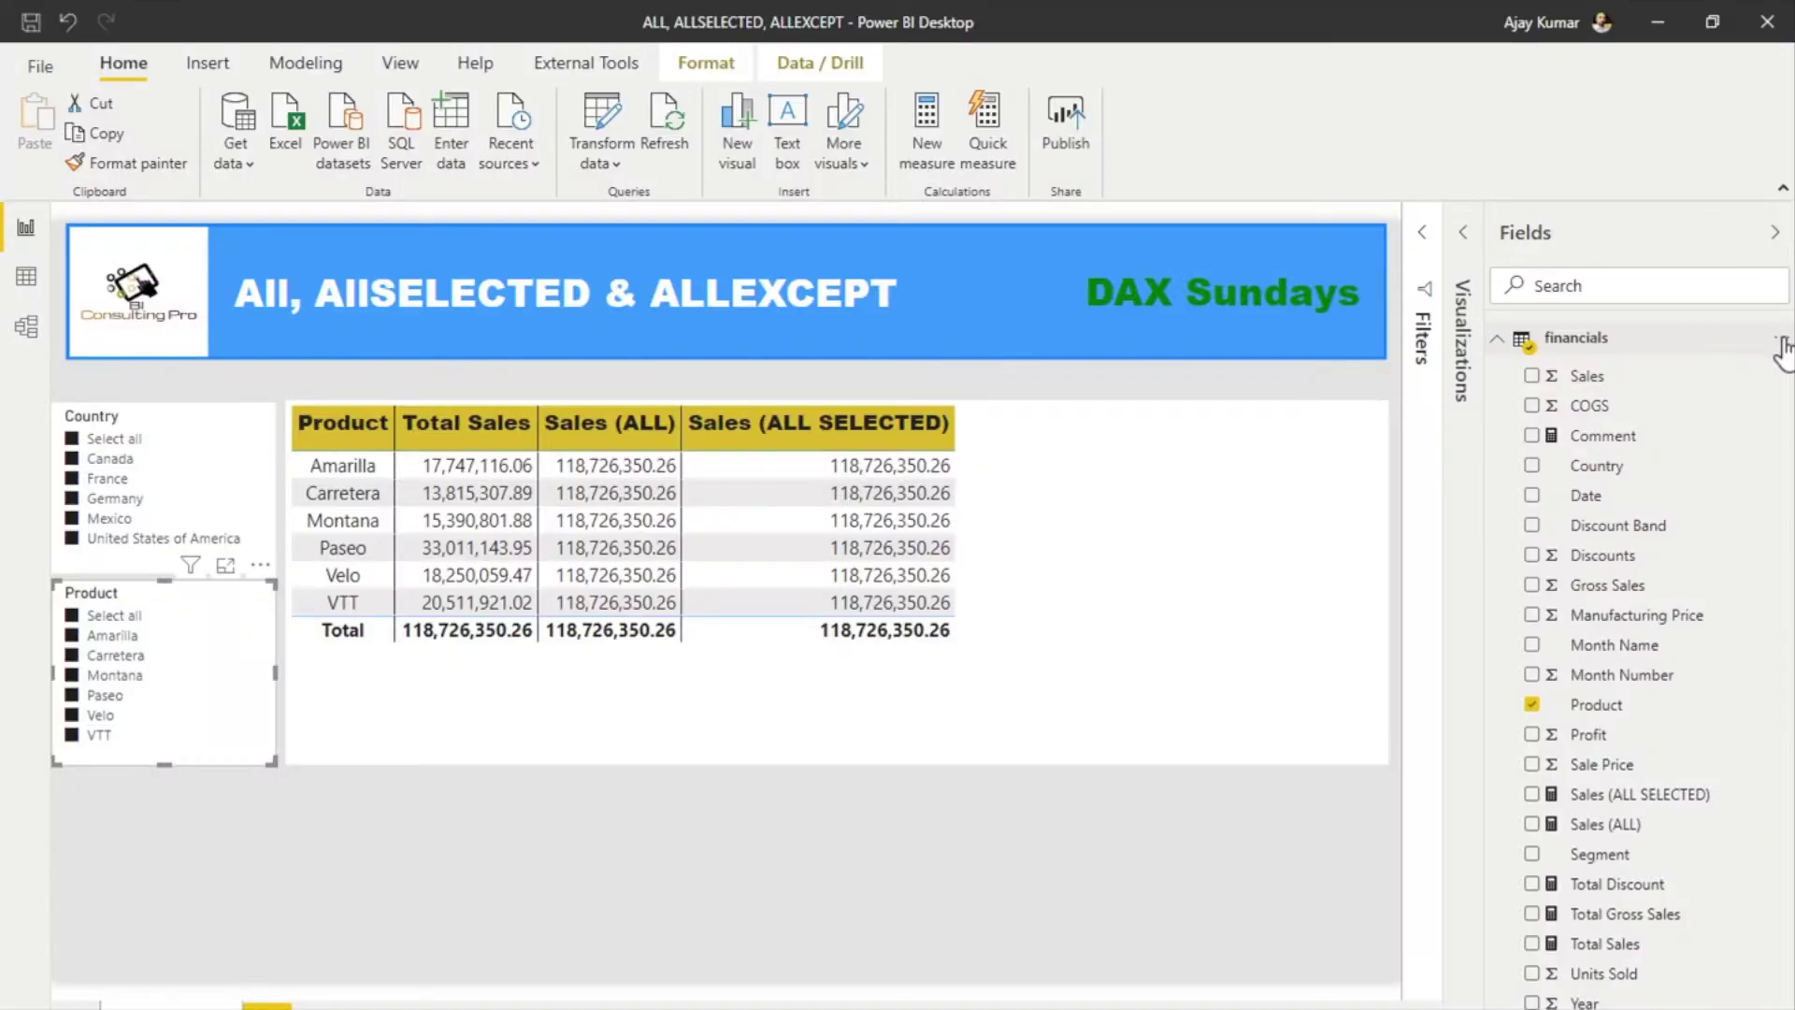
- Create a measure named Sales (ALL EXCEPT) in the financials table, starting a CALCULATE expression on [Total Sales]
click(1781, 341)
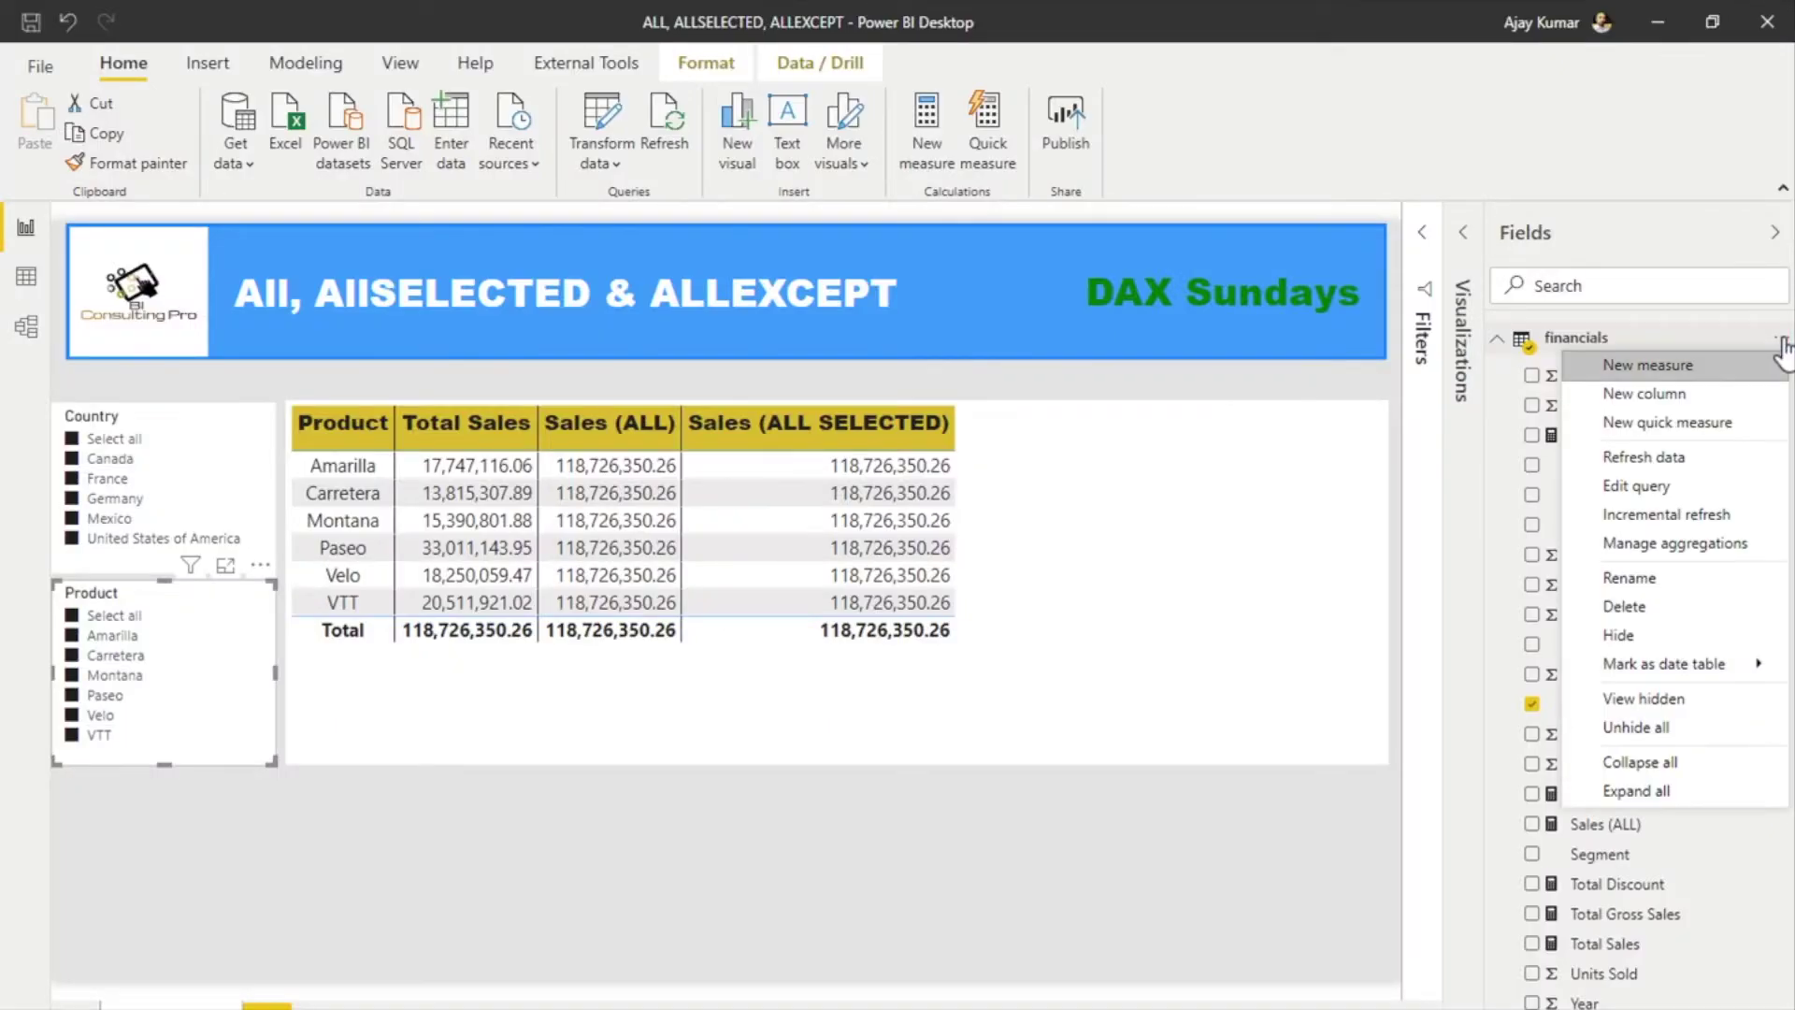
key(Escape)
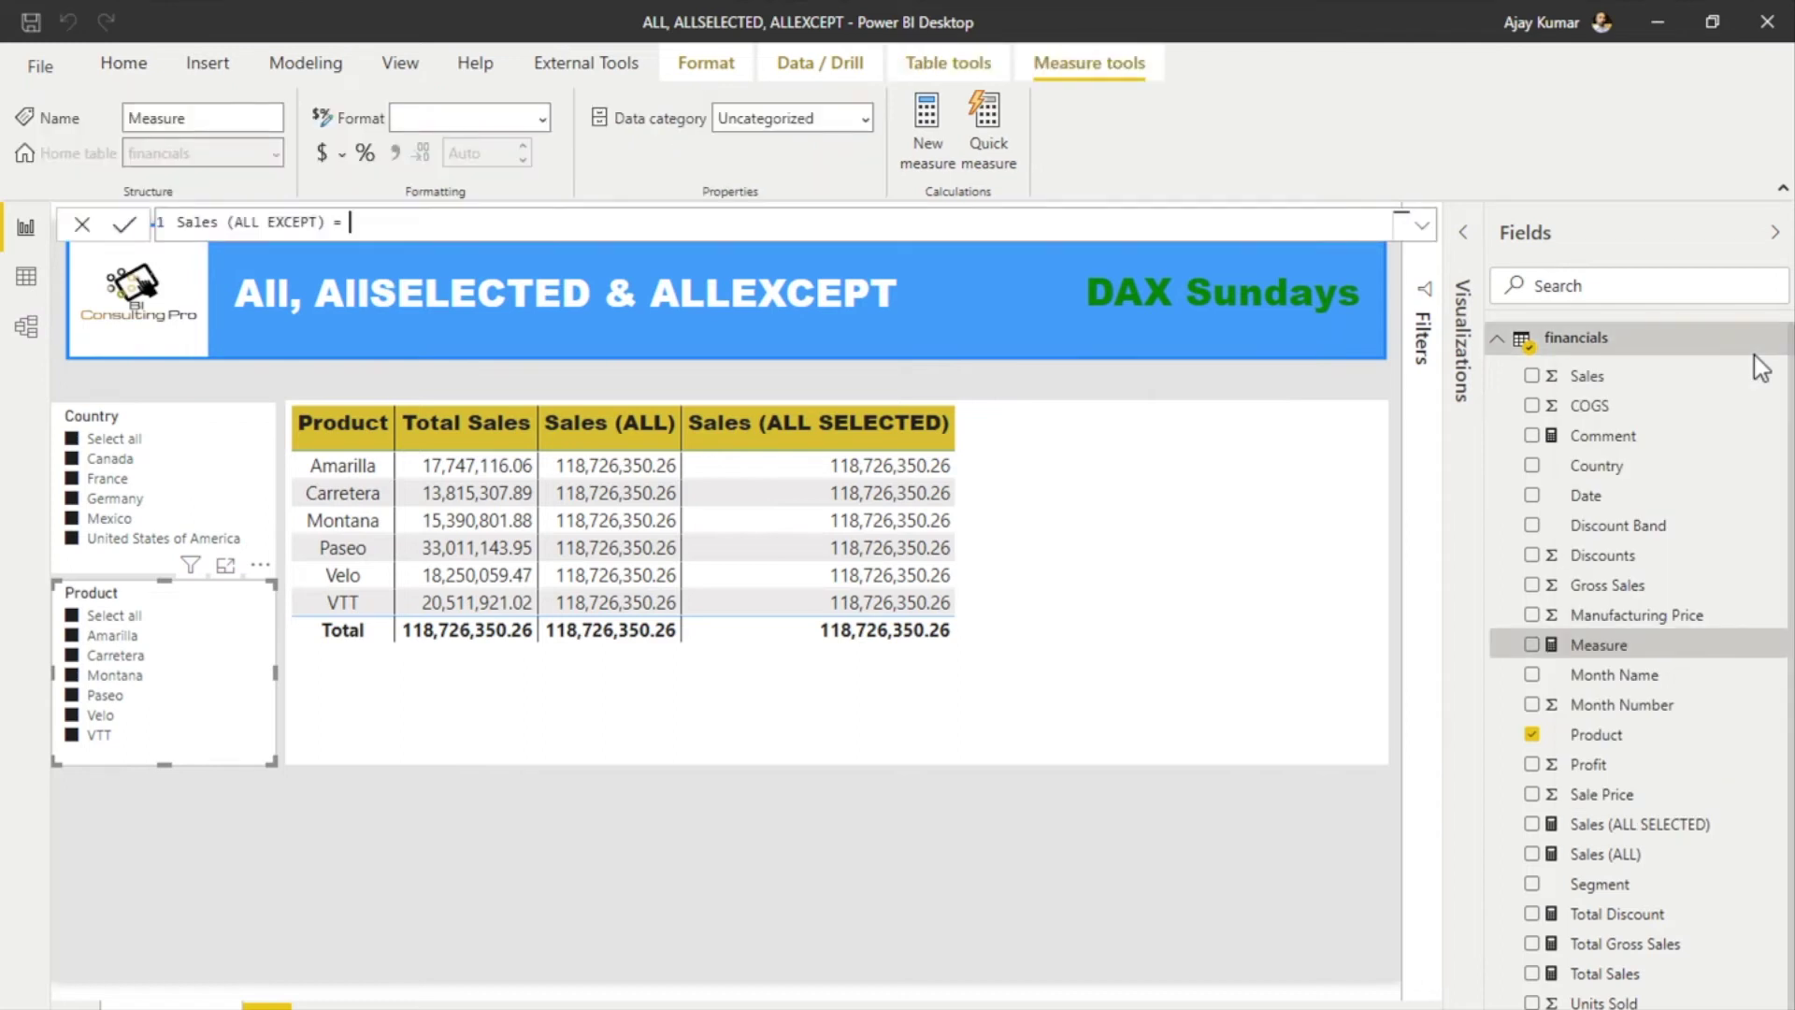
text(CALCULATE()
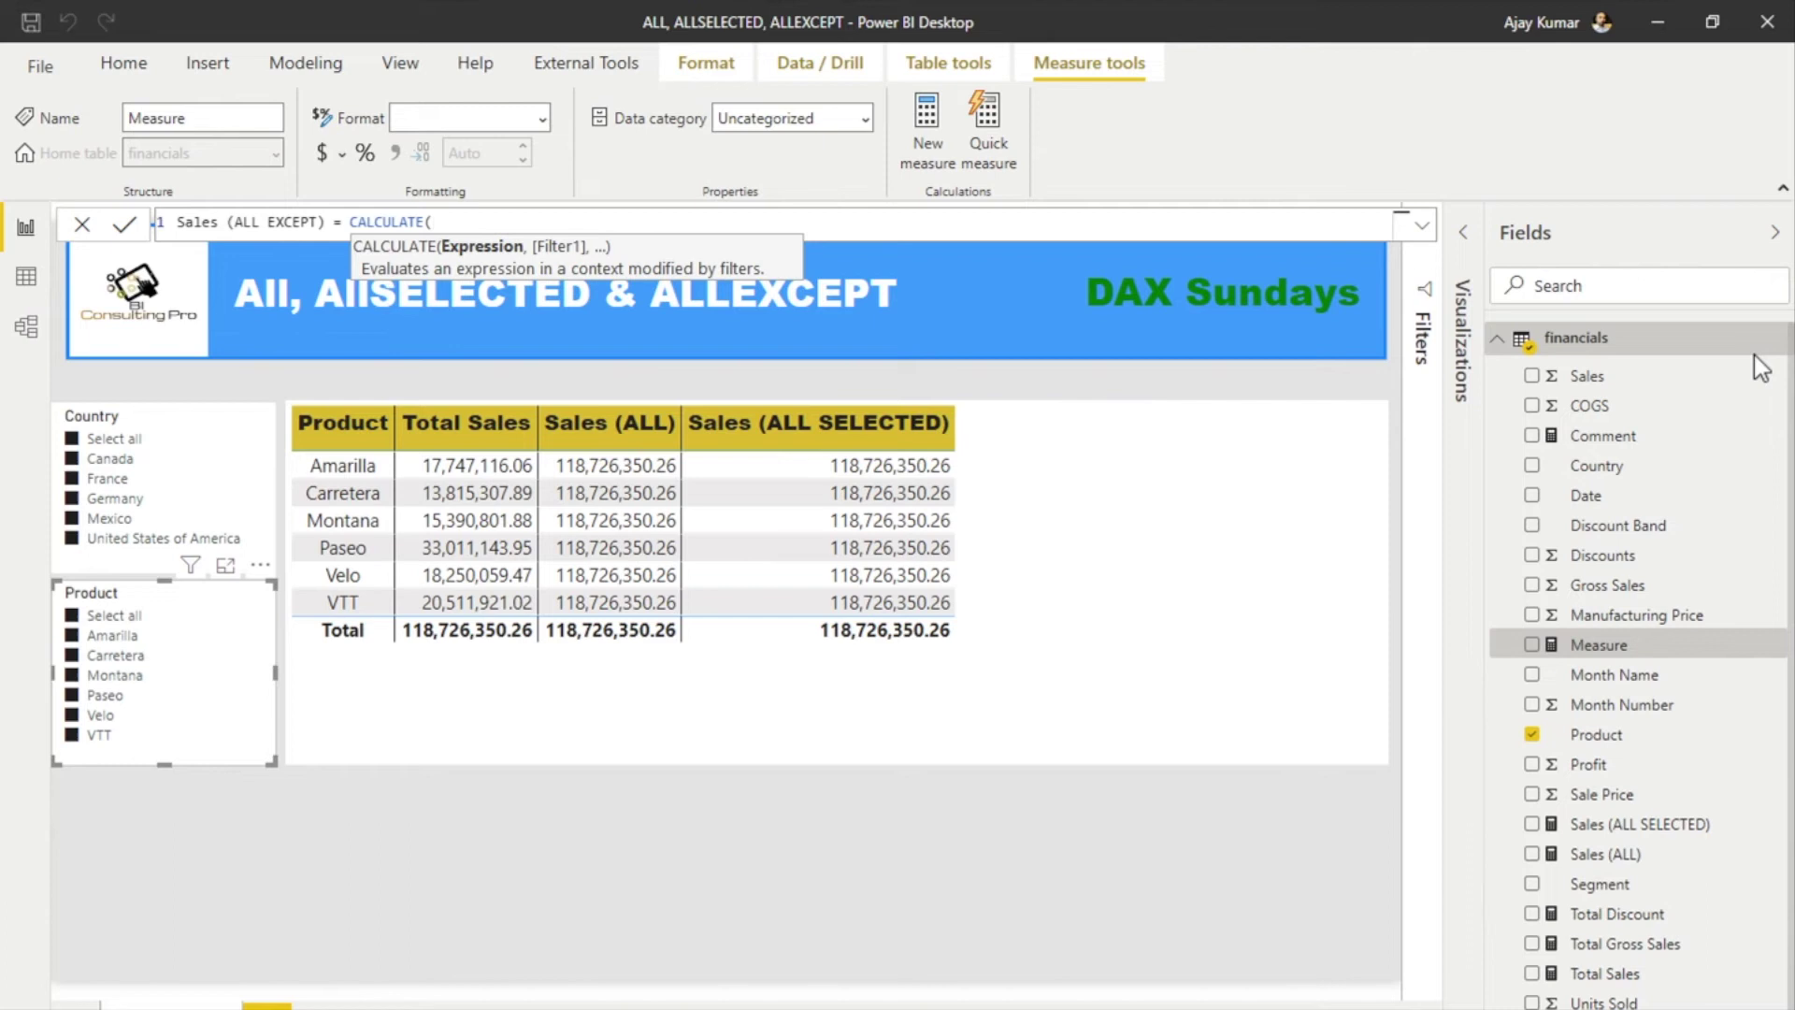
text([)
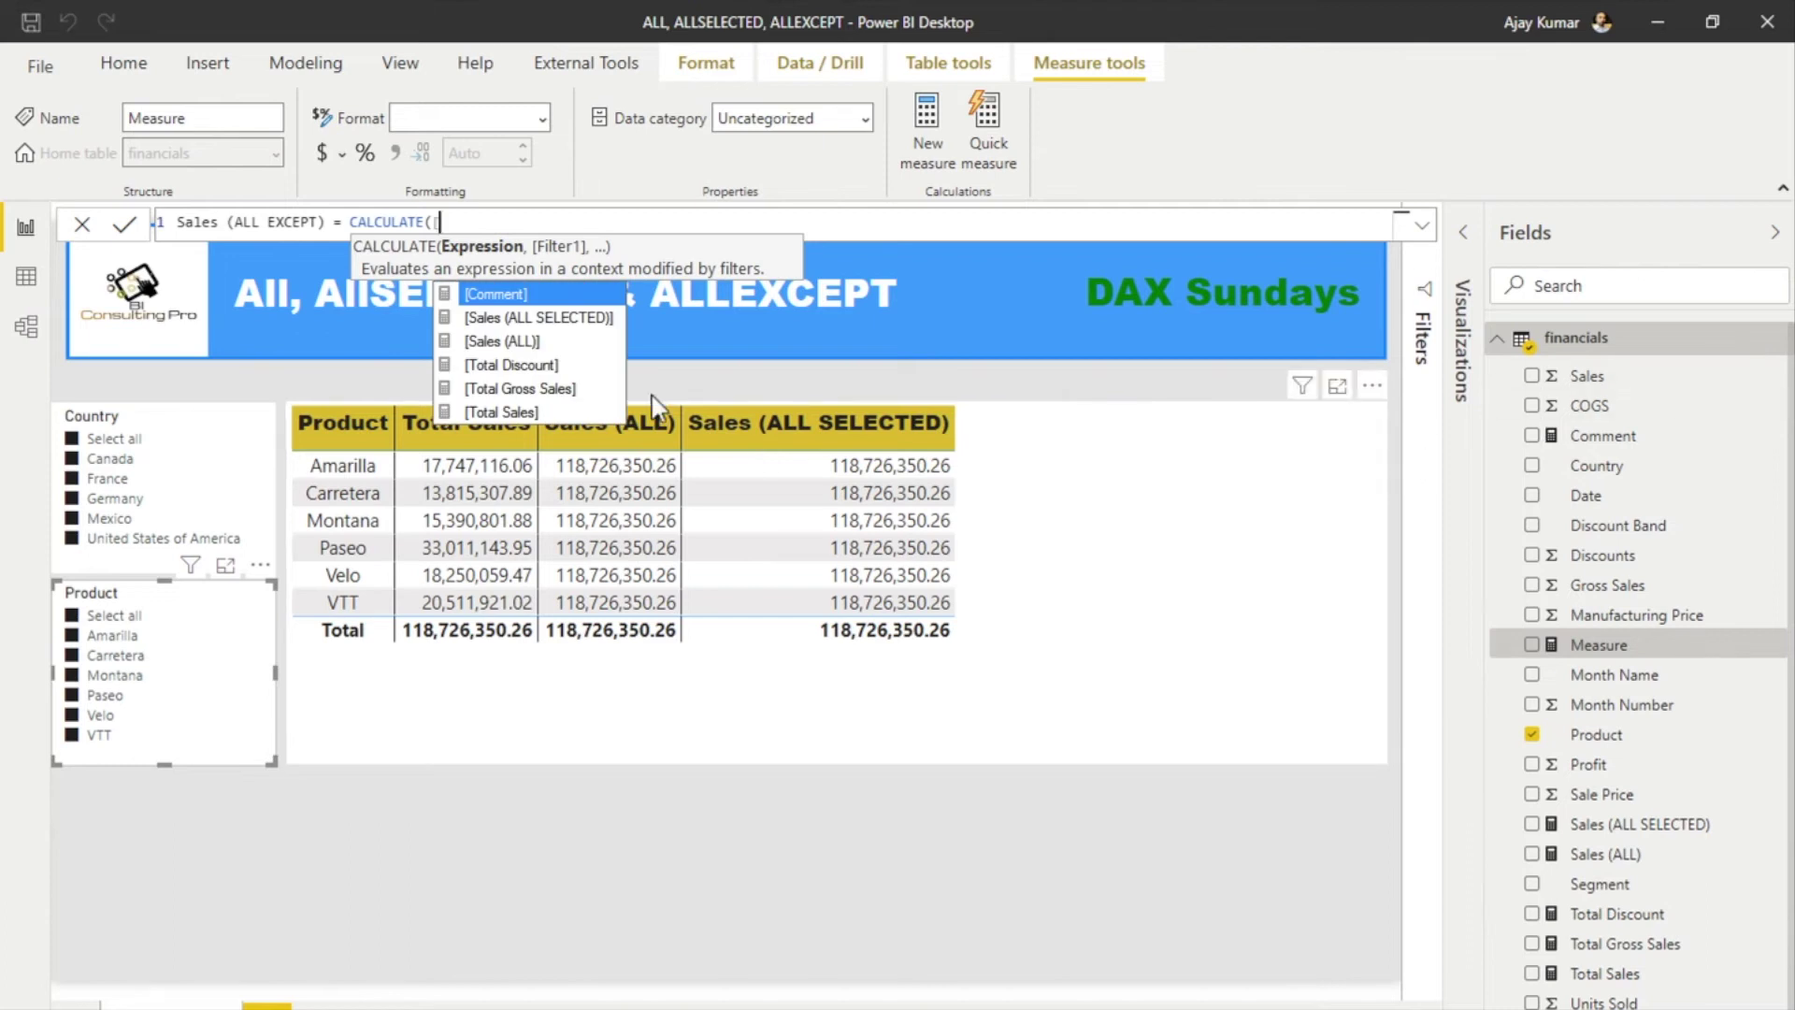
click(559, 412)
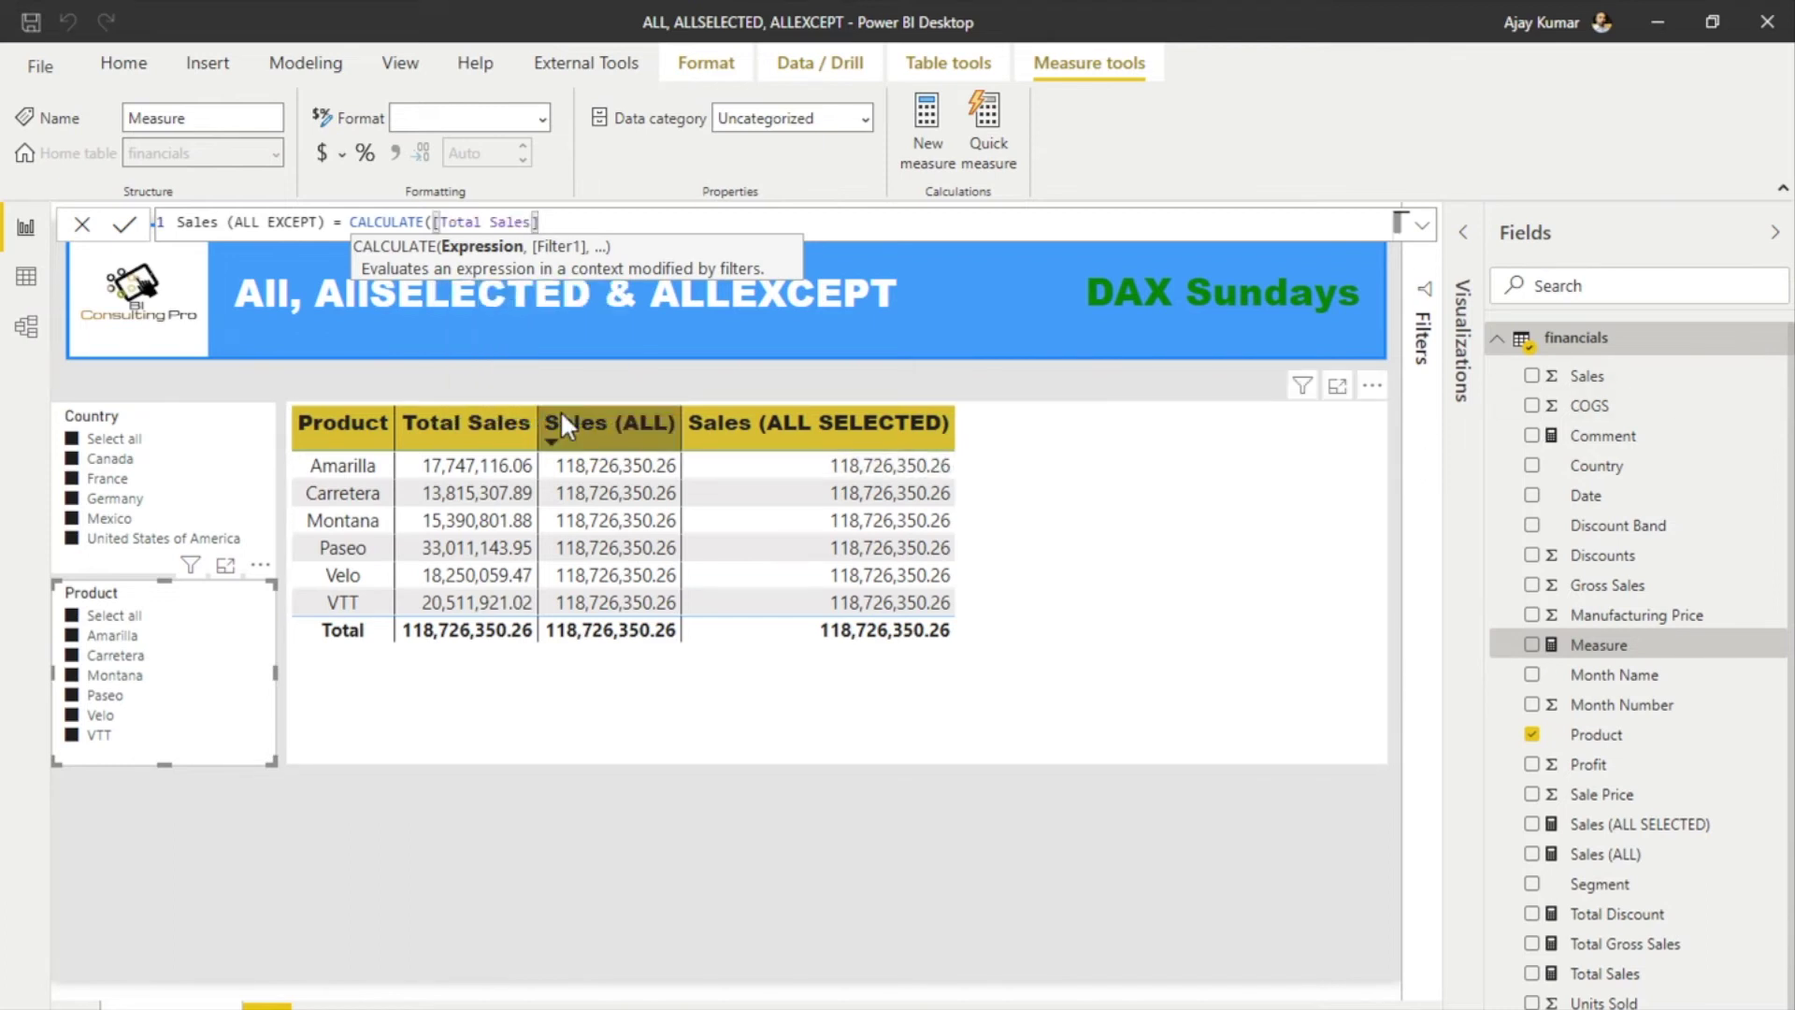
- Complete the Sales (ALL EXCEPT) measure with the filter ALLEXCEPT(financials, financials[Product])
text(, AL)
text(LEXCEP)
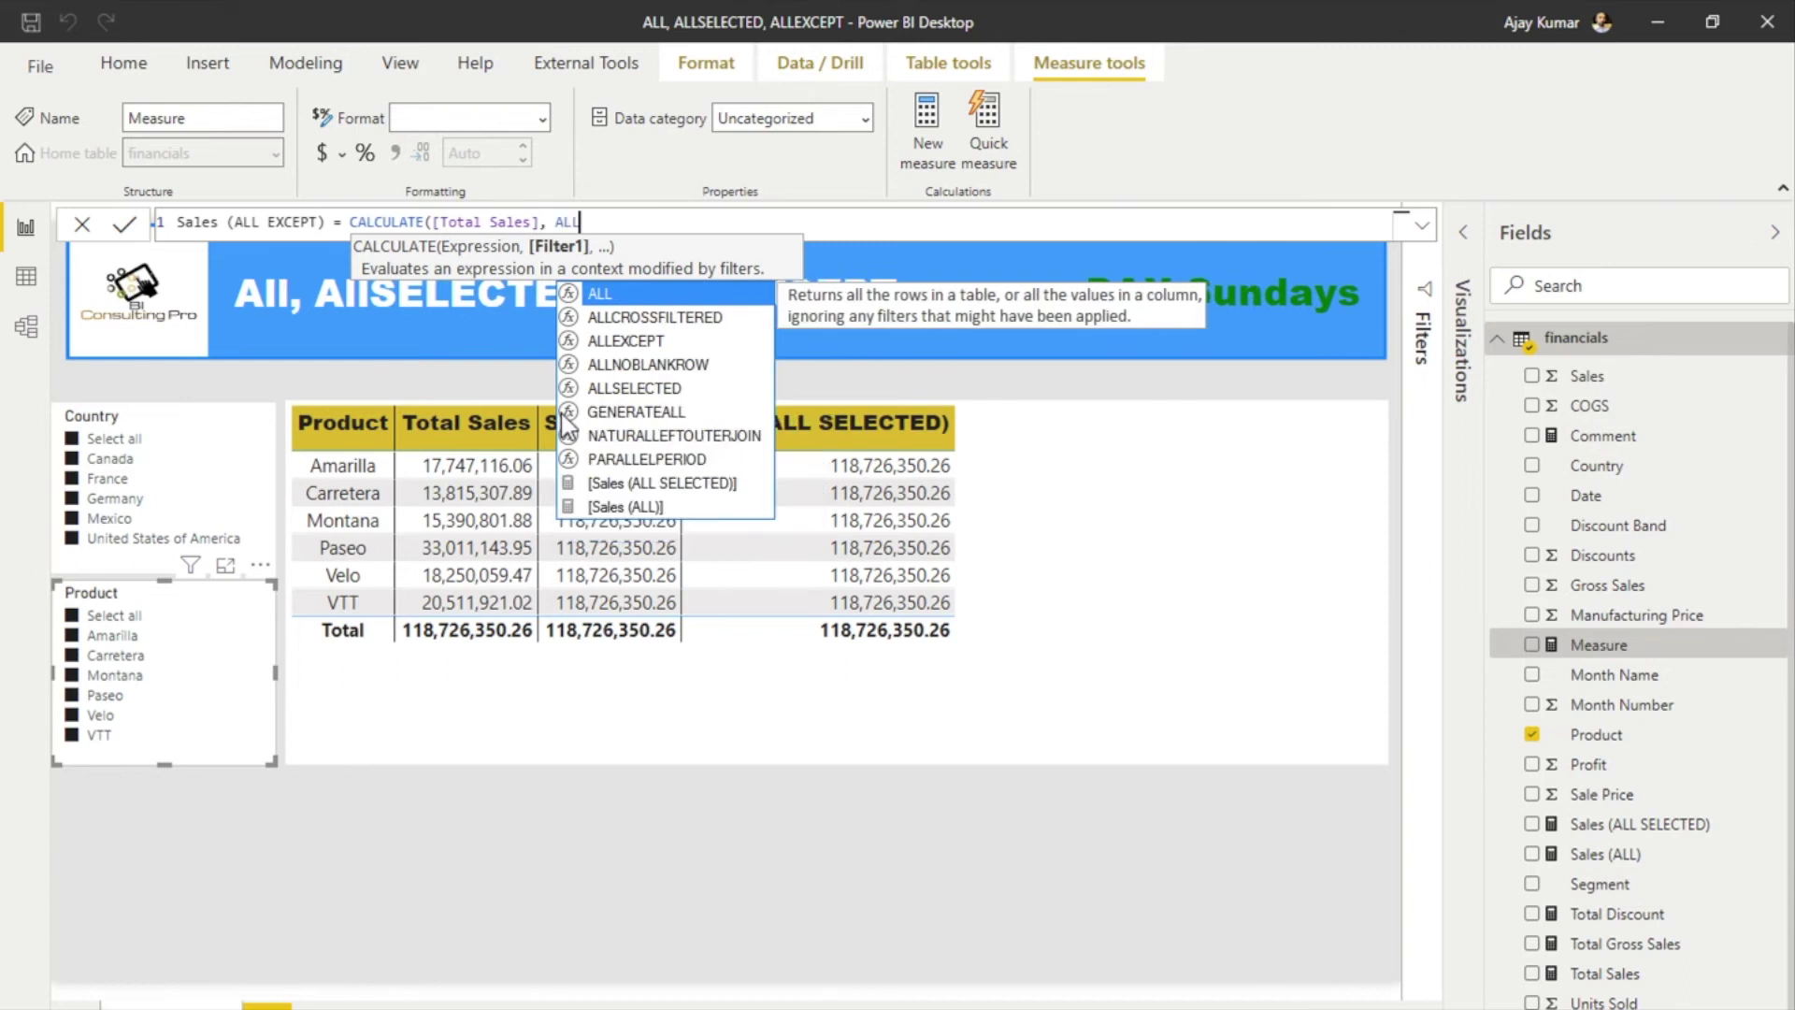
text(T()
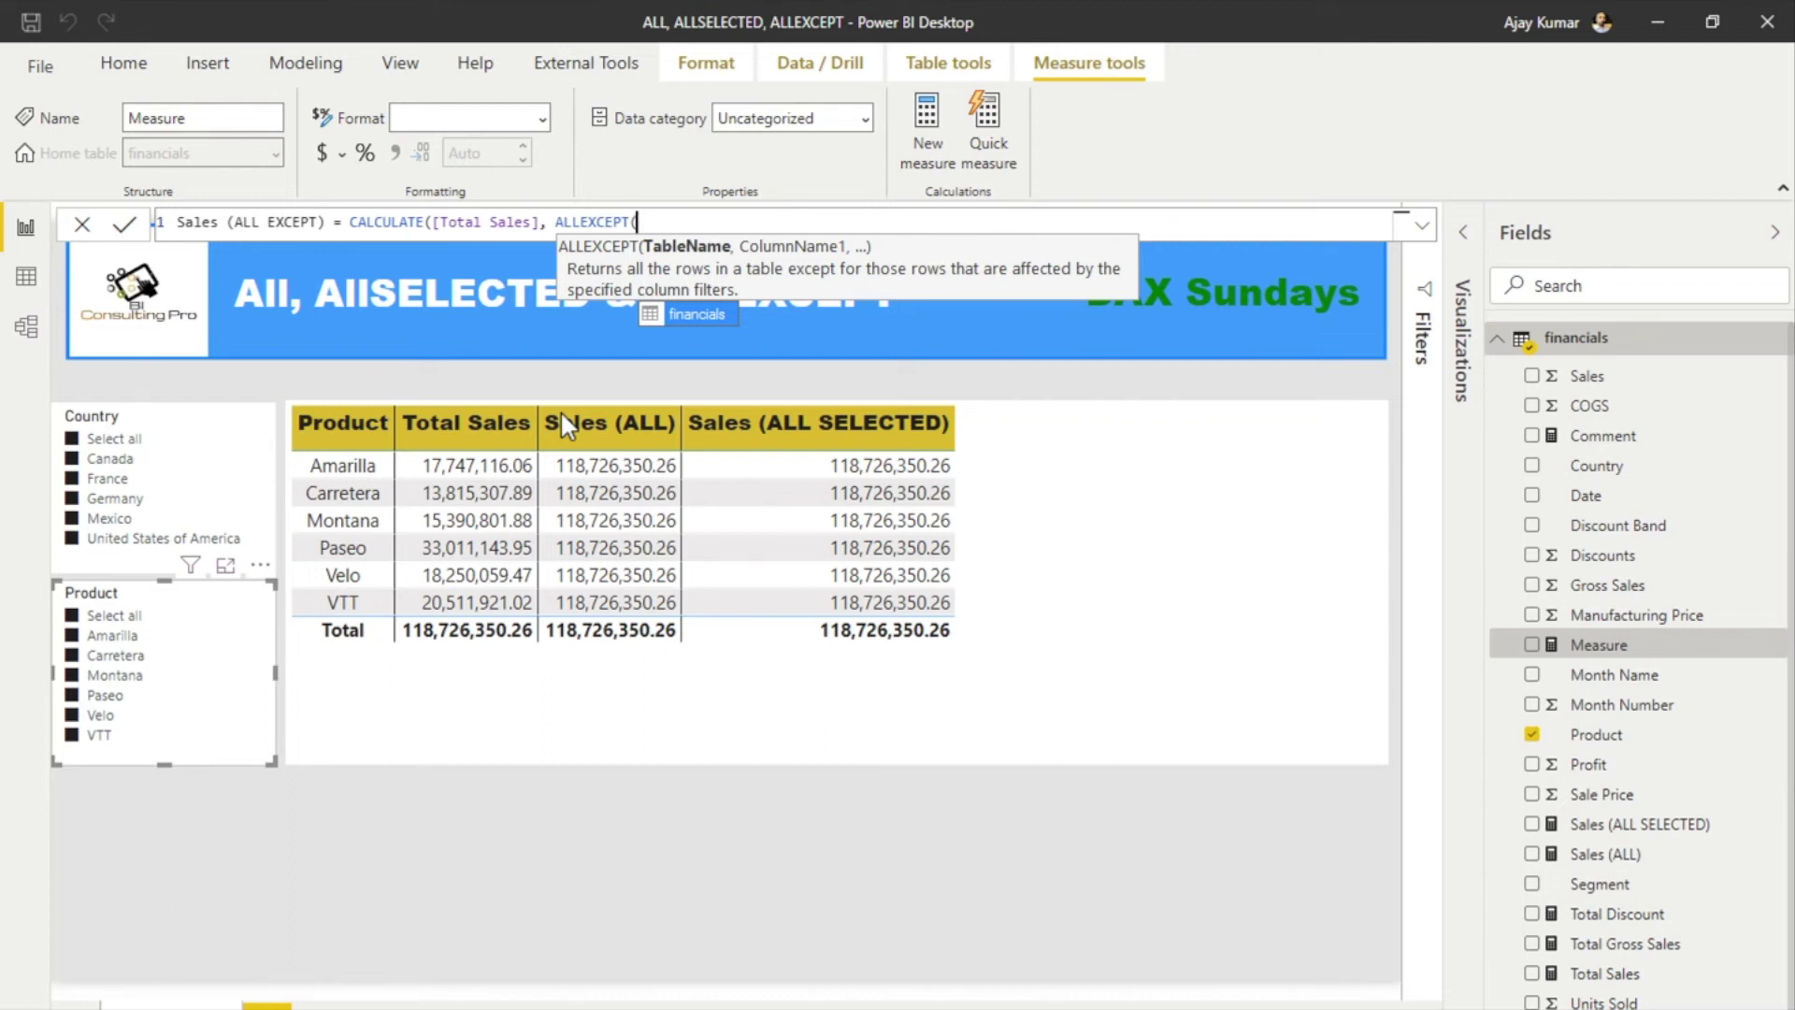
text(finan)
key(Tab)
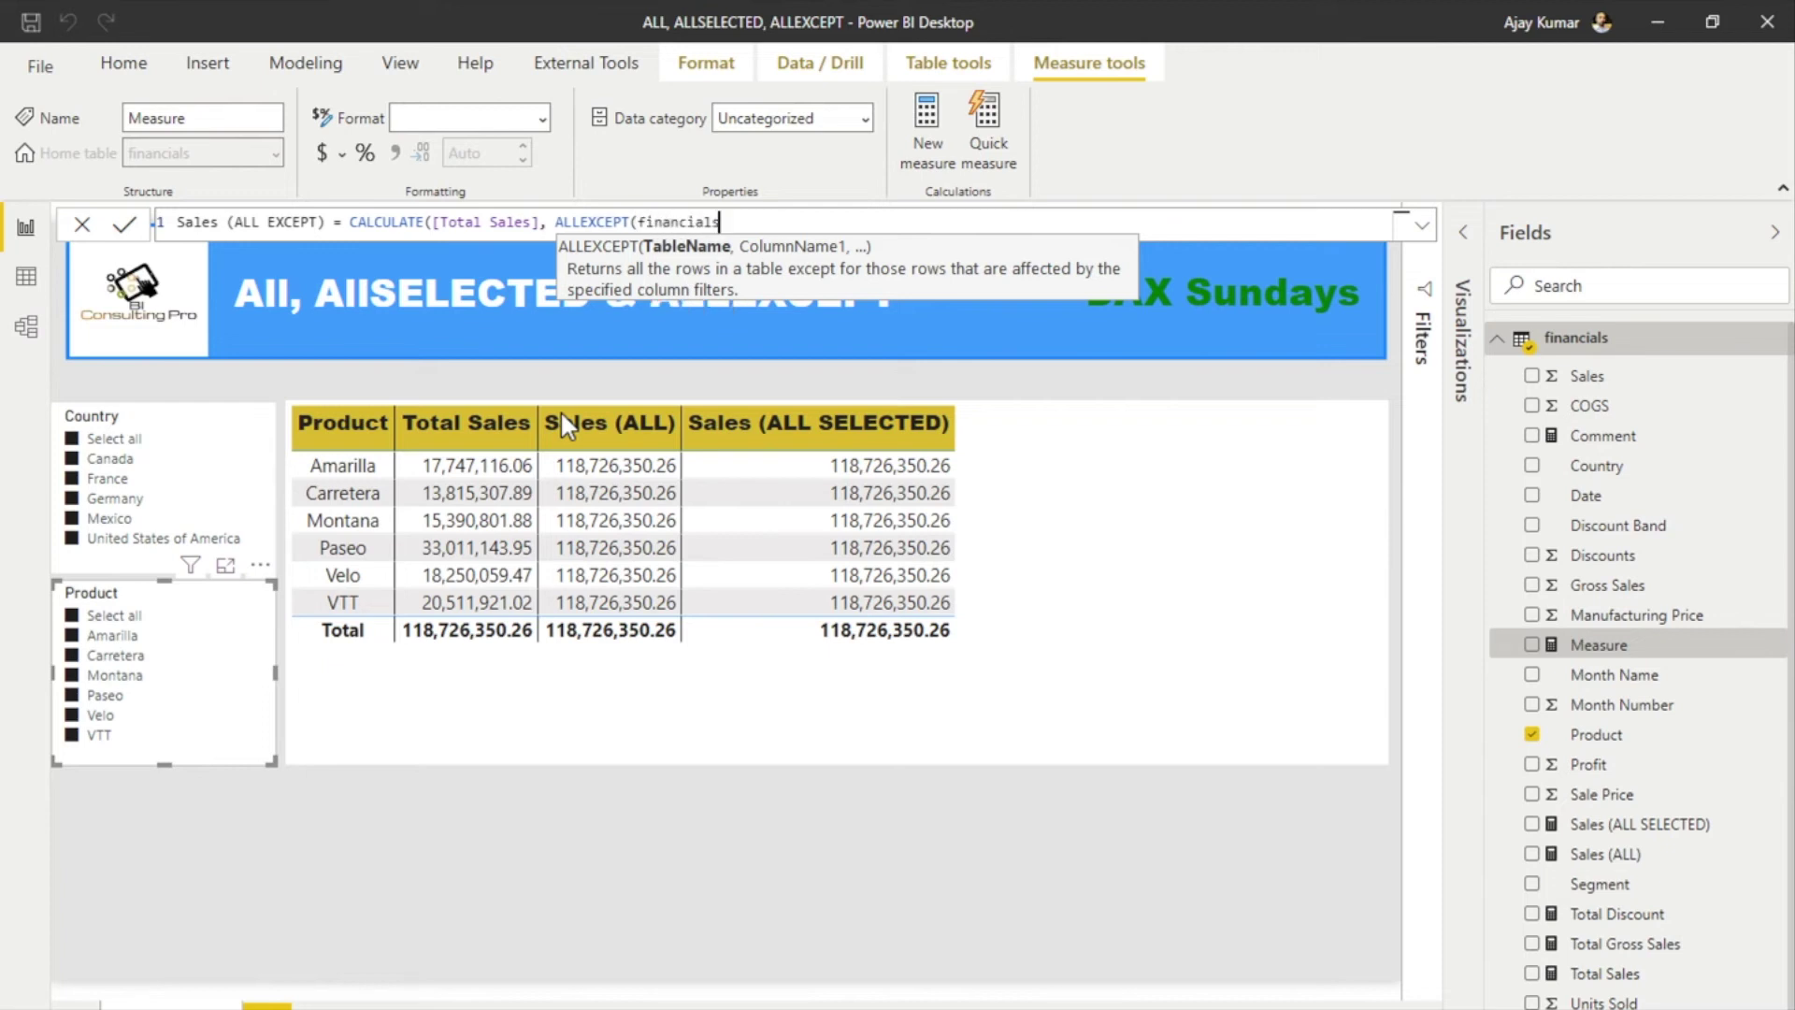
text(, )
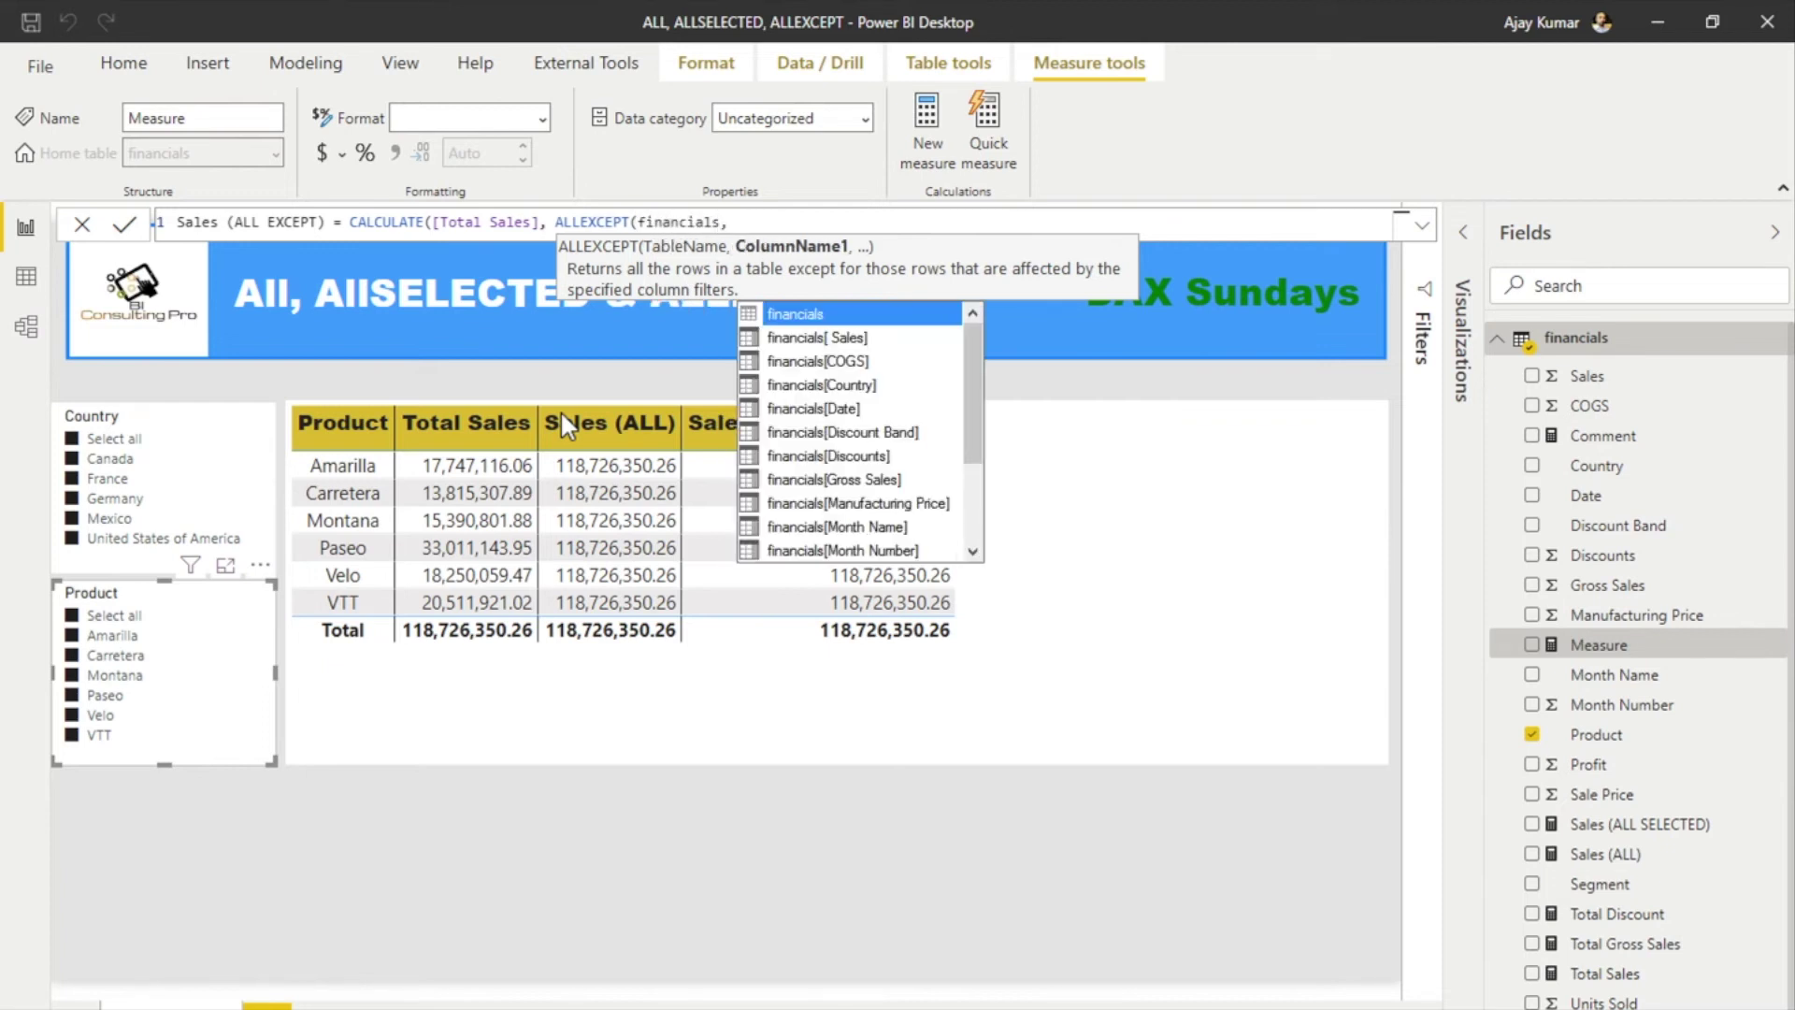
text(produ)
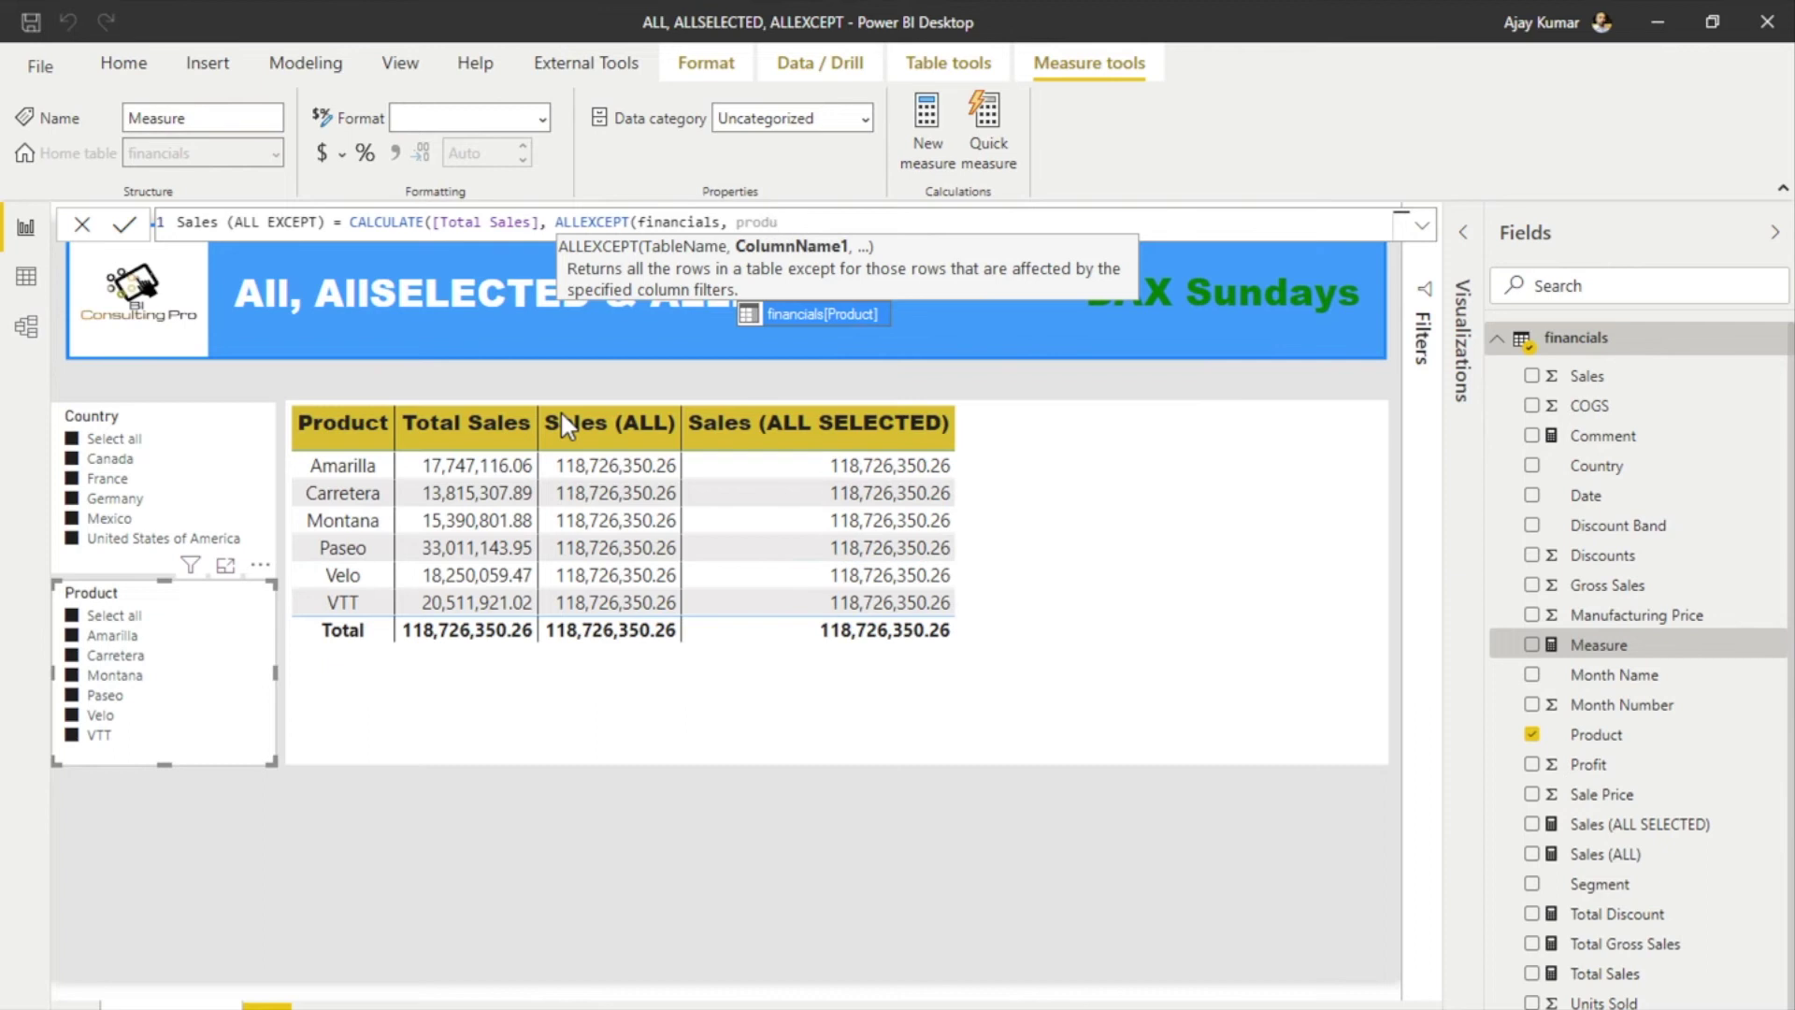
key(Tab)
key(Return)
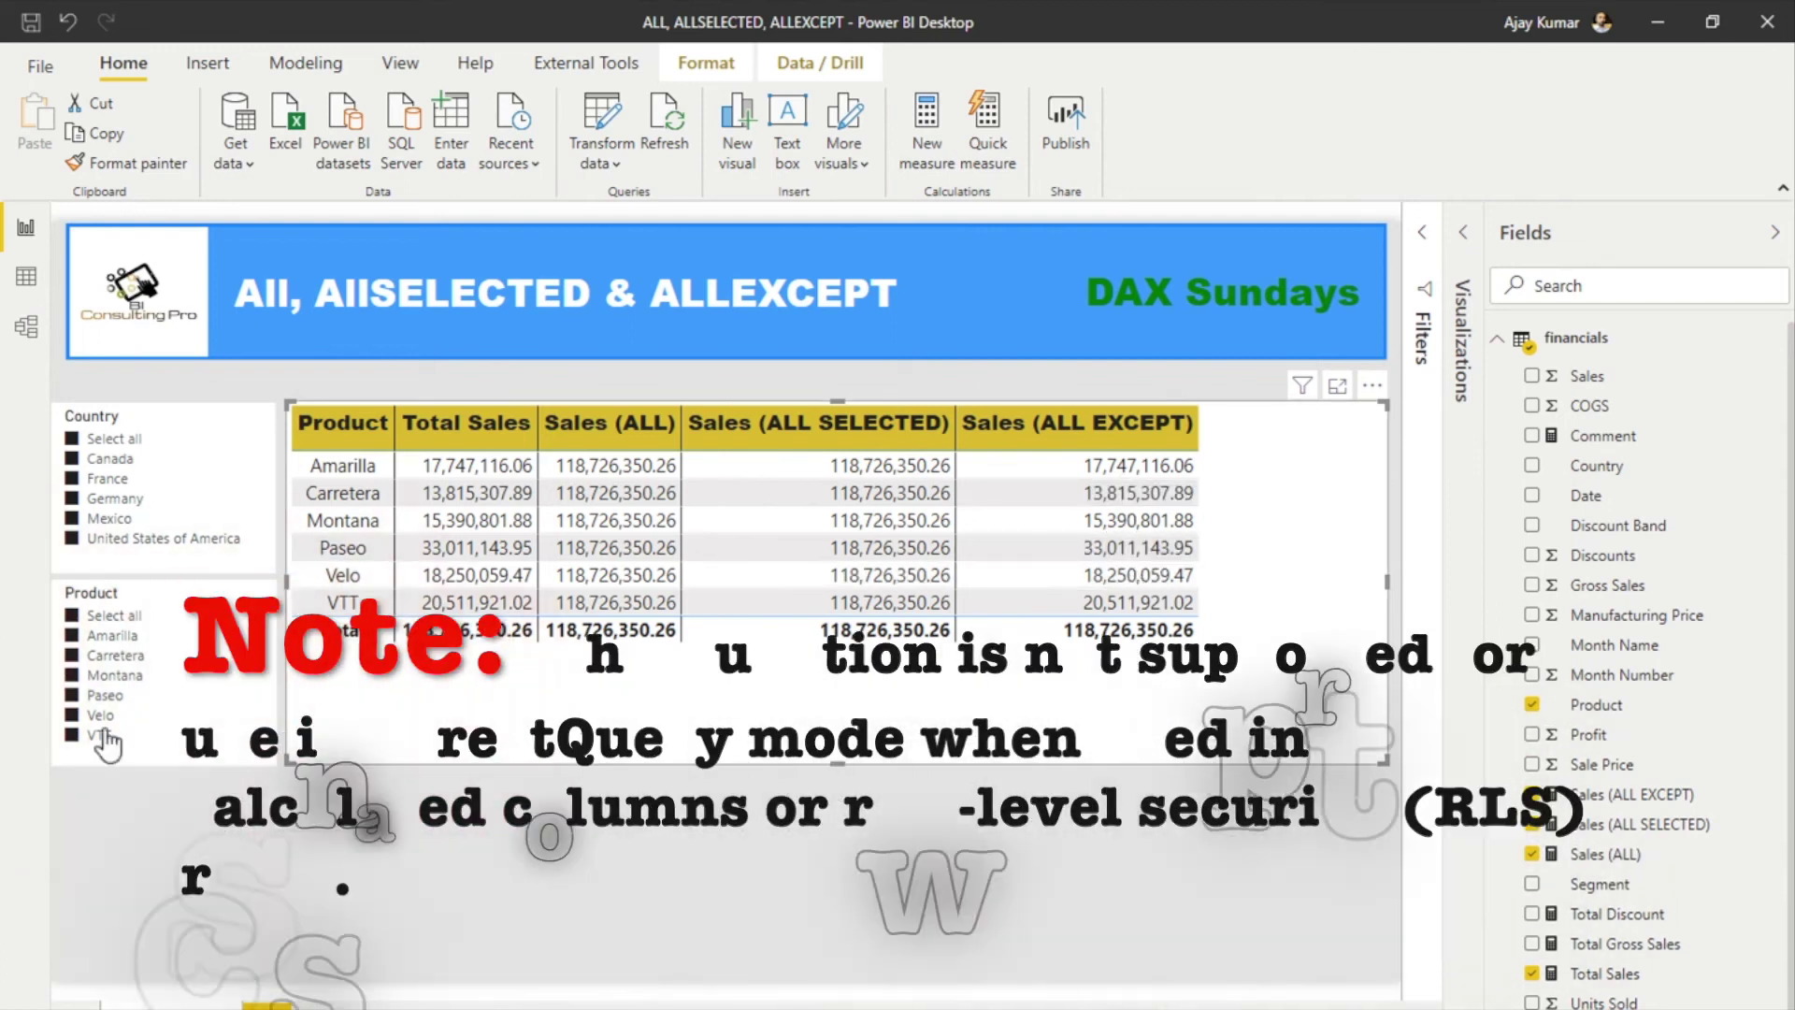
- Test the measures with the Country slicer by excluding Canada, clearing all countries, and filtering to Canada, France and Mexico one at a time
click(72, 460)
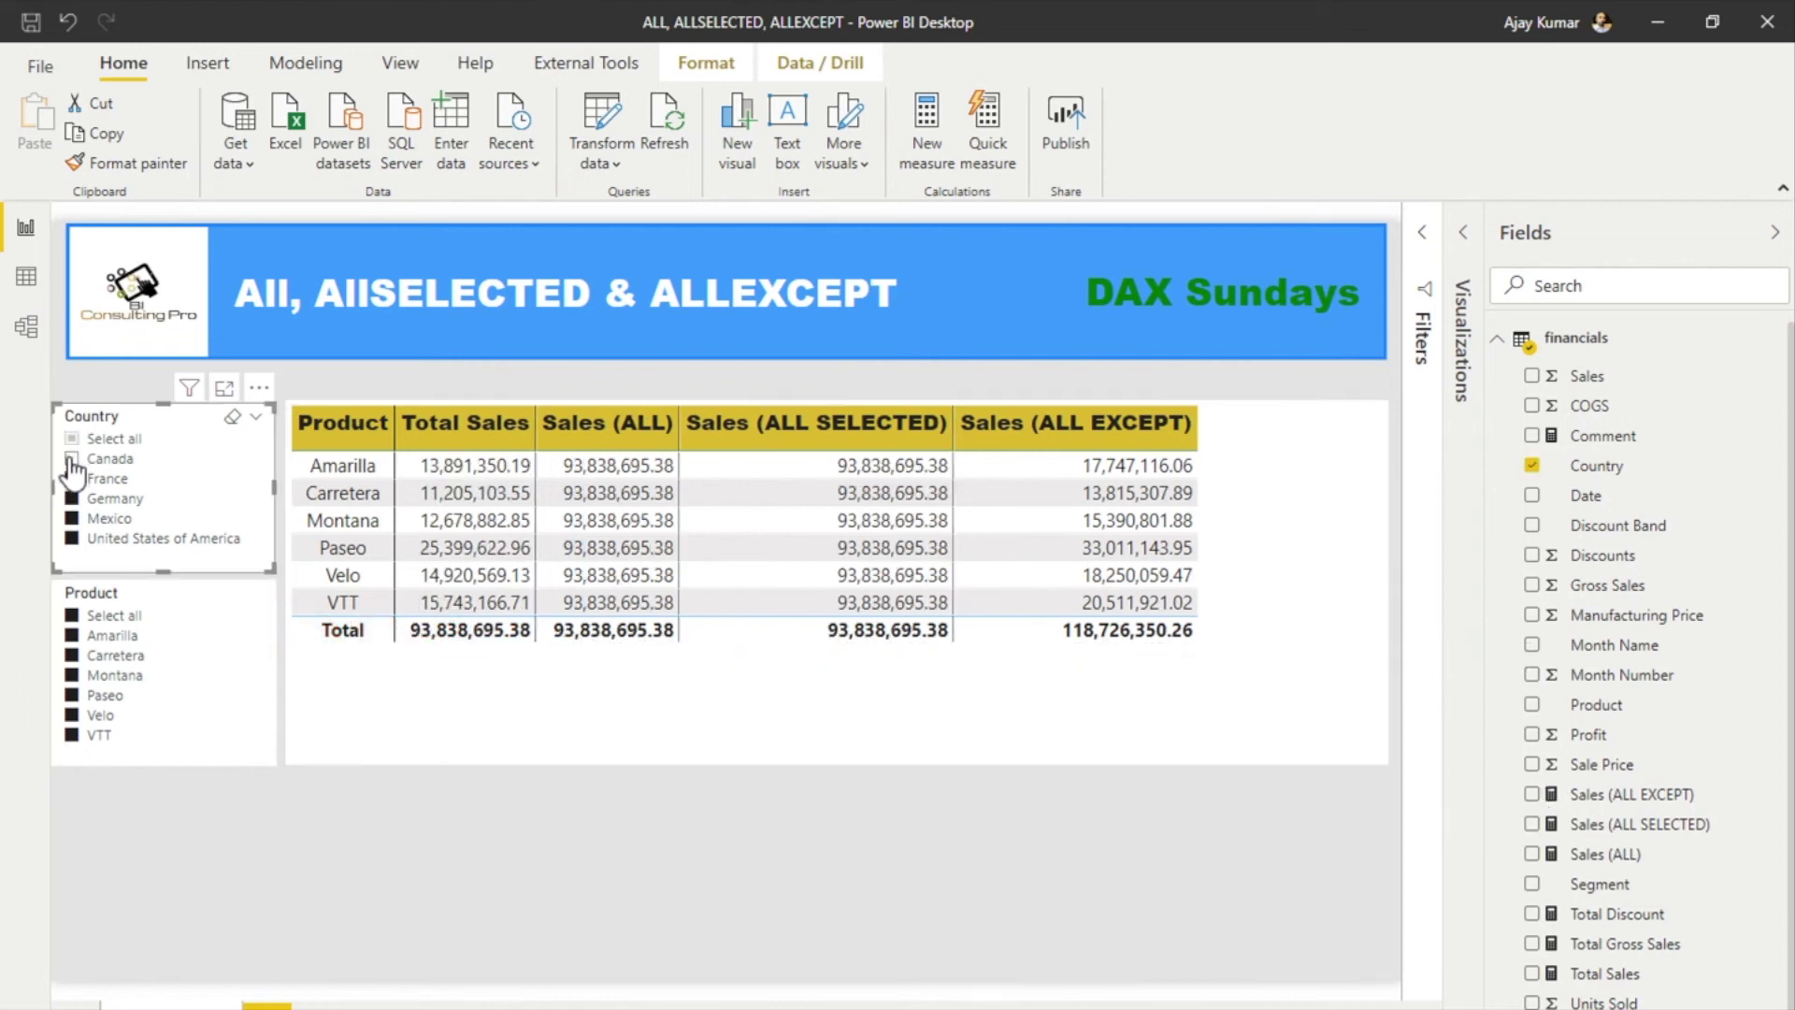
click(72, 439)
click(72, 438)
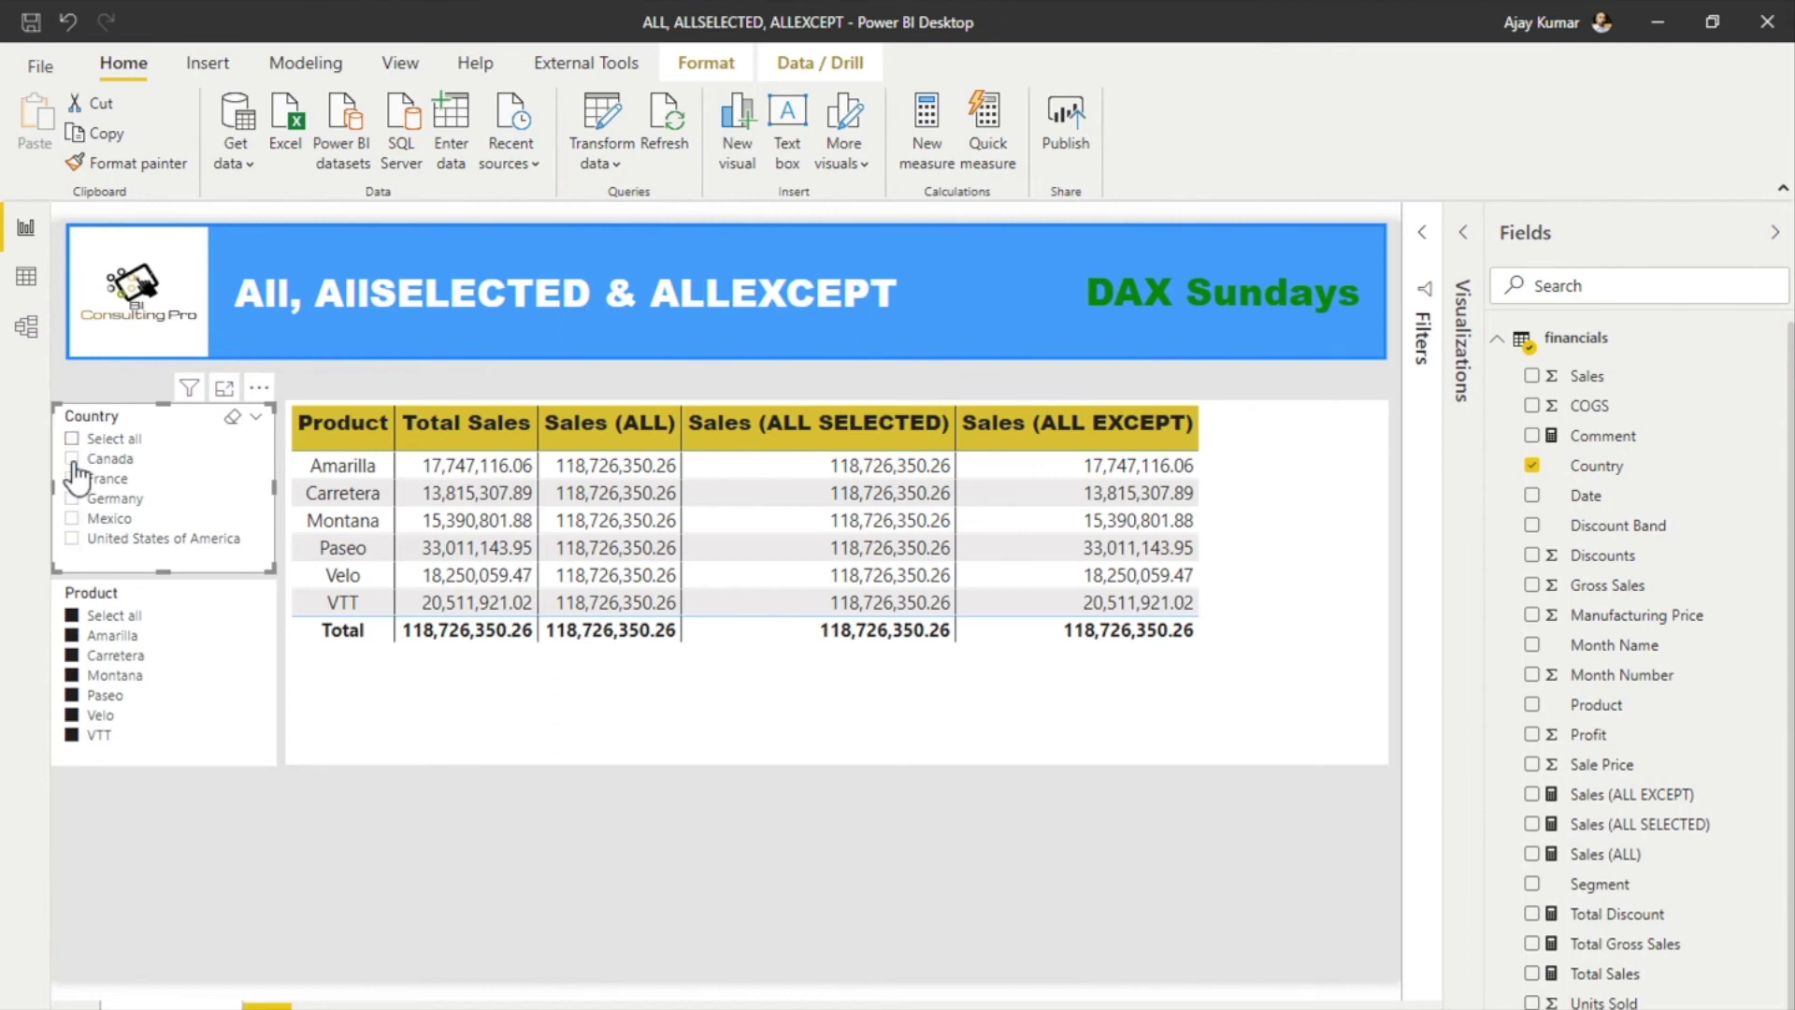
click(72, 459)
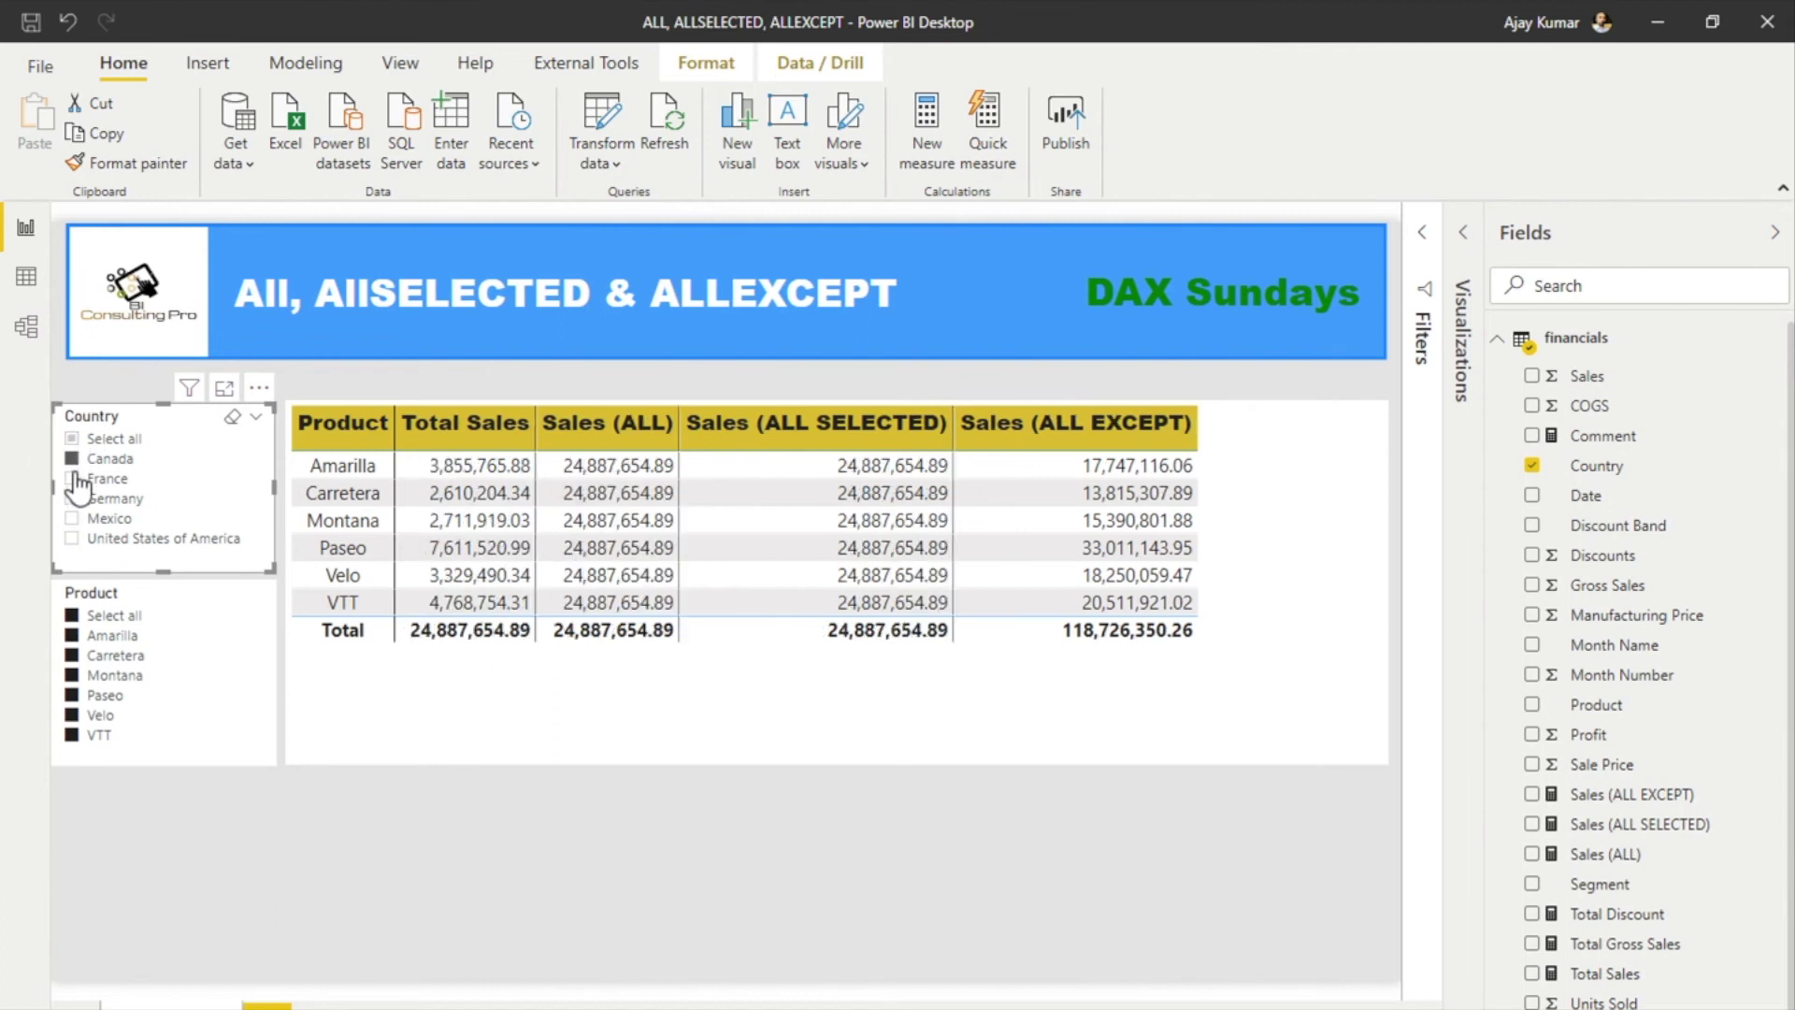
click(73, 479)
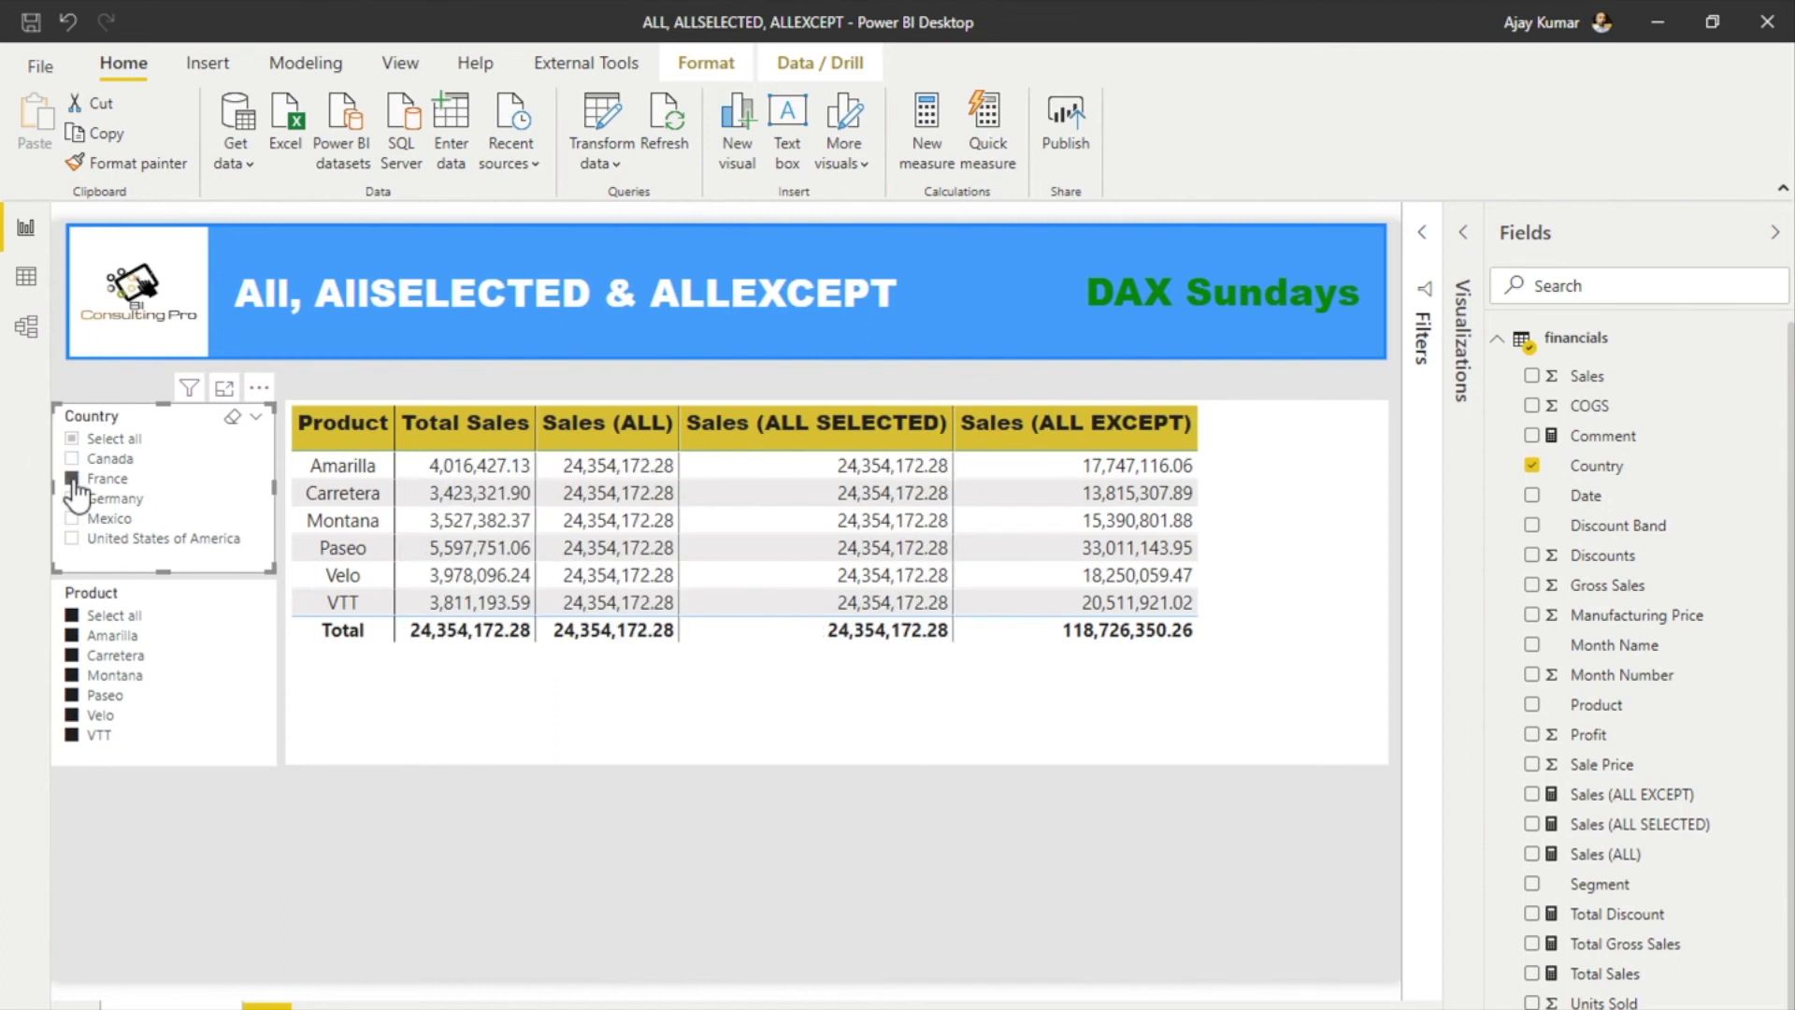
click(72, 518)
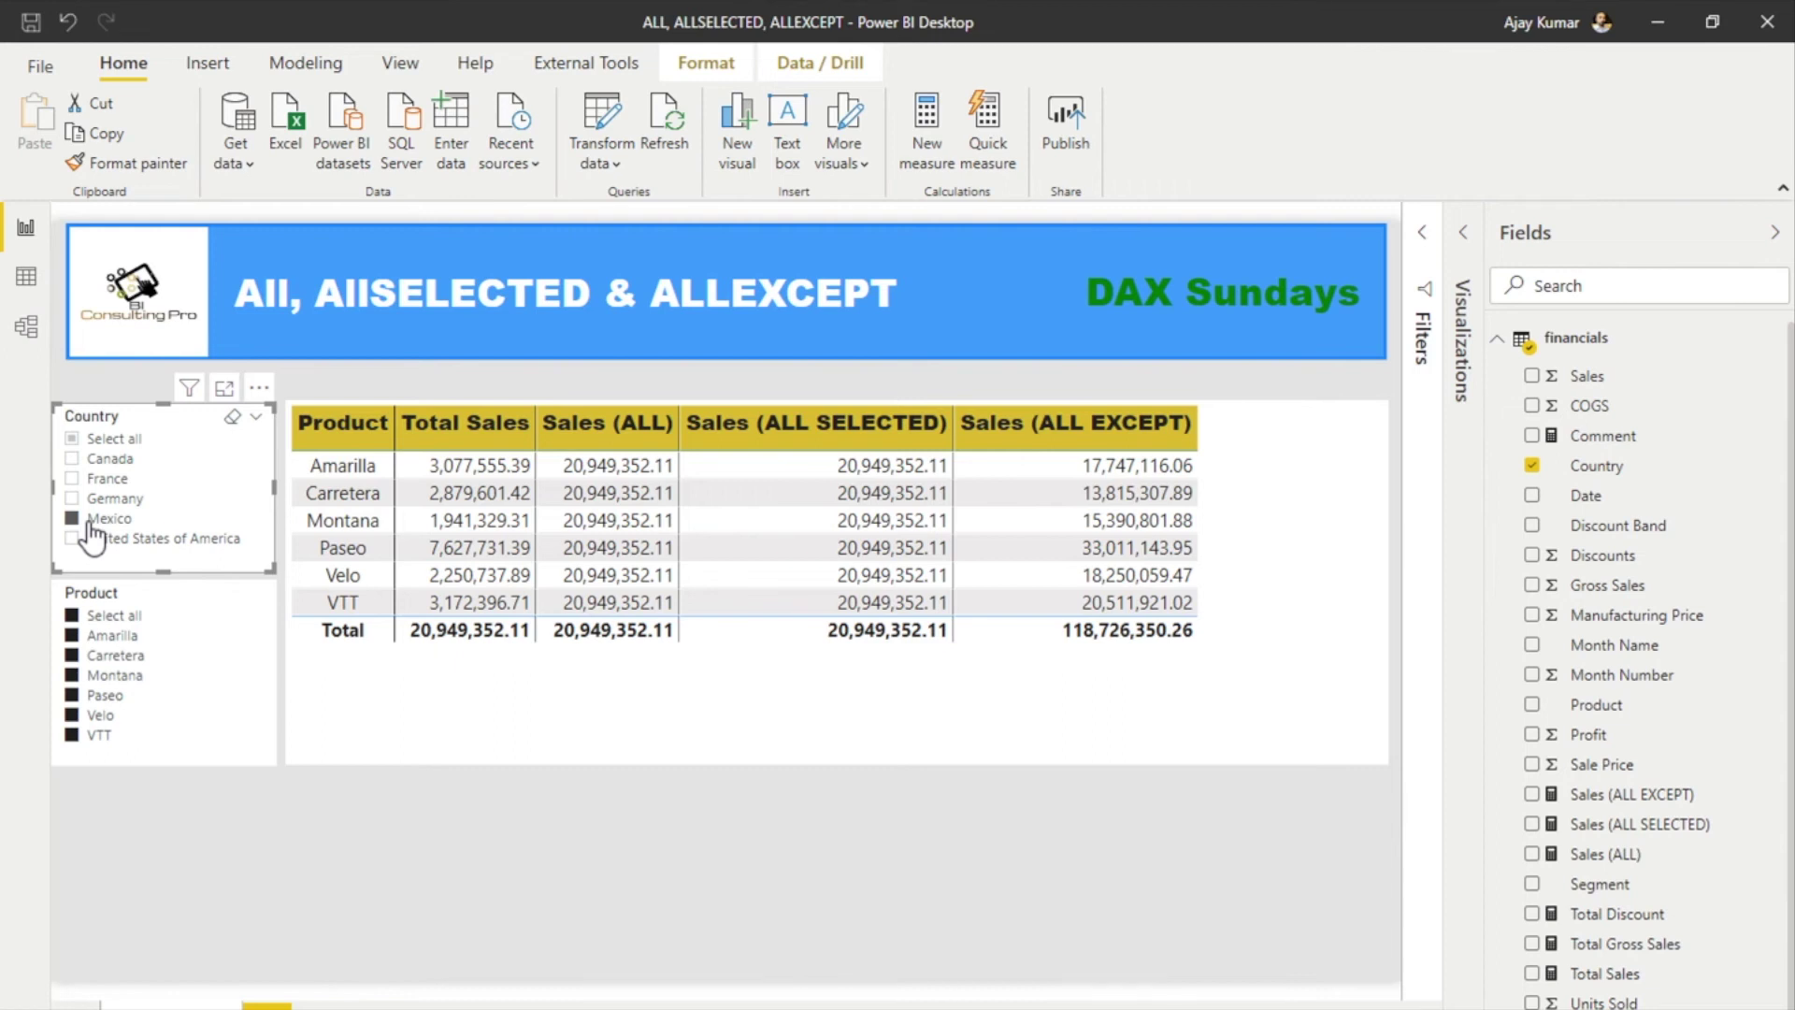
- Clear the Product slicer and compare the measures for Carretera and Paseo in turn
click(105, 617)
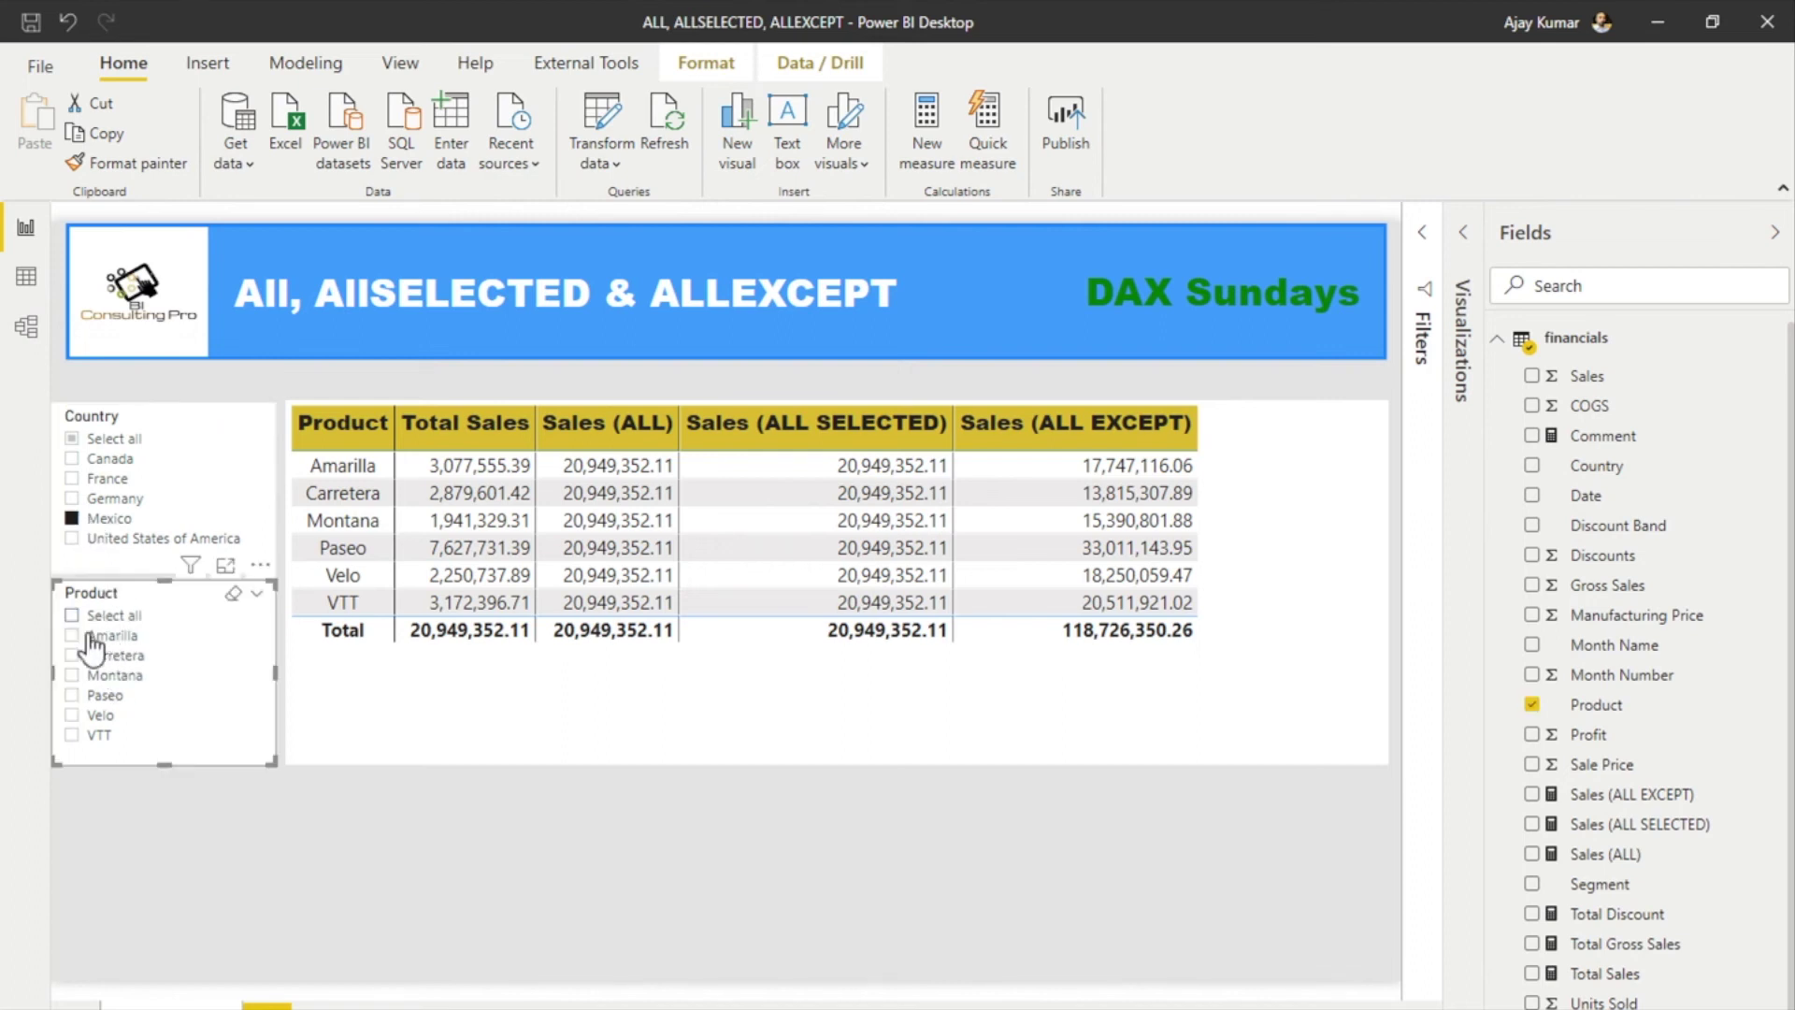
click(73, 656)
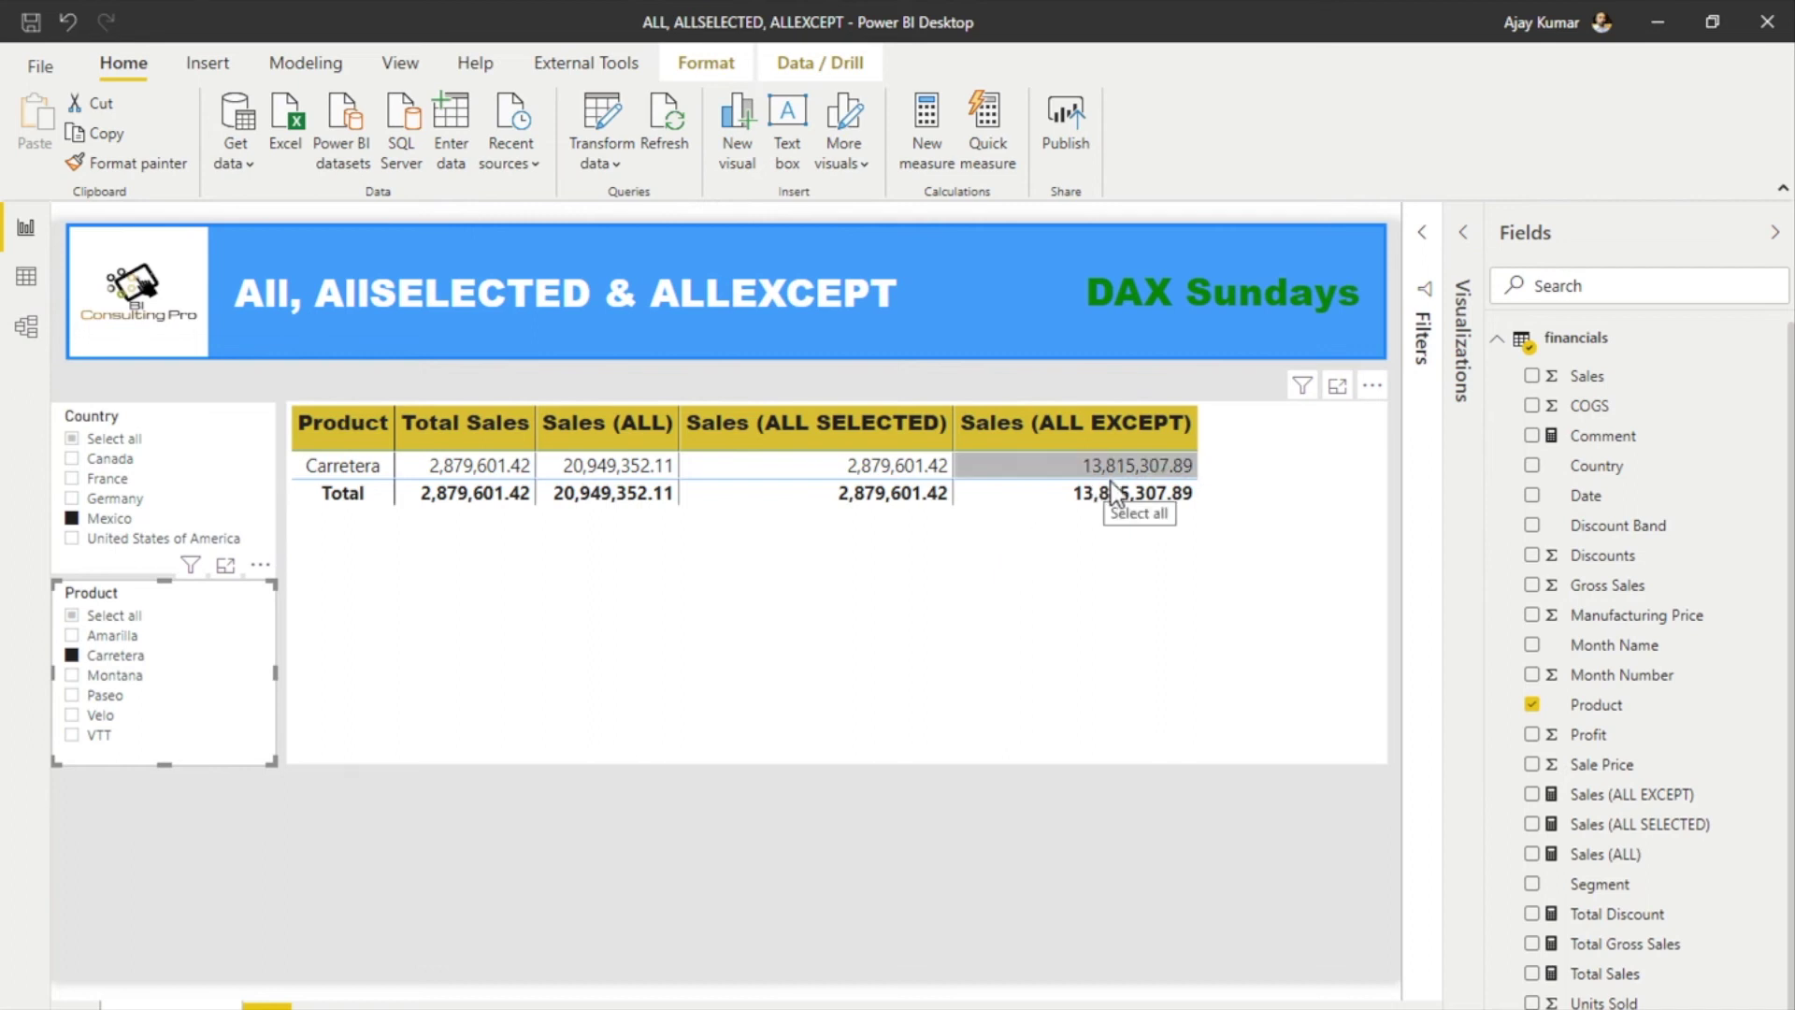
click(91, 698)
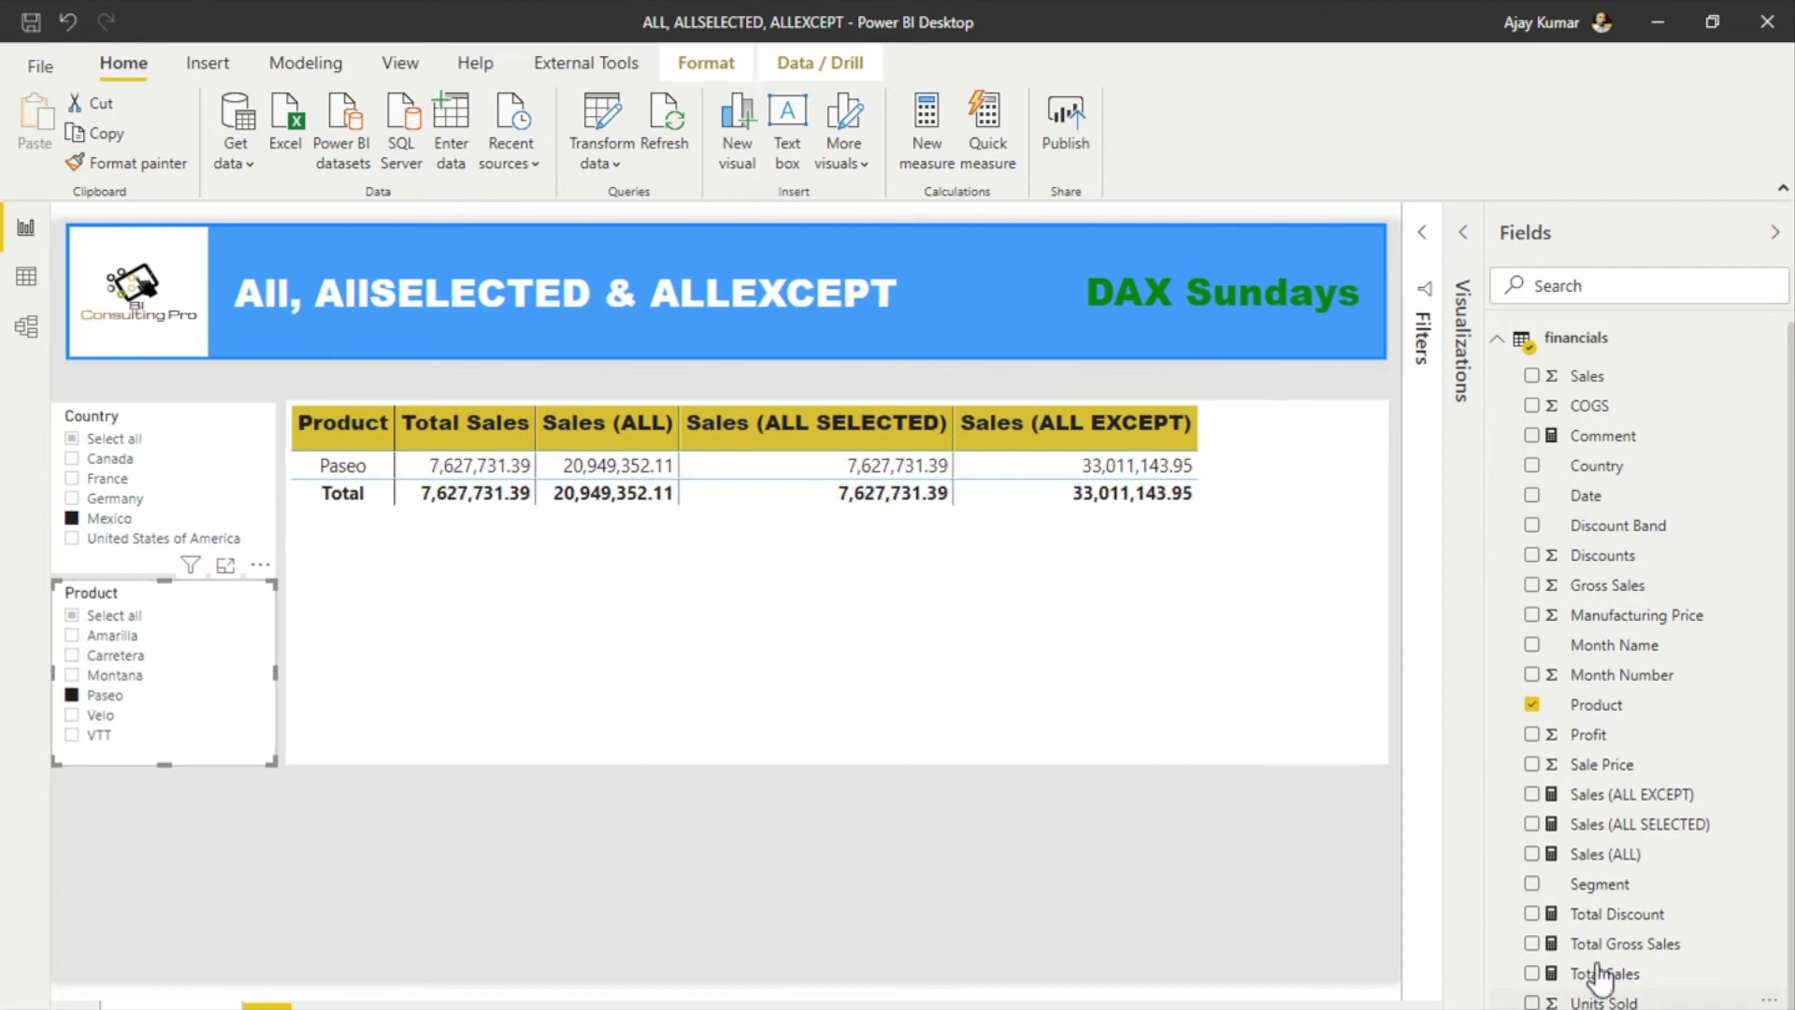
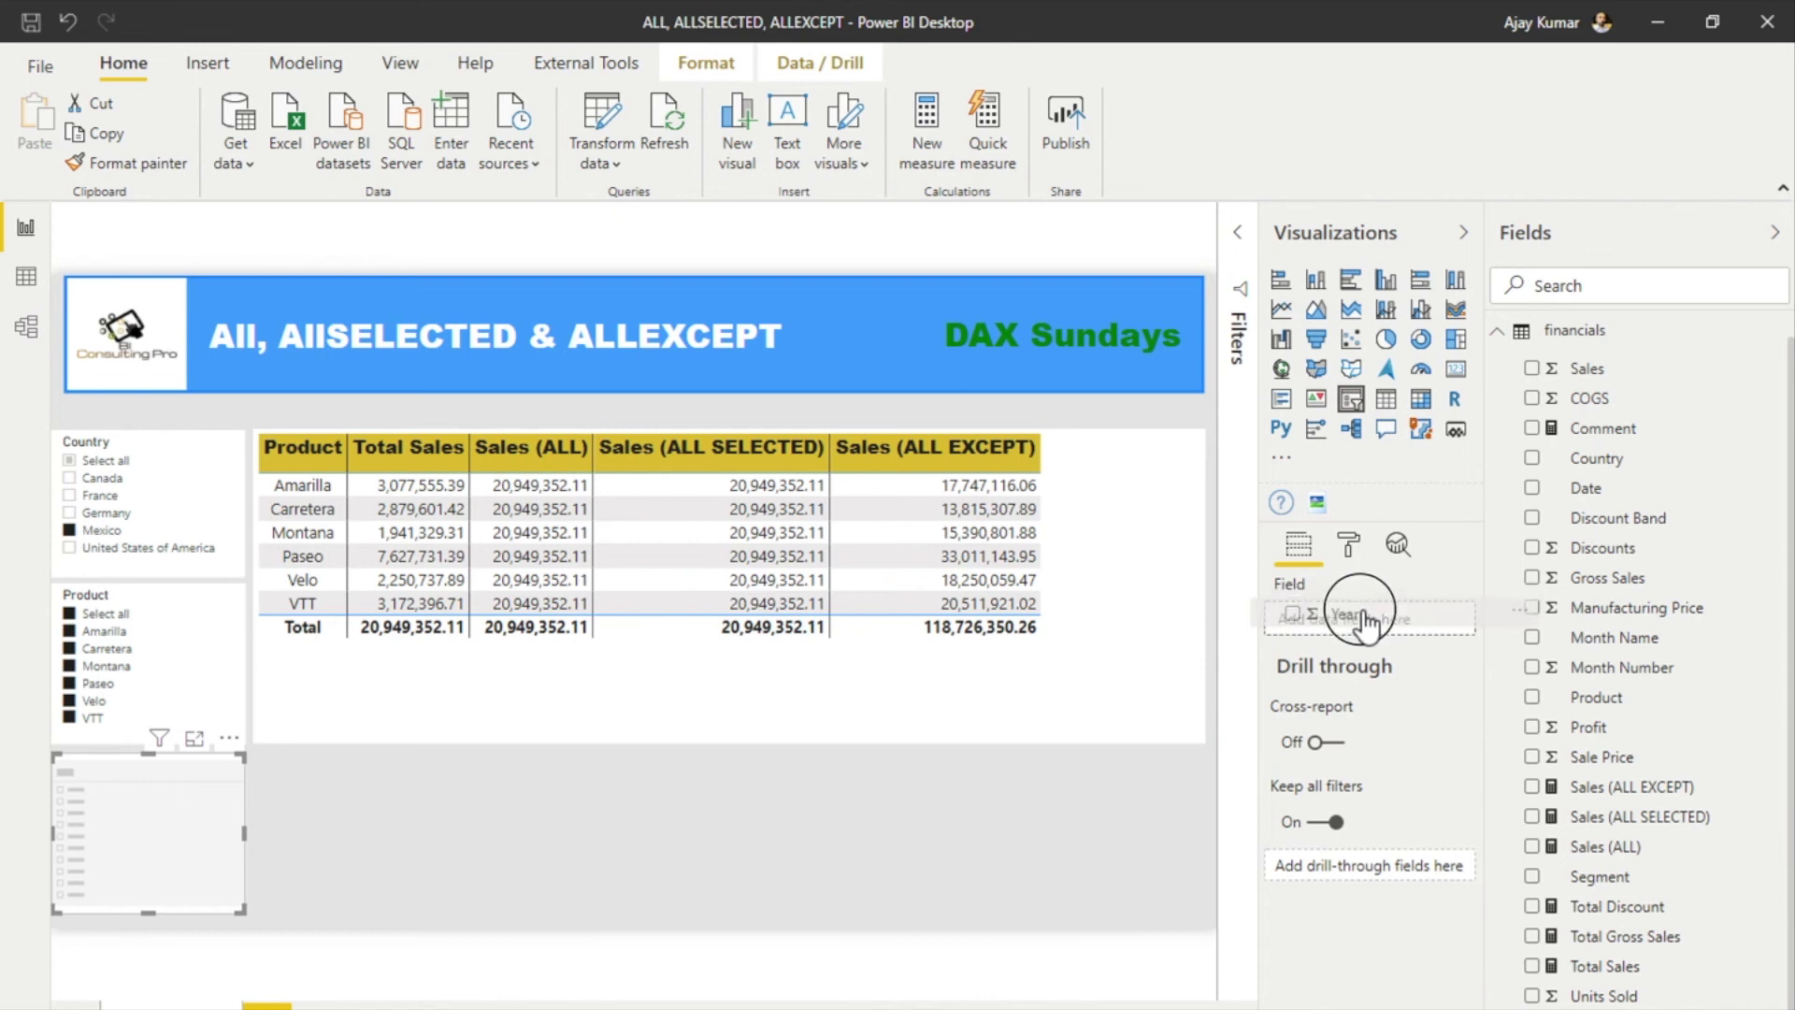
- Change the ALLEXCEPT column in the Sales (ALL EXCEPT) measure to financials[Year], and select all countries in the Country slicer
click(1643, 795)
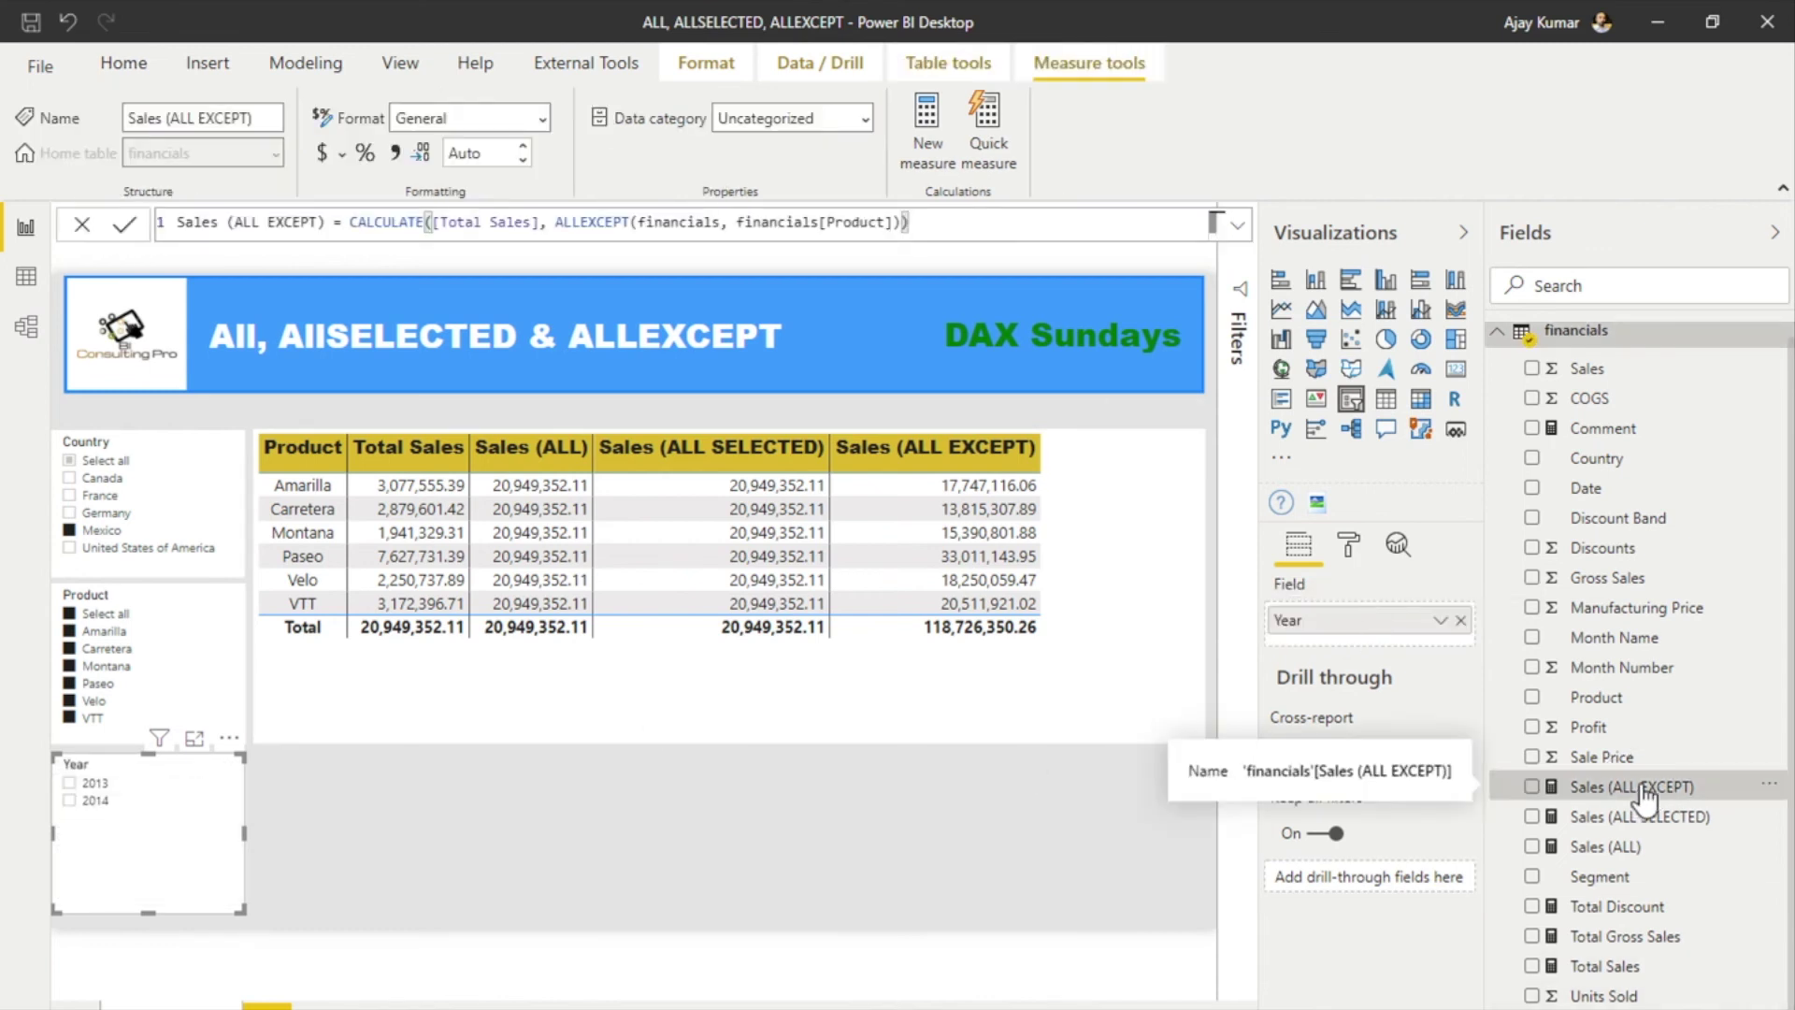
click(823, 222)
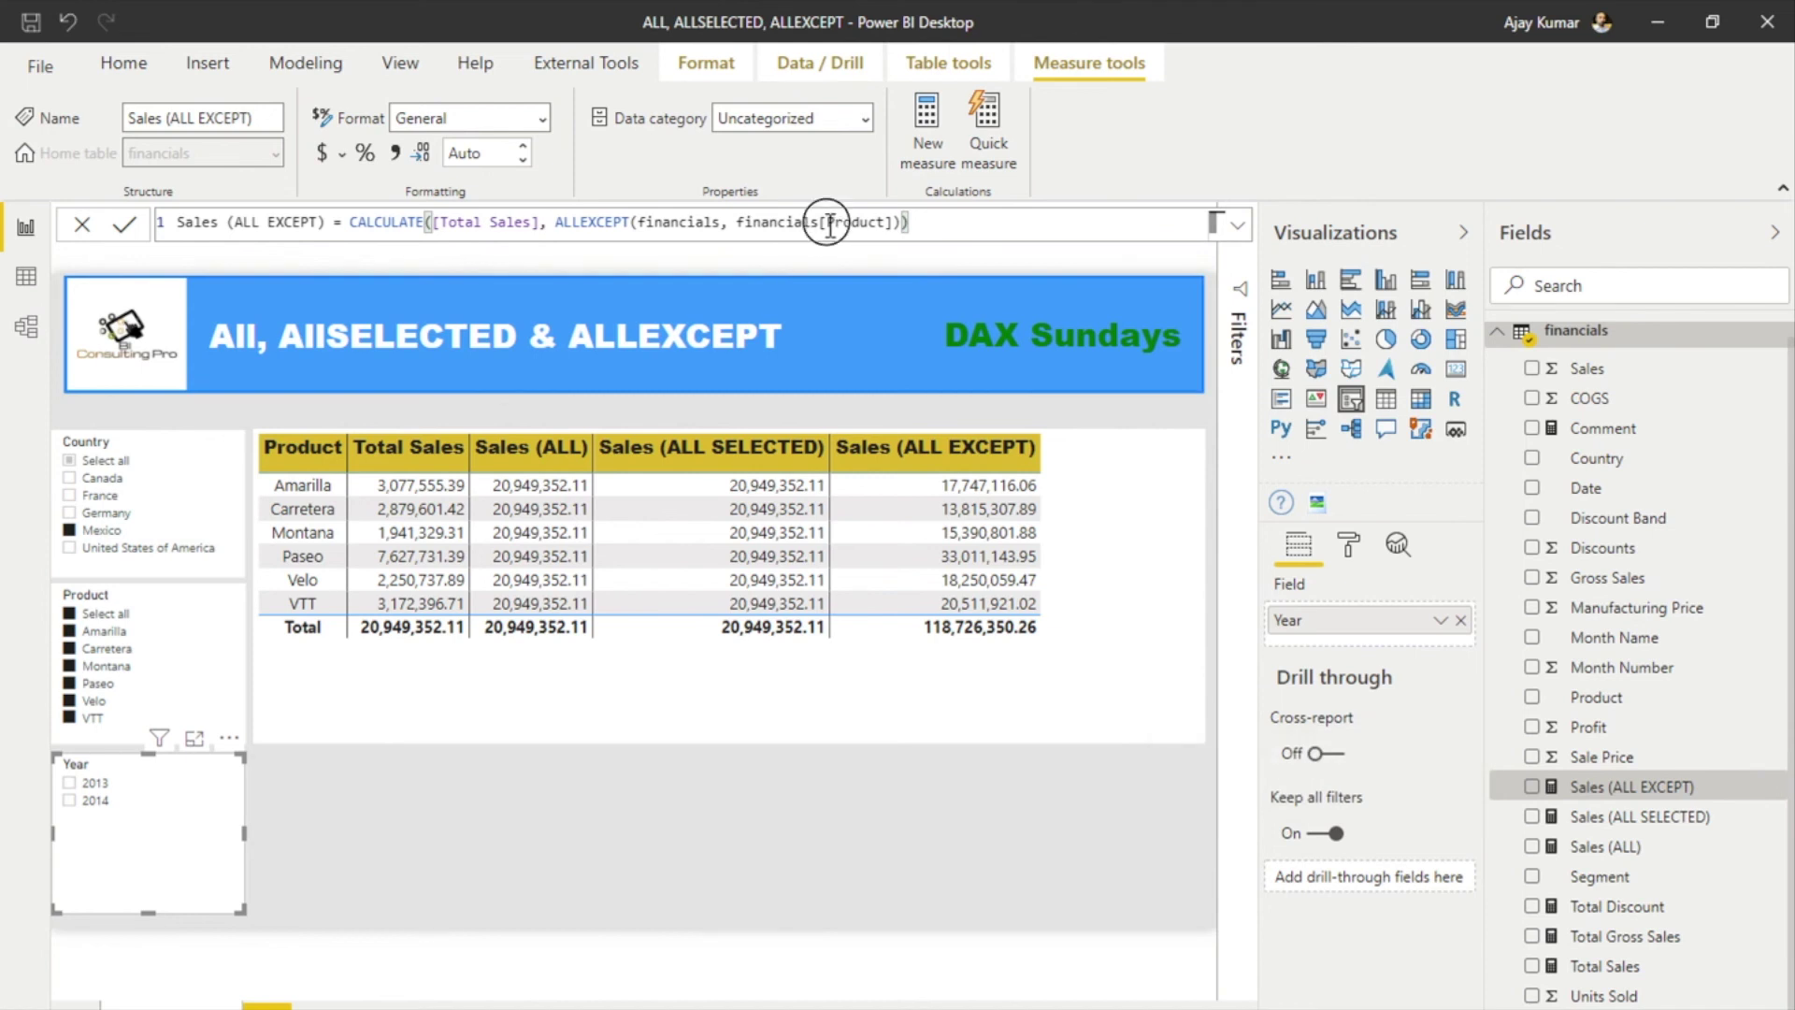
drag(861, 225, 885, 224)
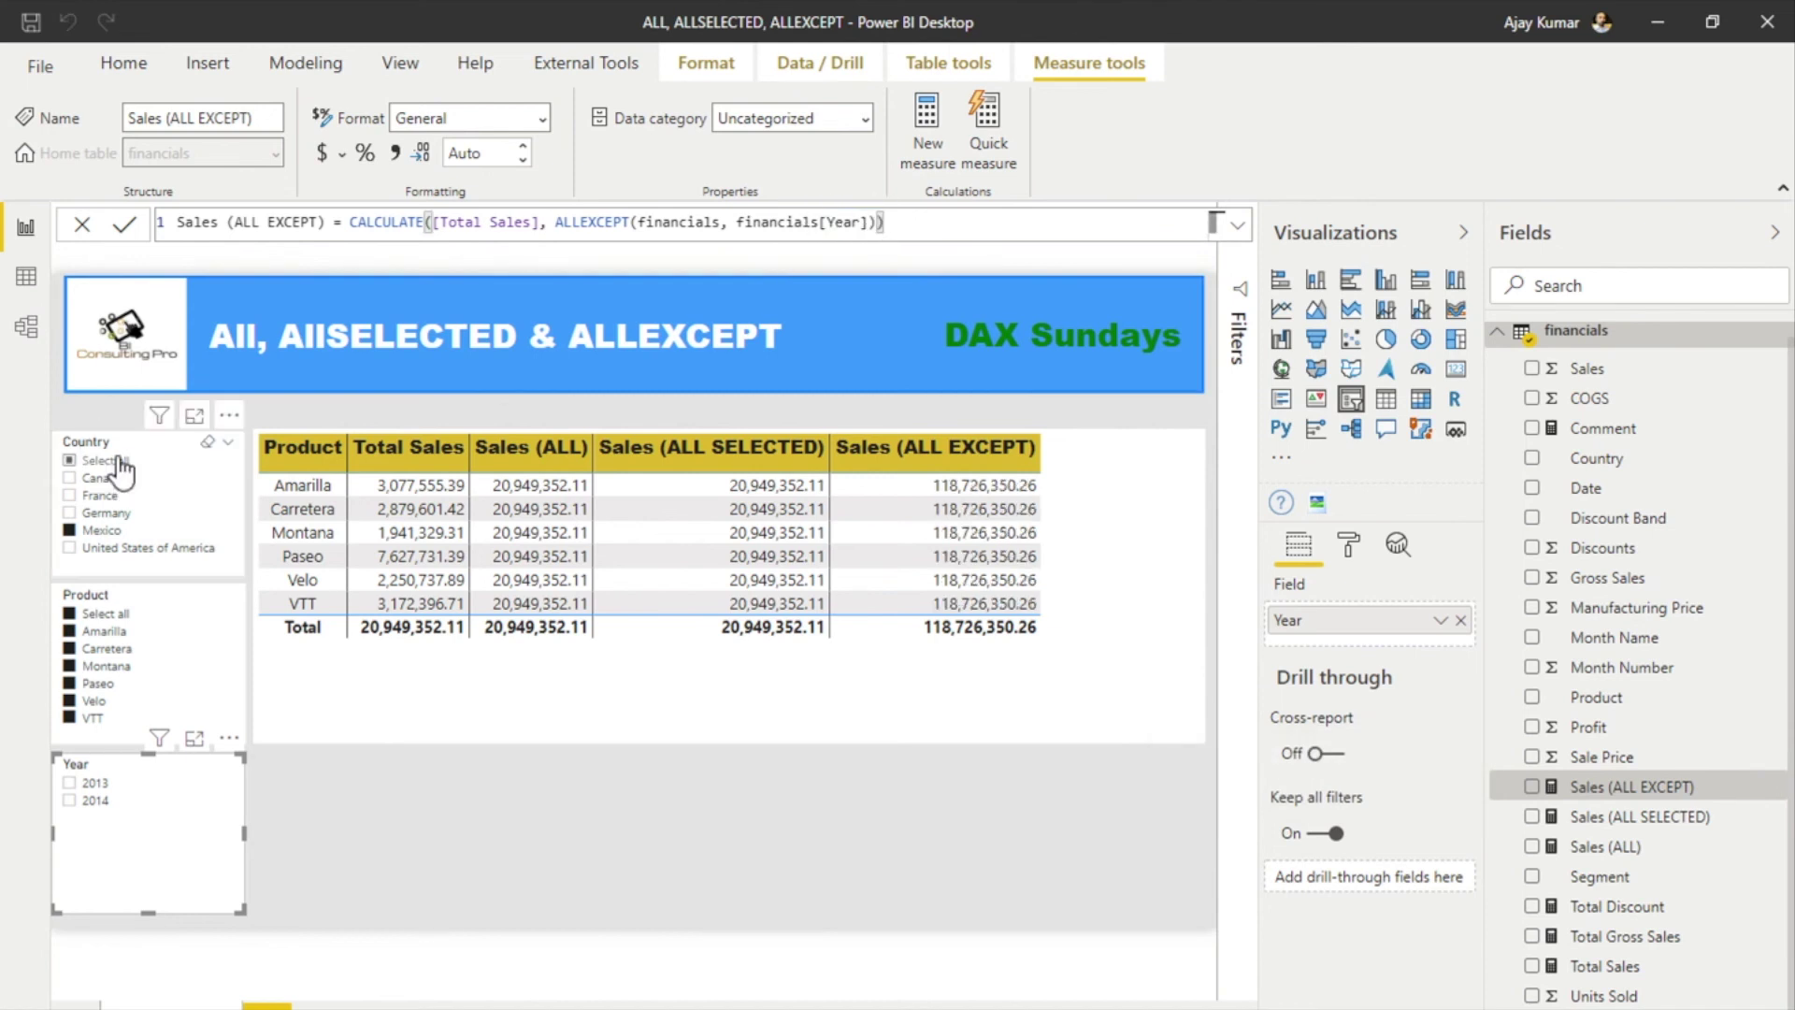
click(70, 460)
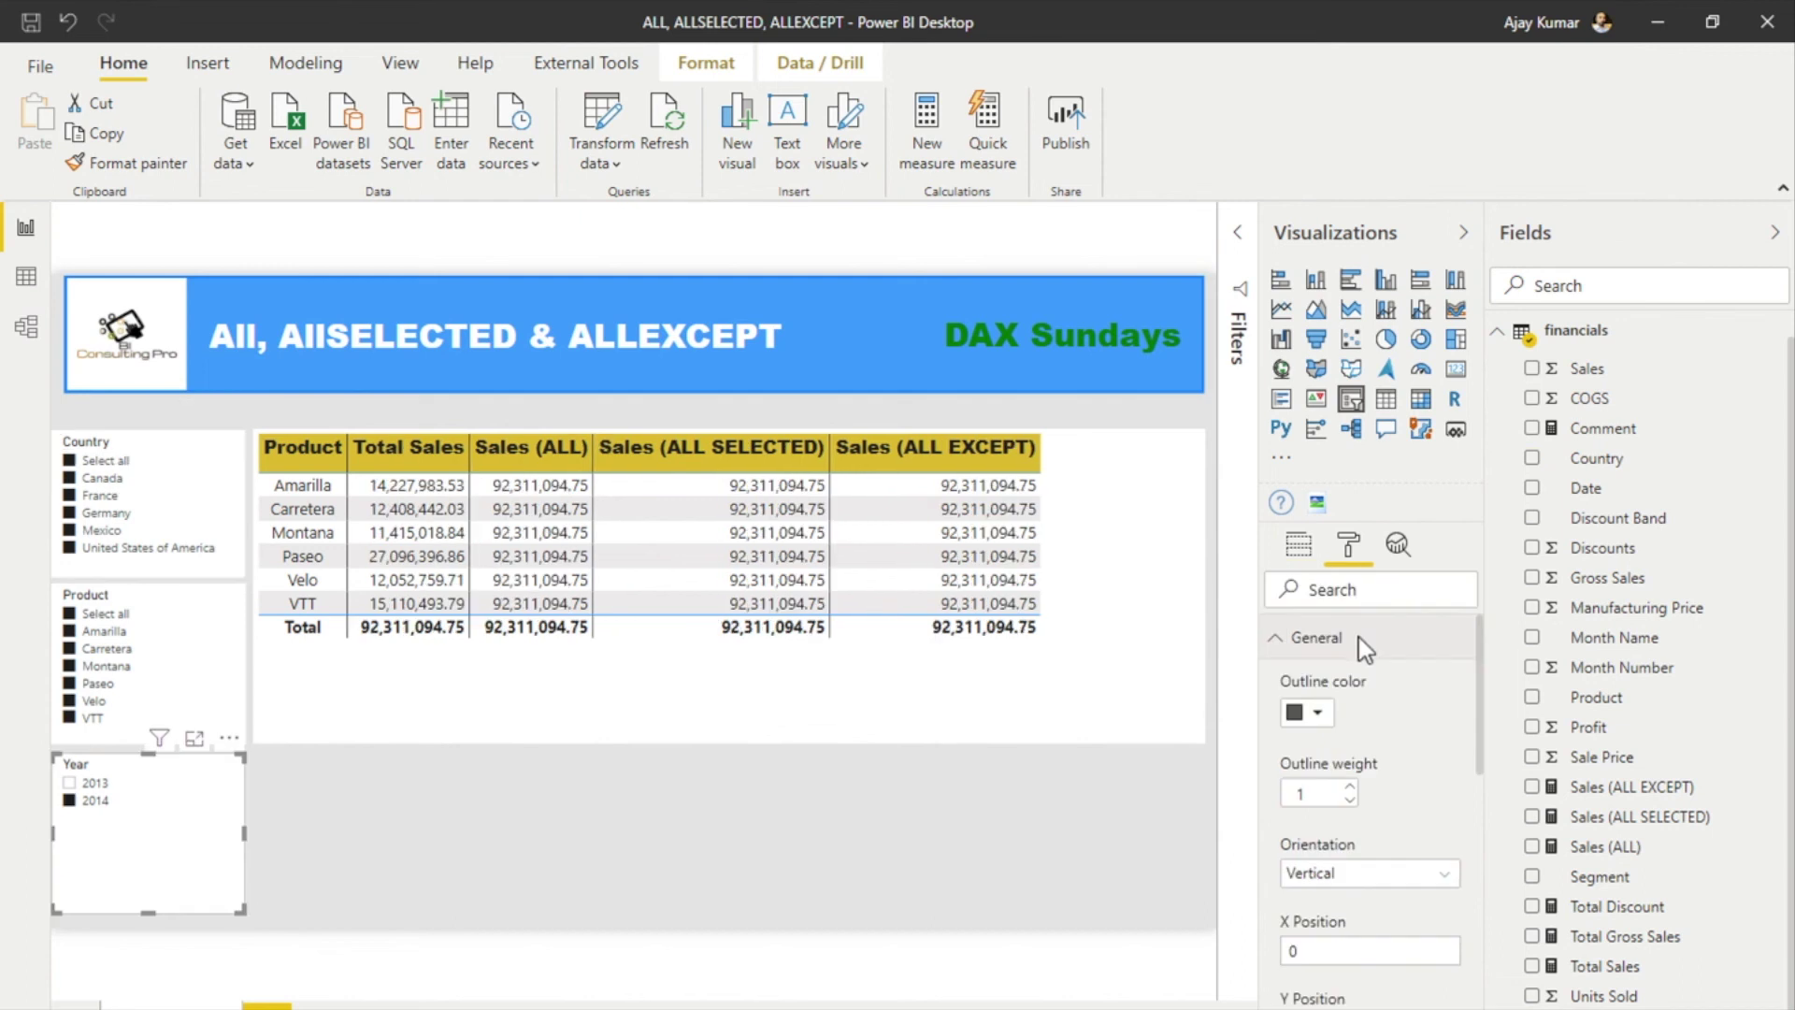
- Enable the "Select all" option in the Year slicer's selection controls
click(1359, 637)
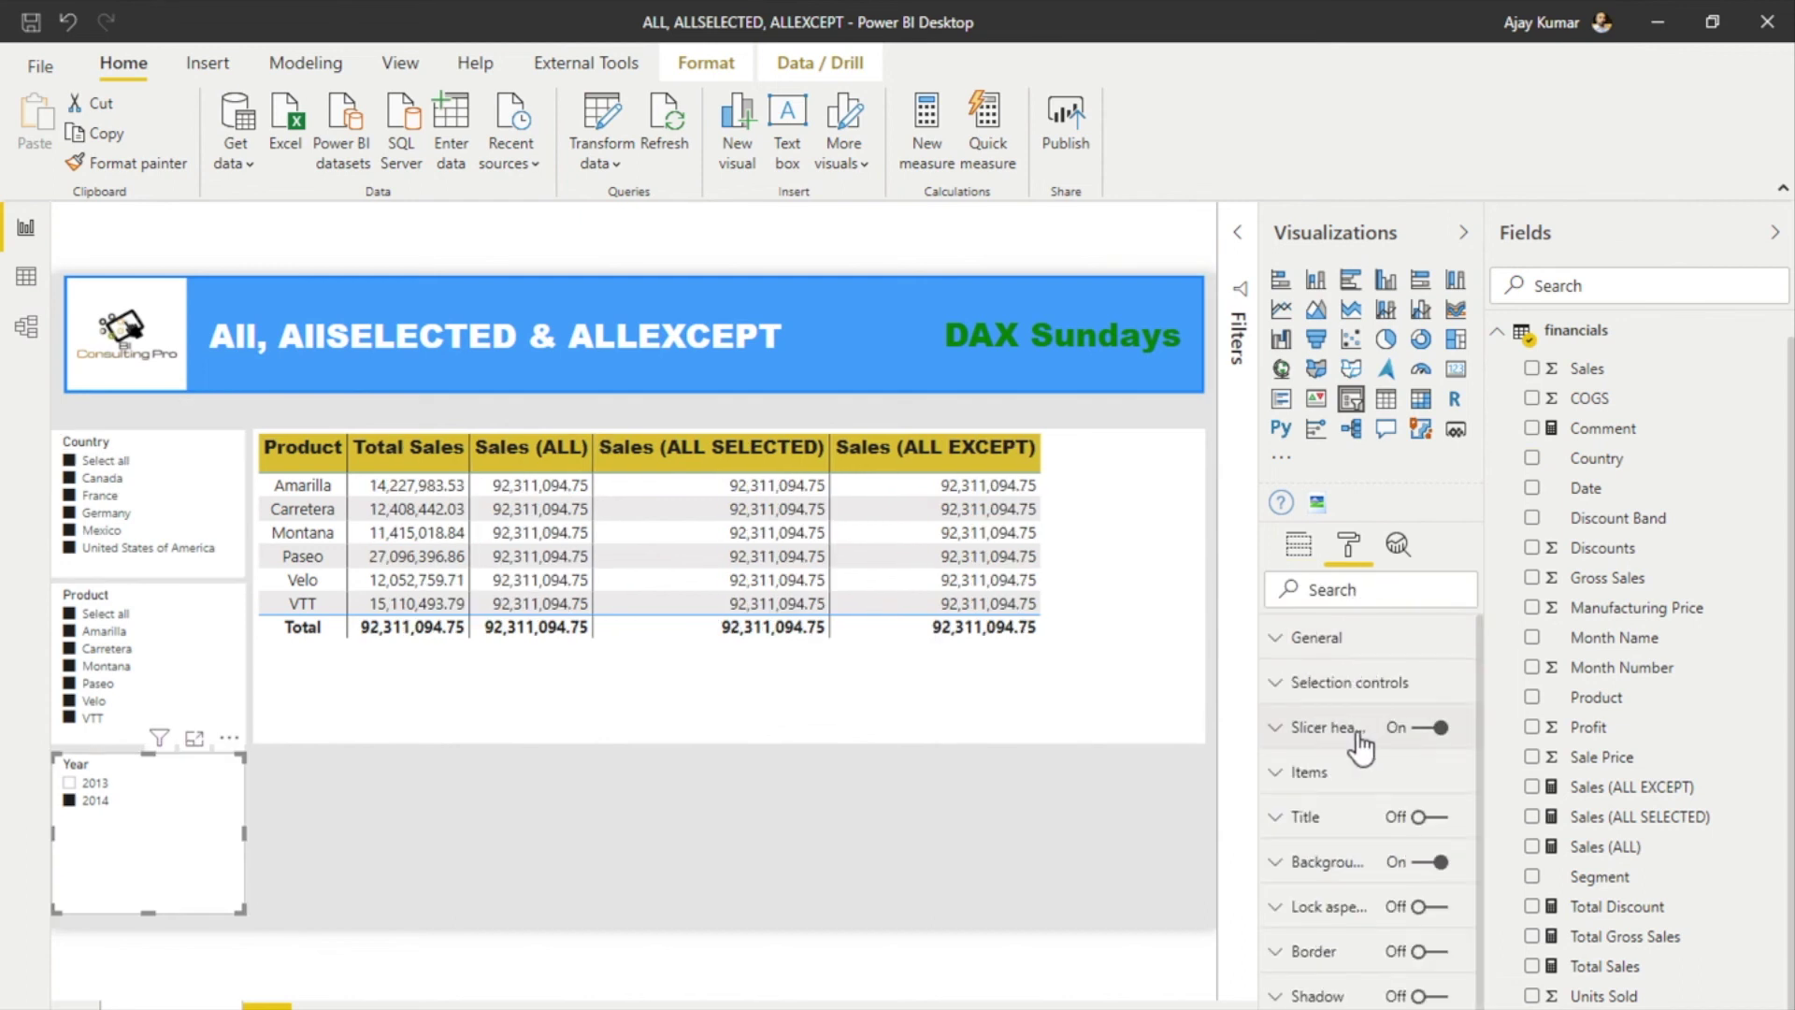
click(1444, 823)
click(1349, 681)
click(1339, 941)
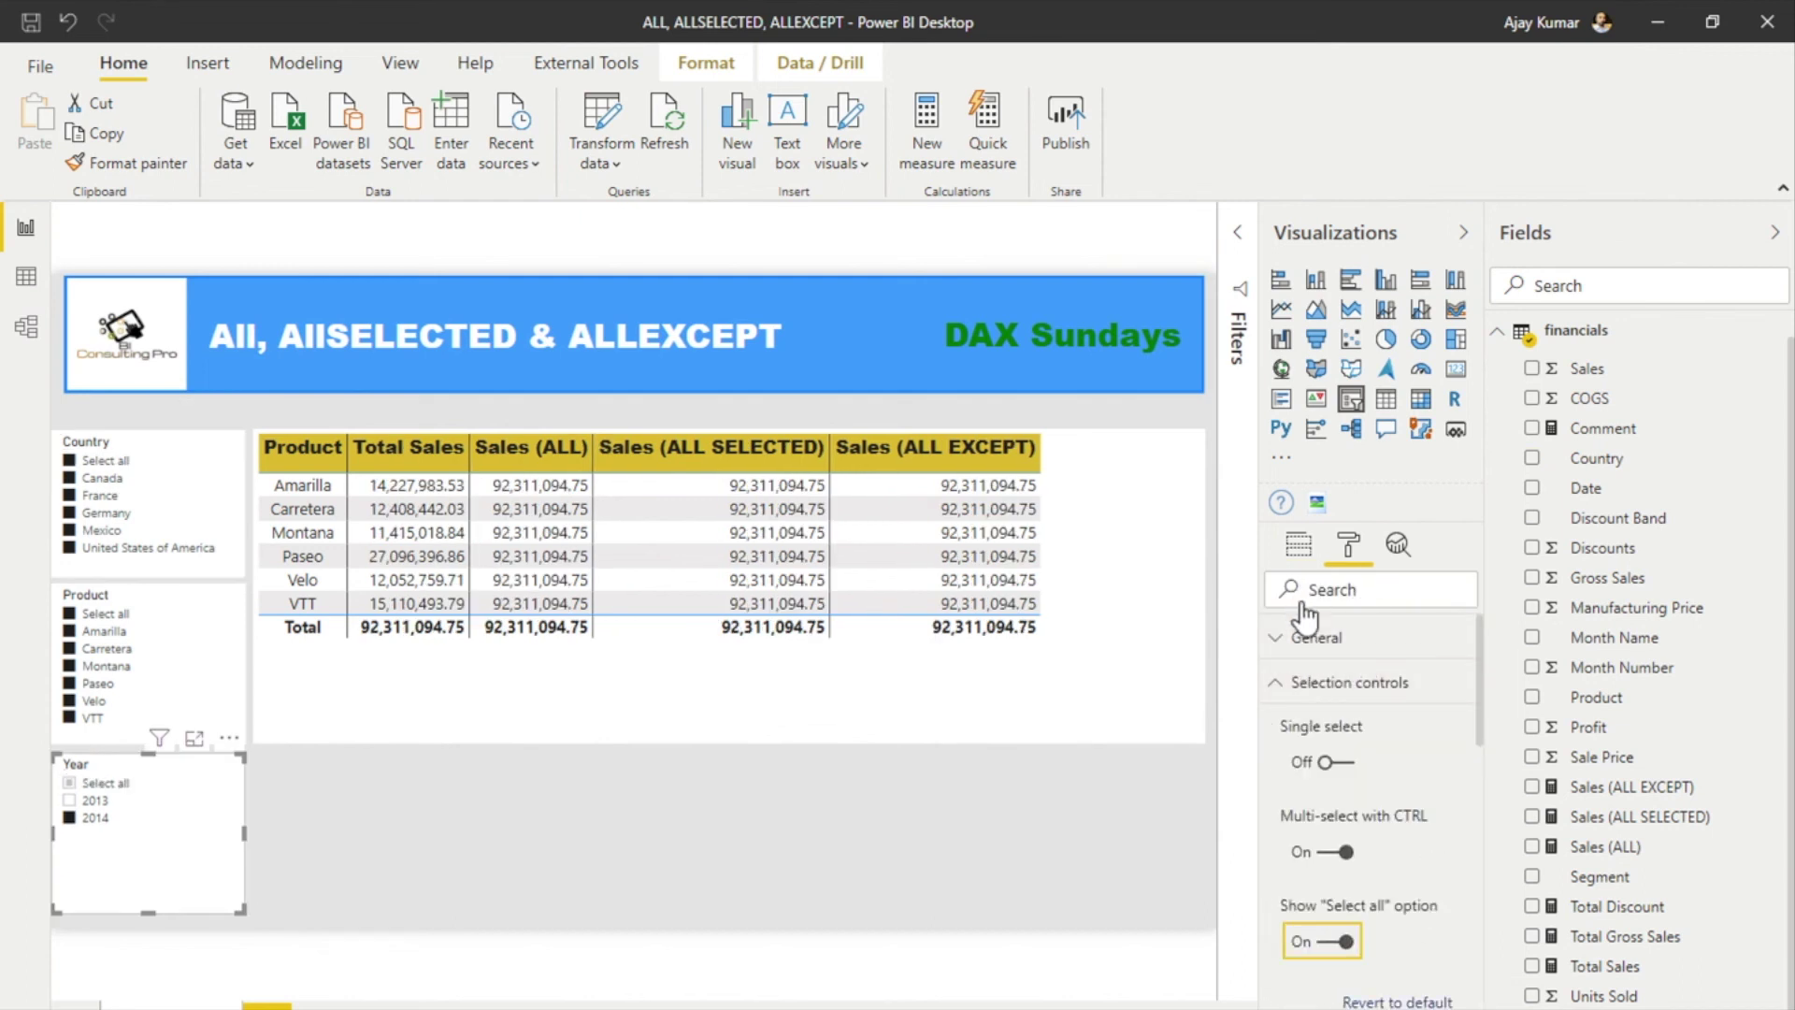
click(1300, 691)
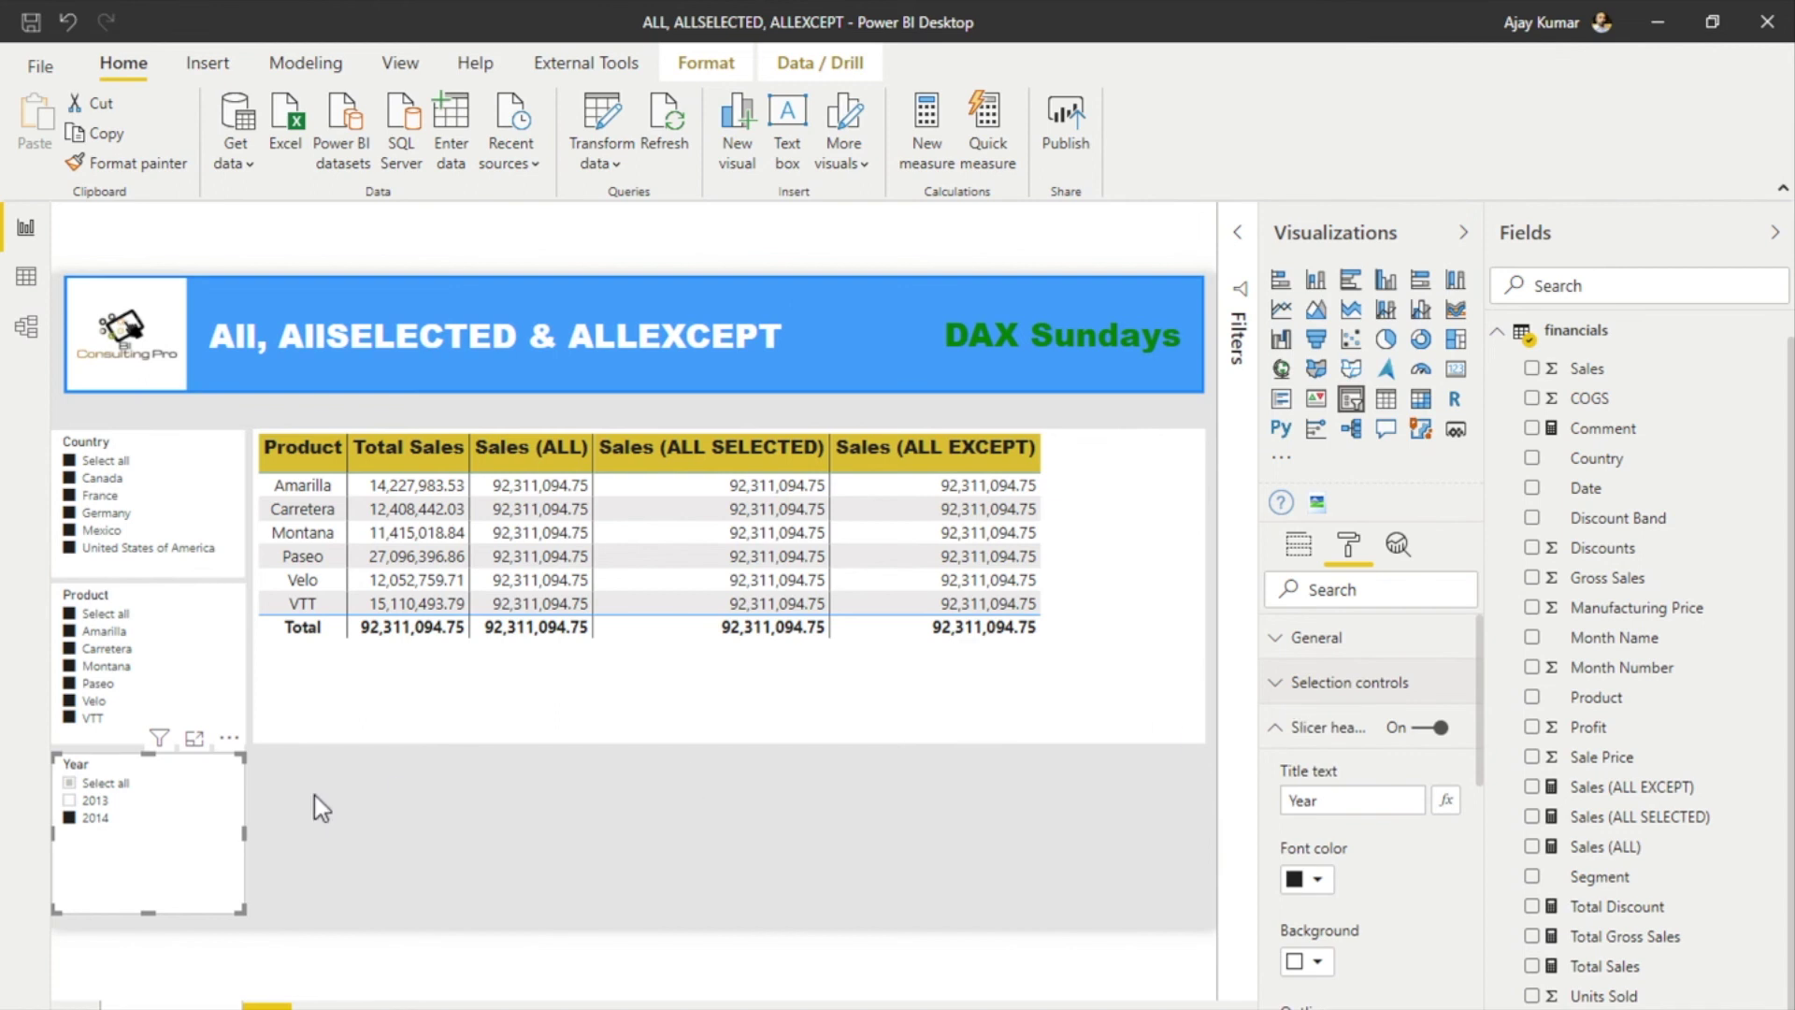
- Test the year-based Sales (ALL EXCEPT) measure by switching the Year slicer between 2013 and 2014, ending on 2013
click(94, 801)
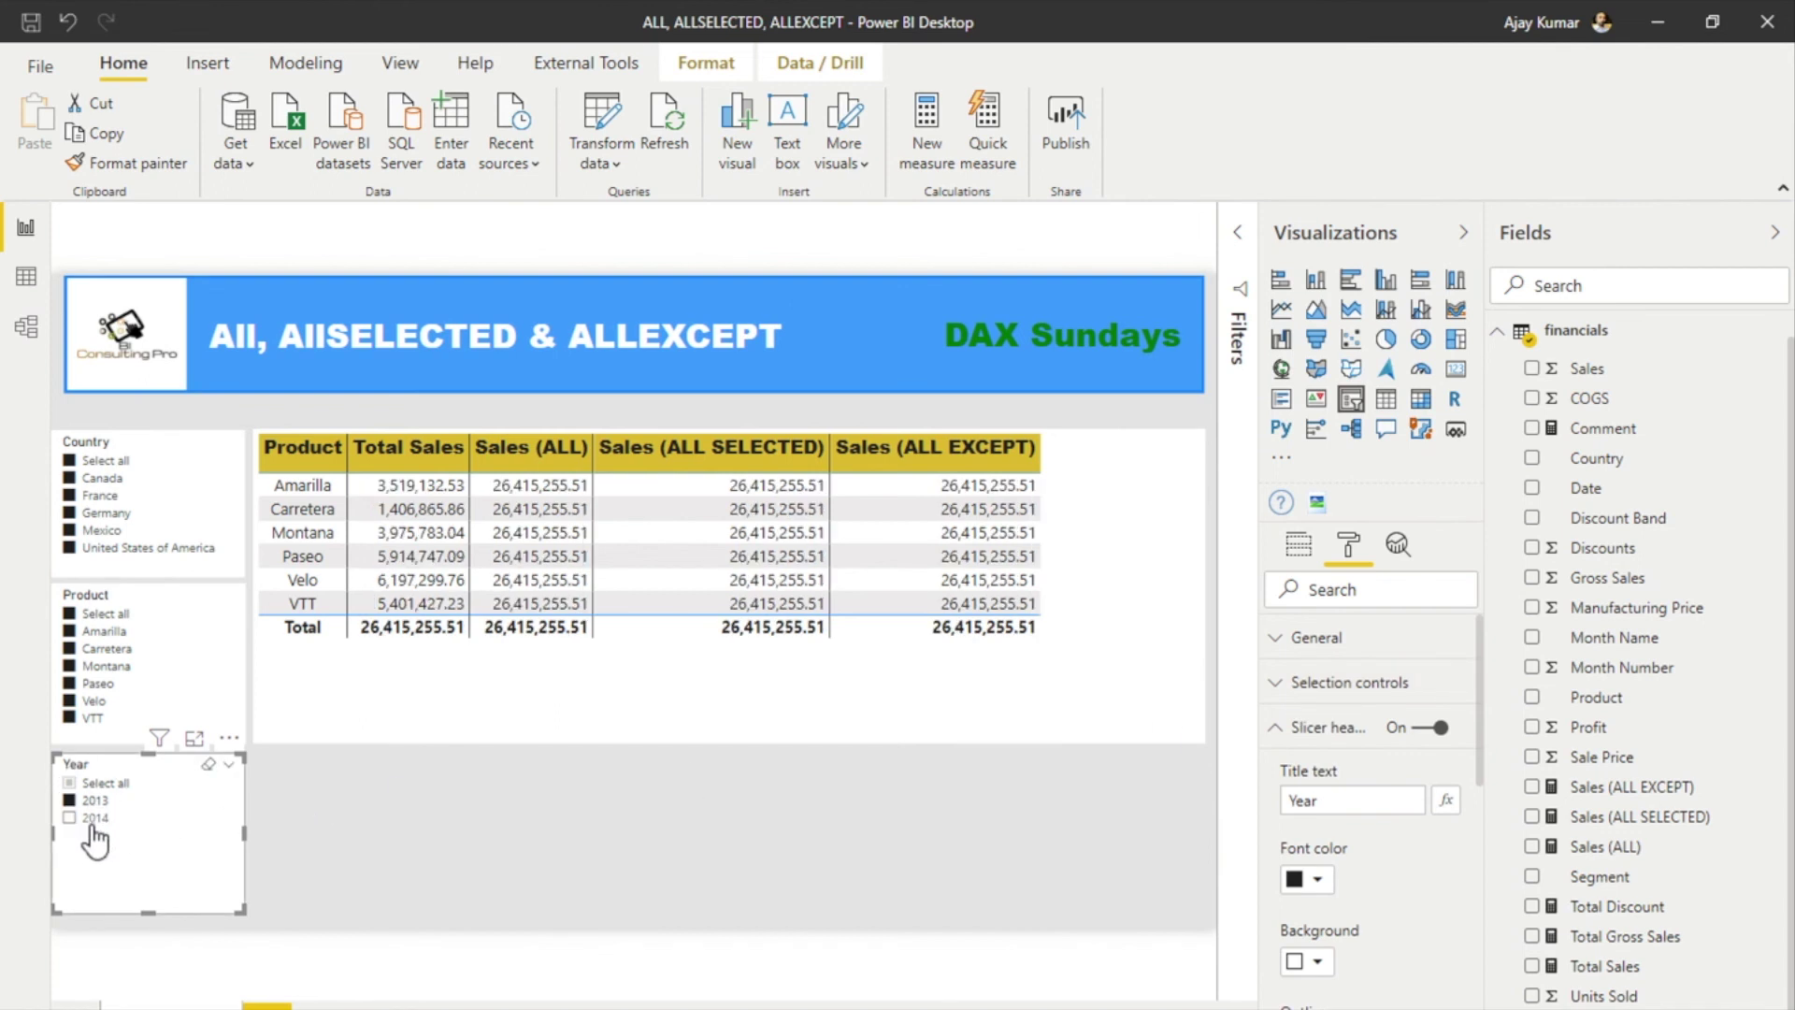
click(96, 819)
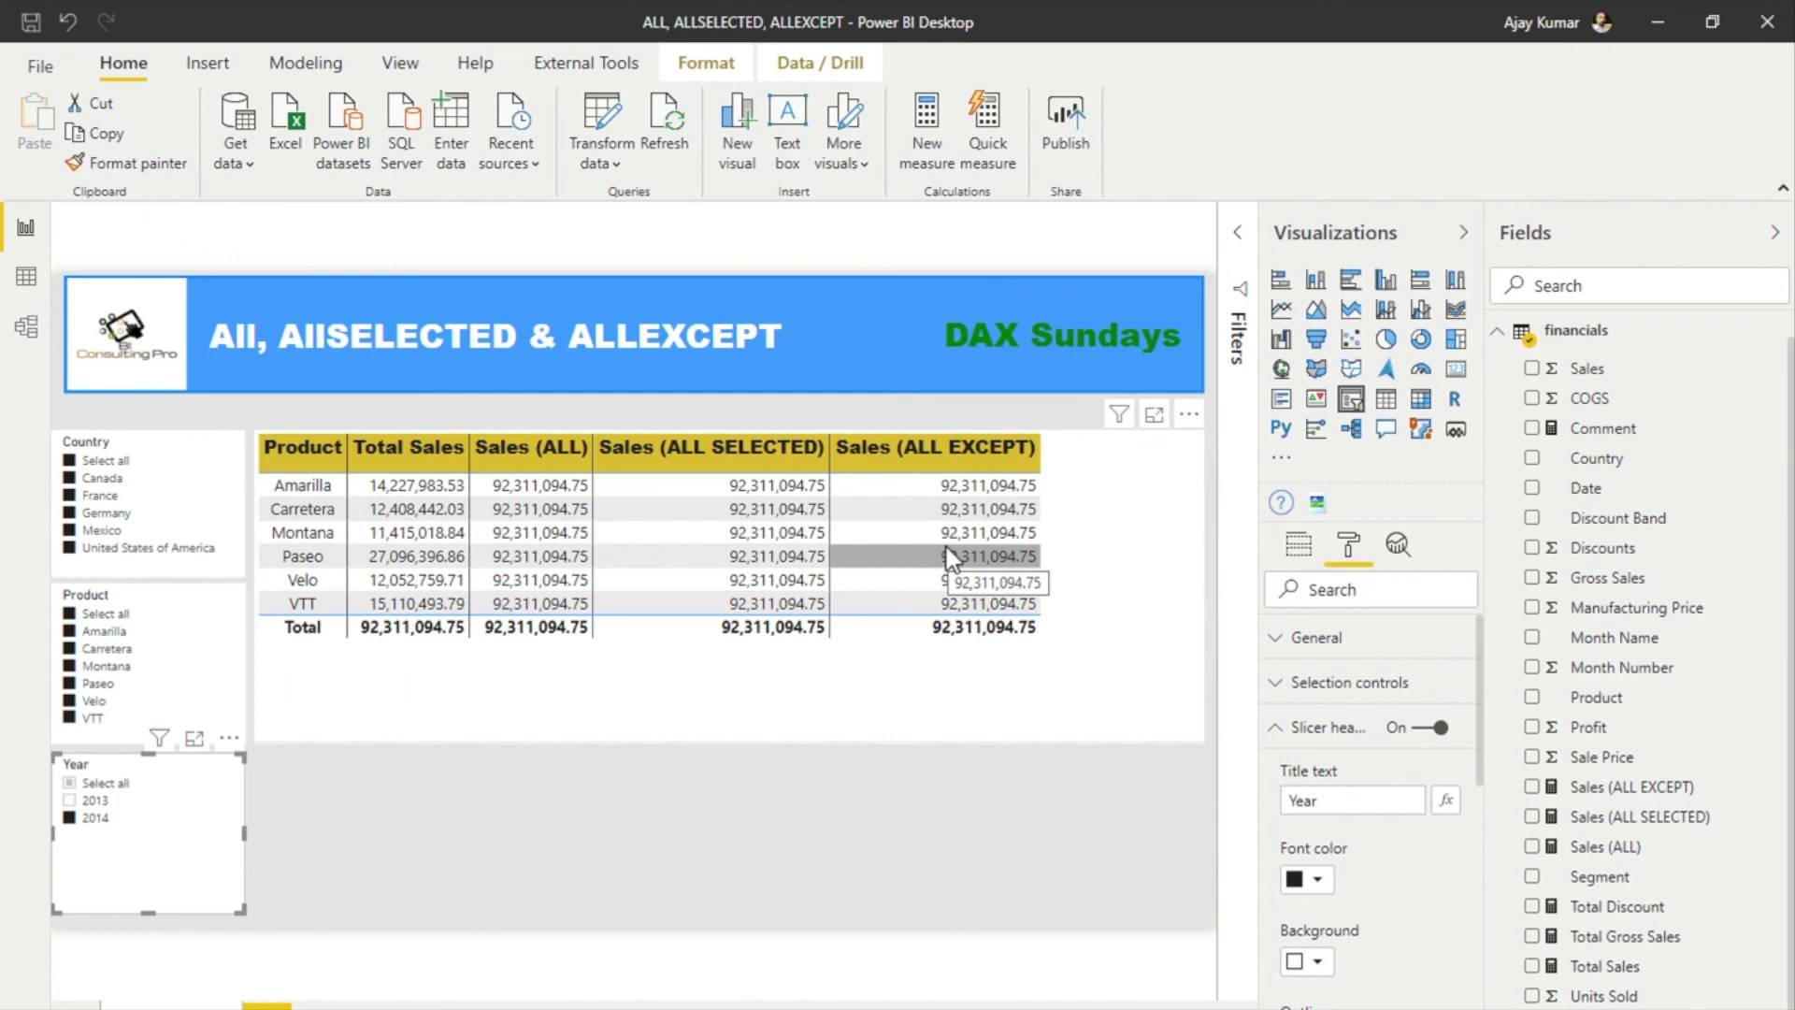
click(88, 804)
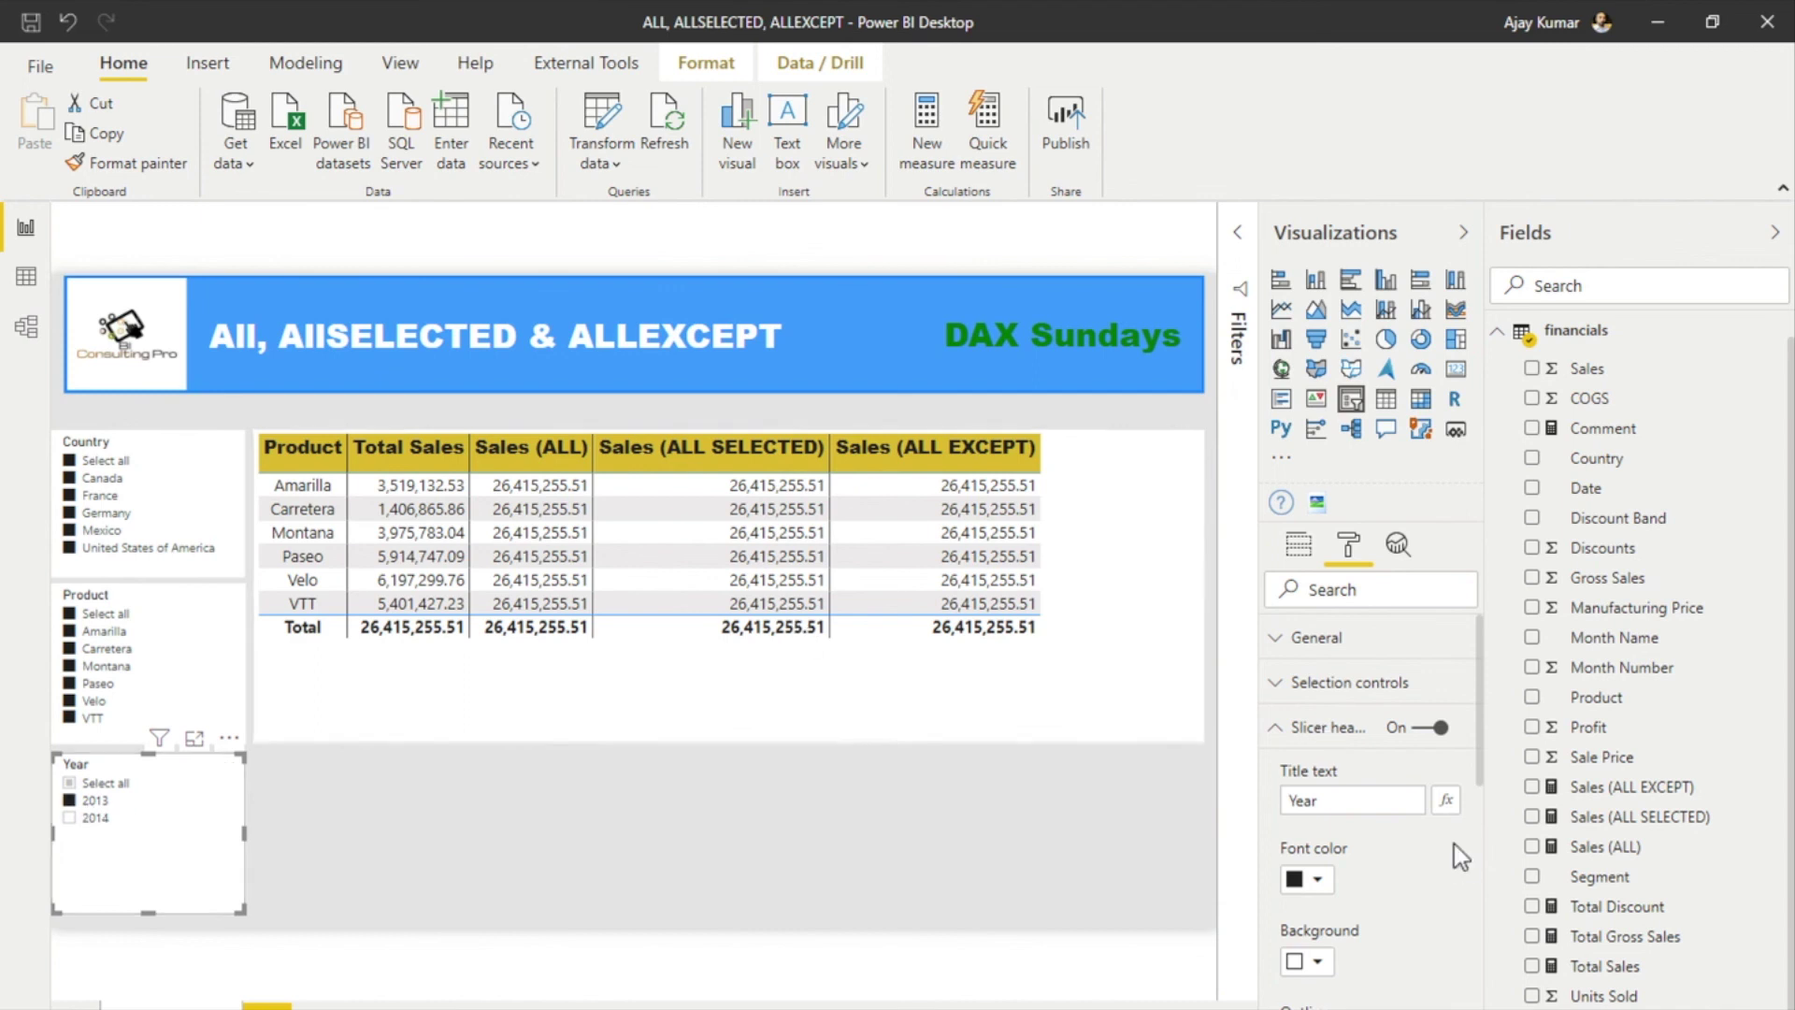
- Add financials[Product] as a second column after financials[Year] in the ALLEXCEPT filter of the Sales (ALL EXCEPT) measure
click(1661, 797)
click(876, 225)
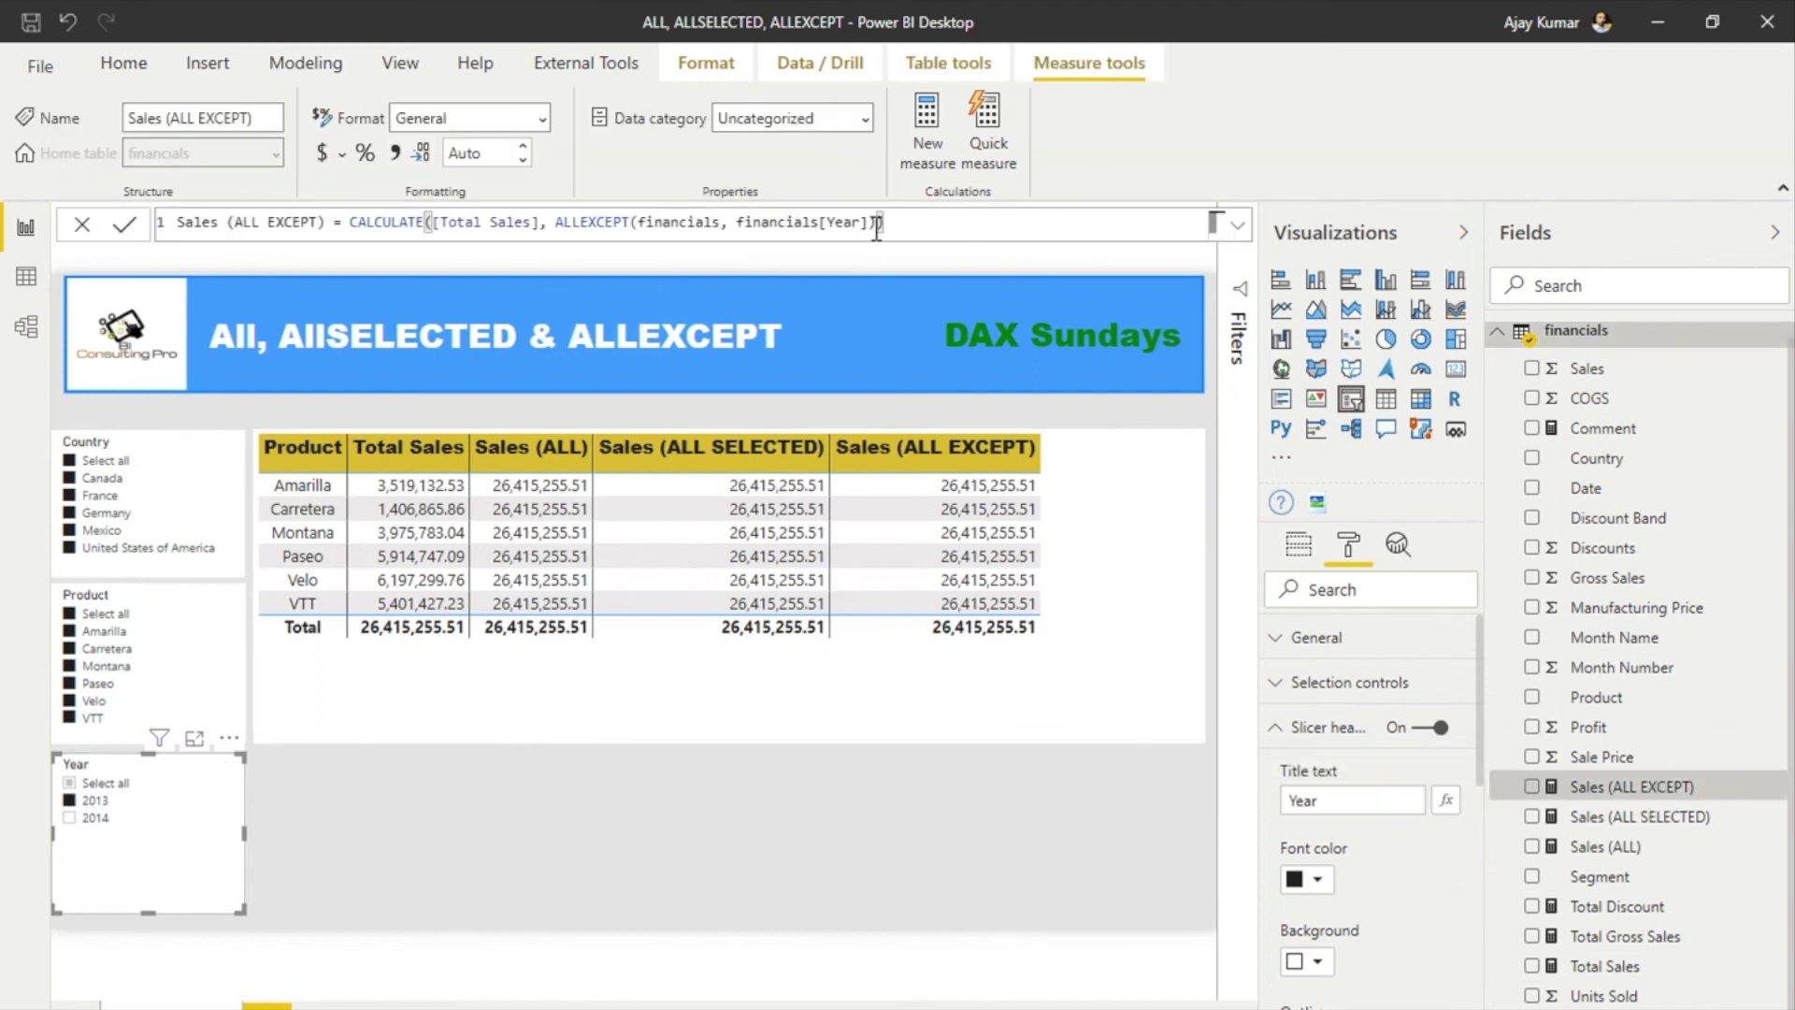
click(869, 222)
text(,)
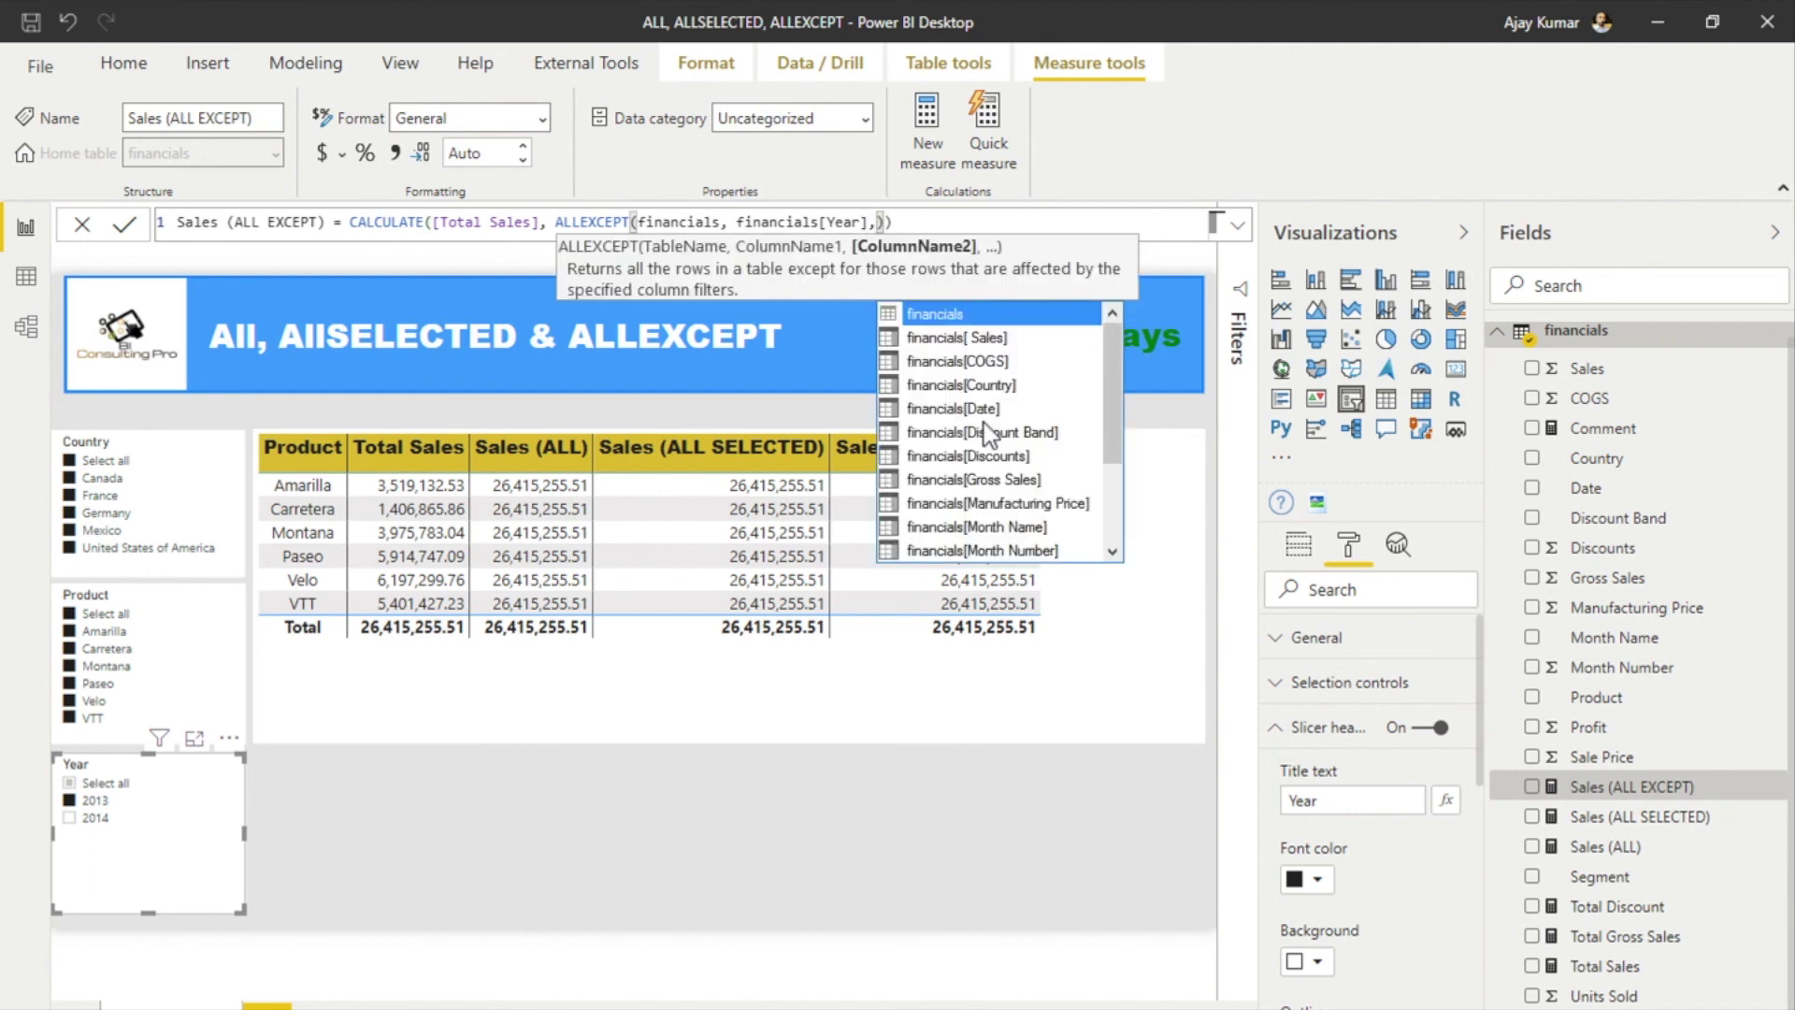
text(financials[Product])
key(Return)
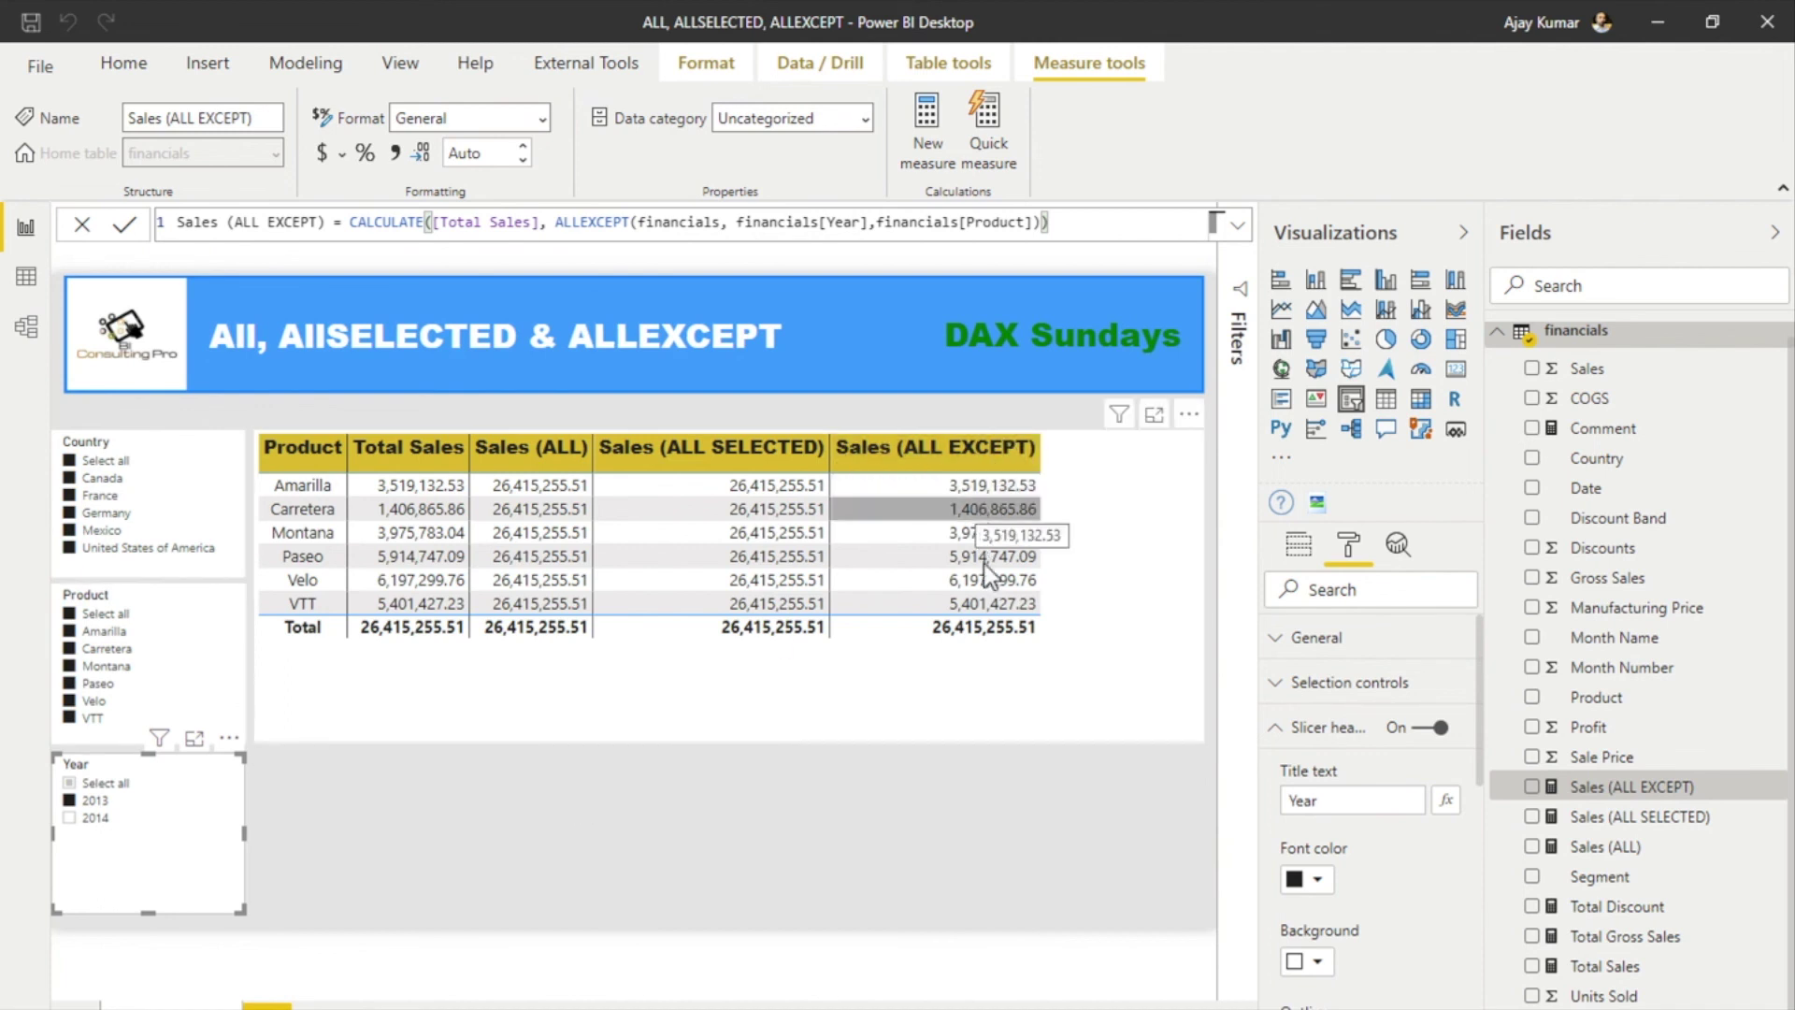
- Filter the Product slicer to Carretera, then to Carretera, Montana and Velo together
click(110, 648)
click(108, 647)
click(108, 648)
click(91, 667)
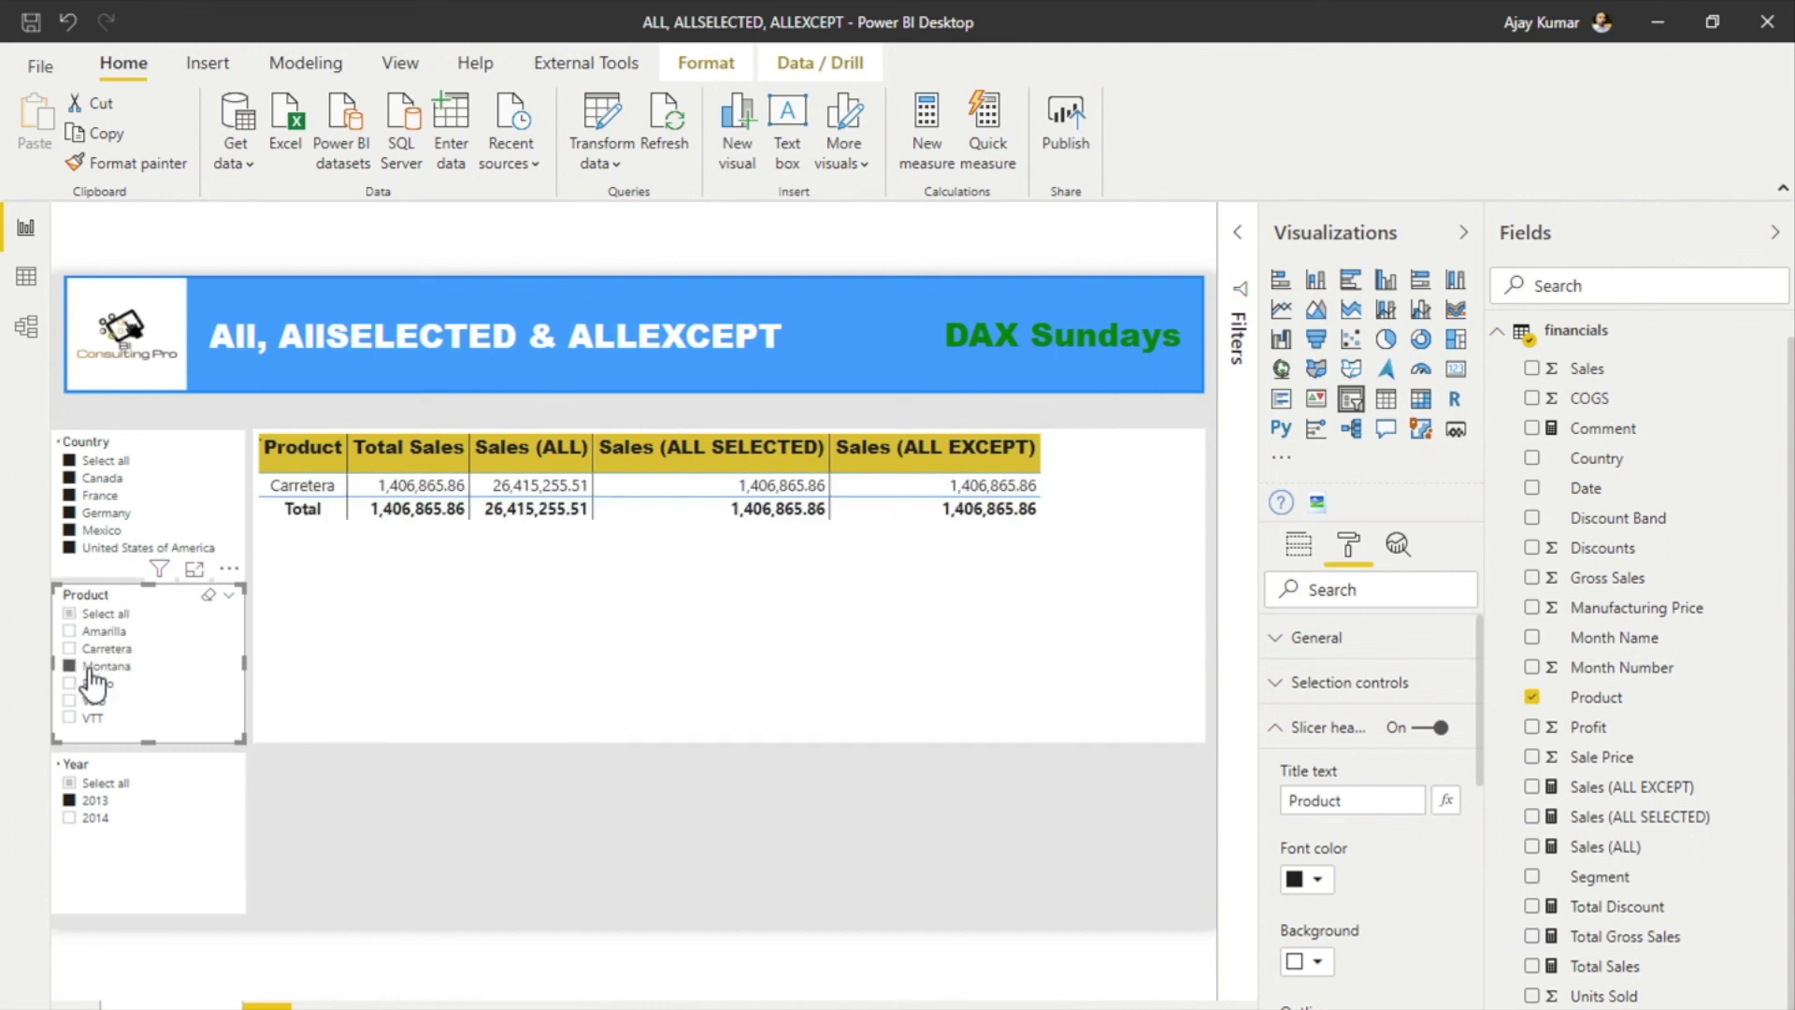
ctrl+click(90, 648)
ctrl+click(71, 702)
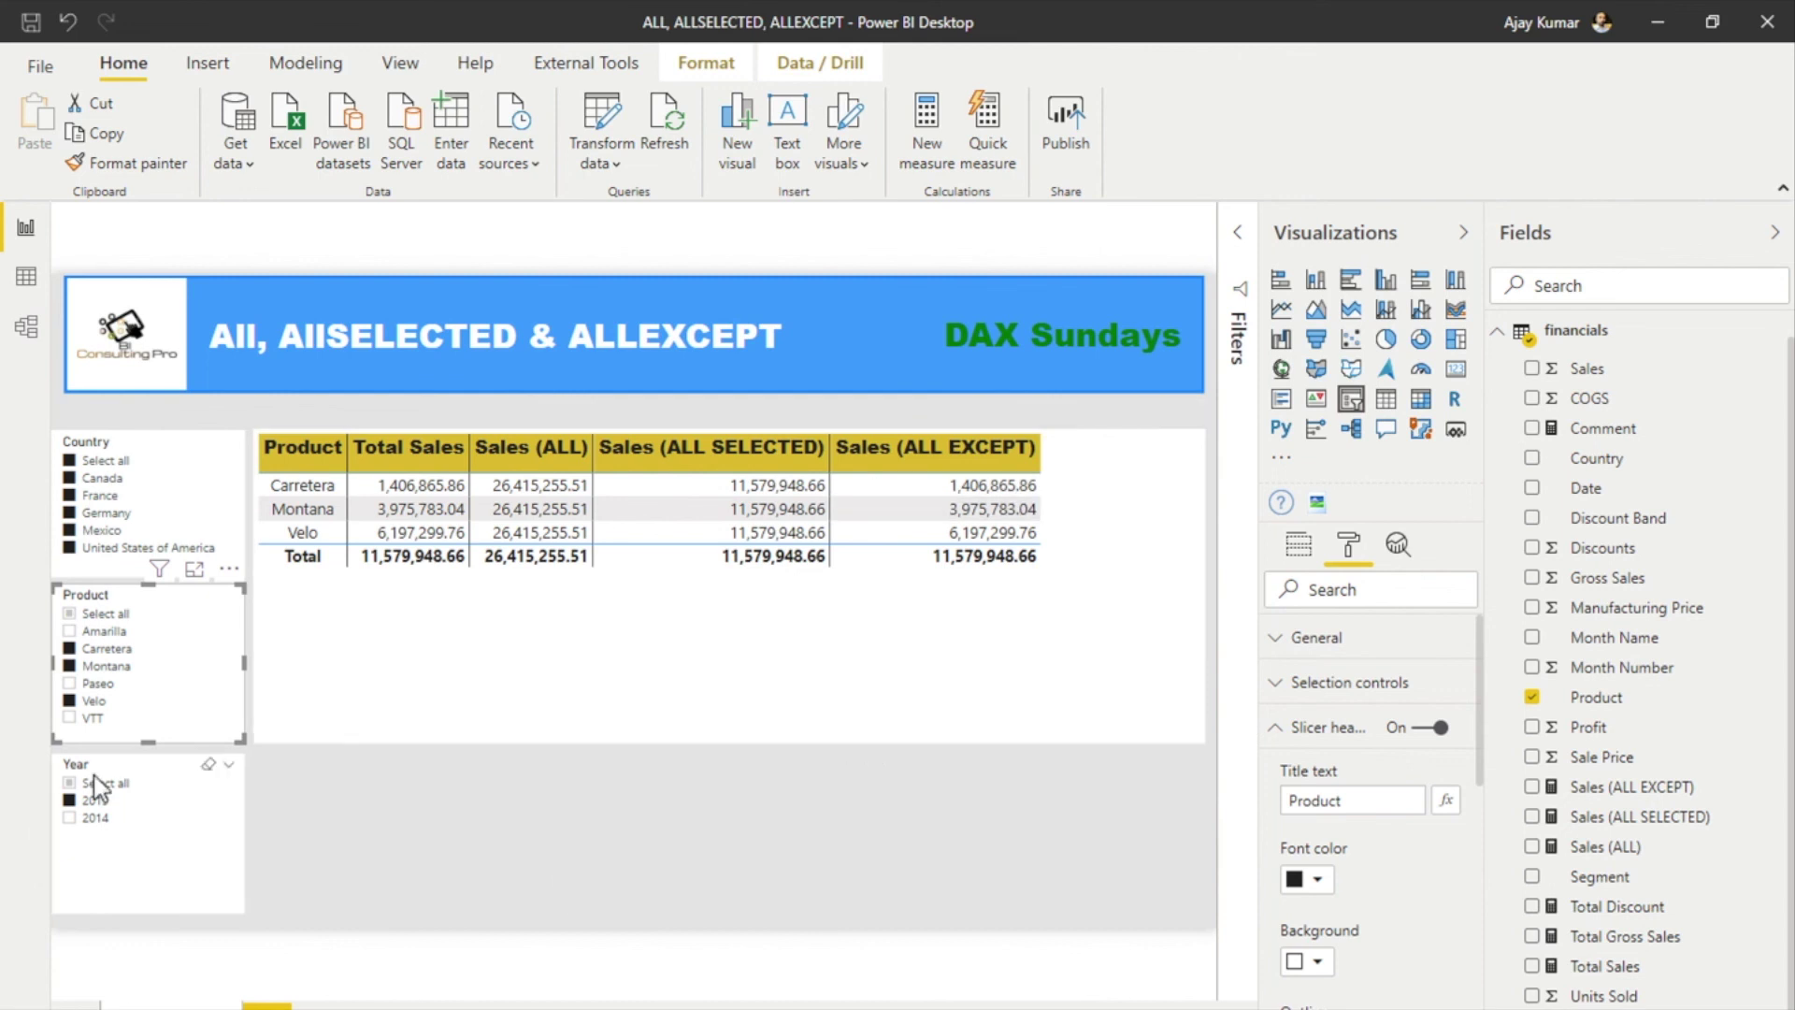
- Compare the filtered products for 2014 and 2013 with the Year slicer, then select all years
click(71, 819)
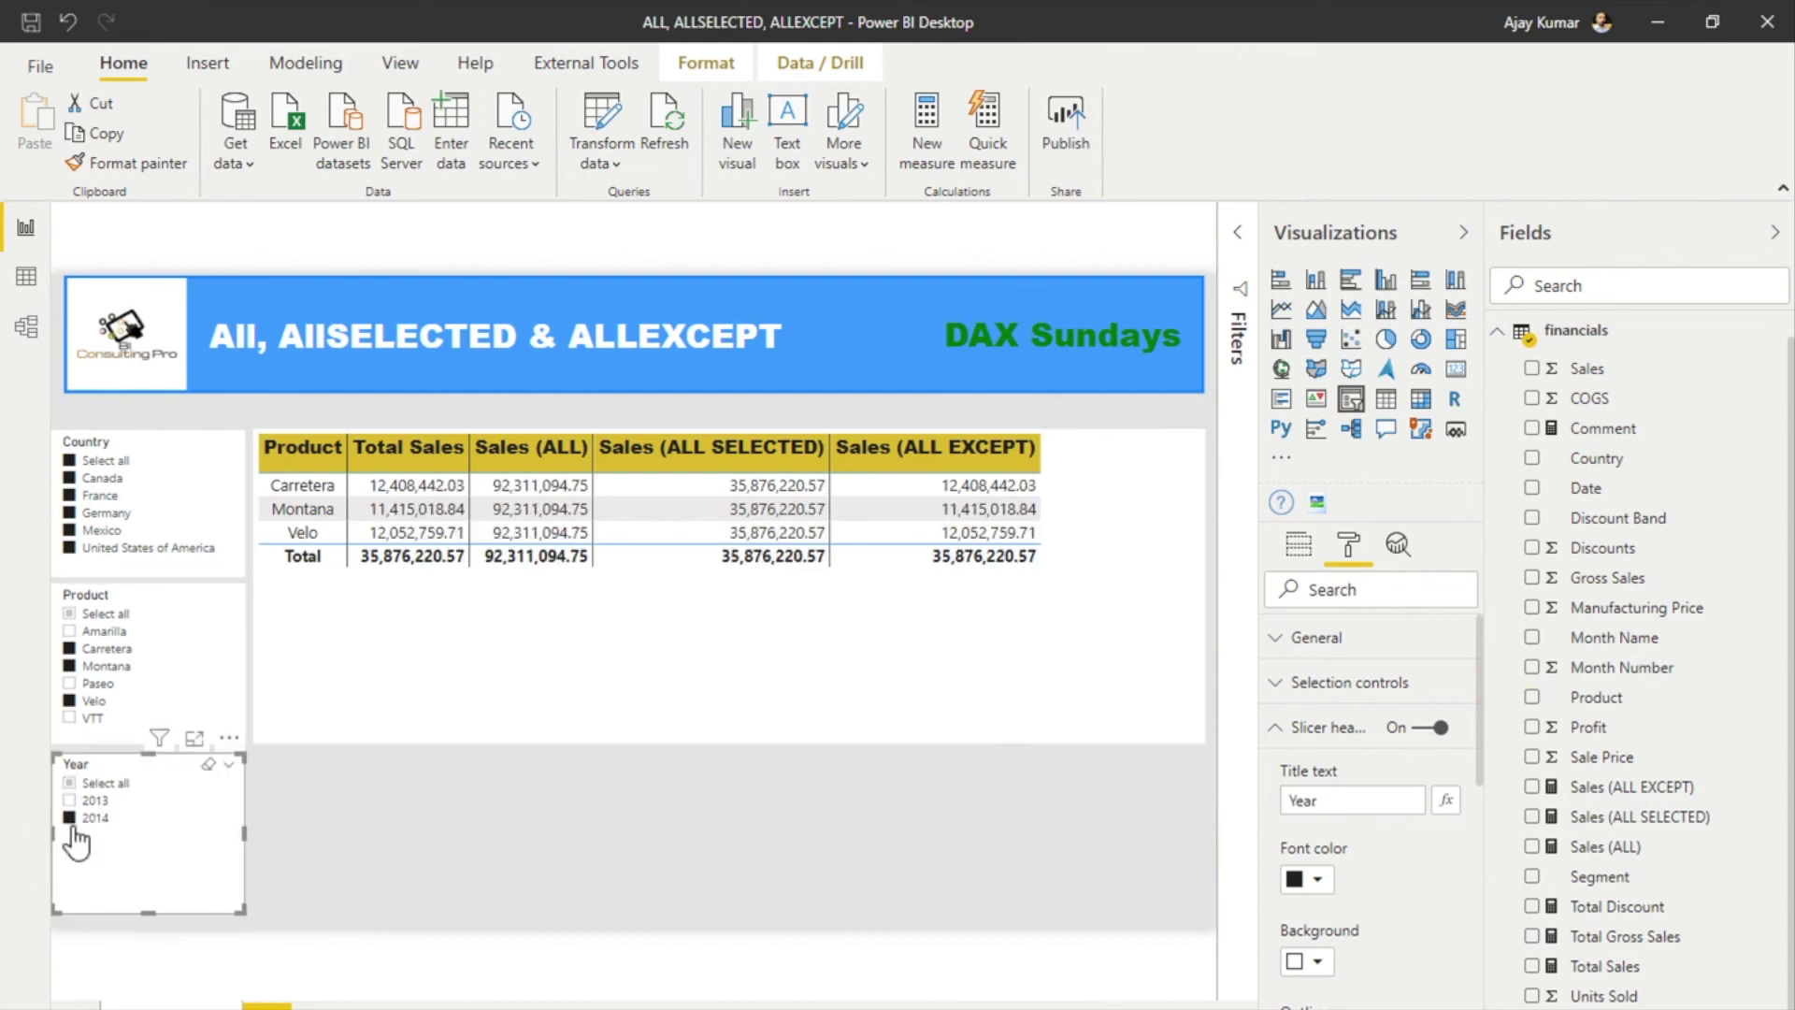
click(97, 800)
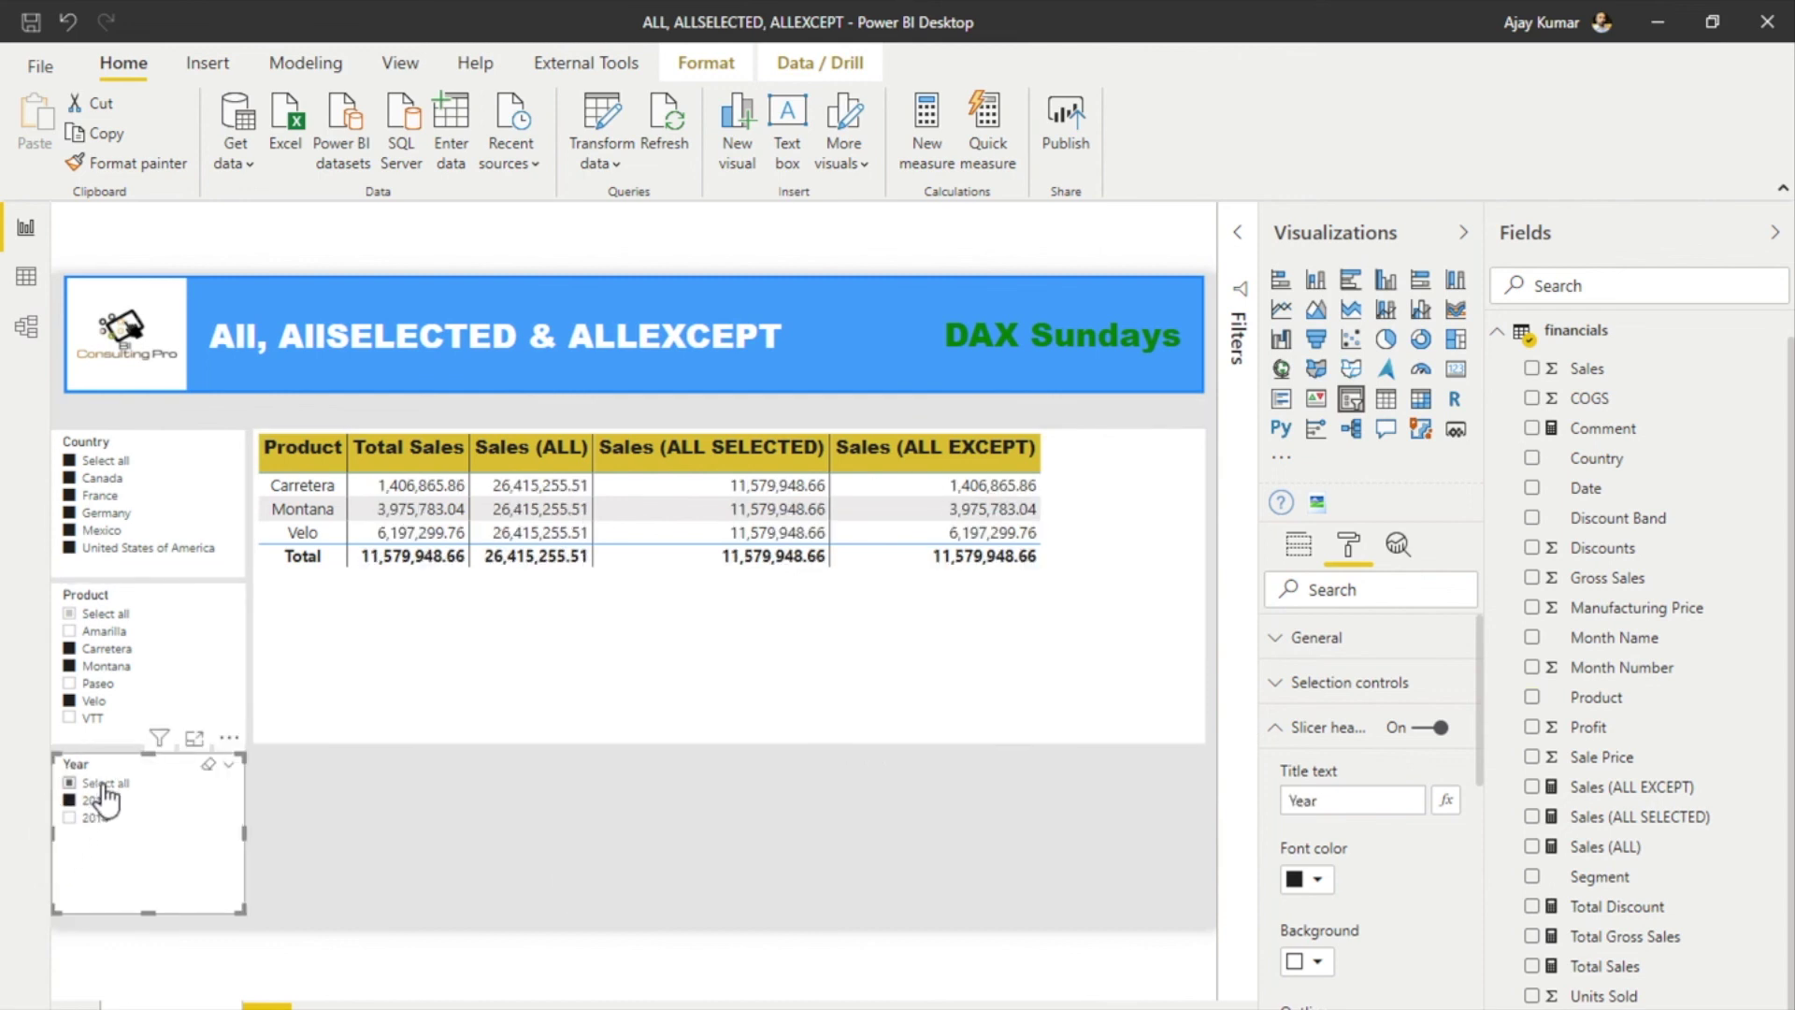
click(101, 784)
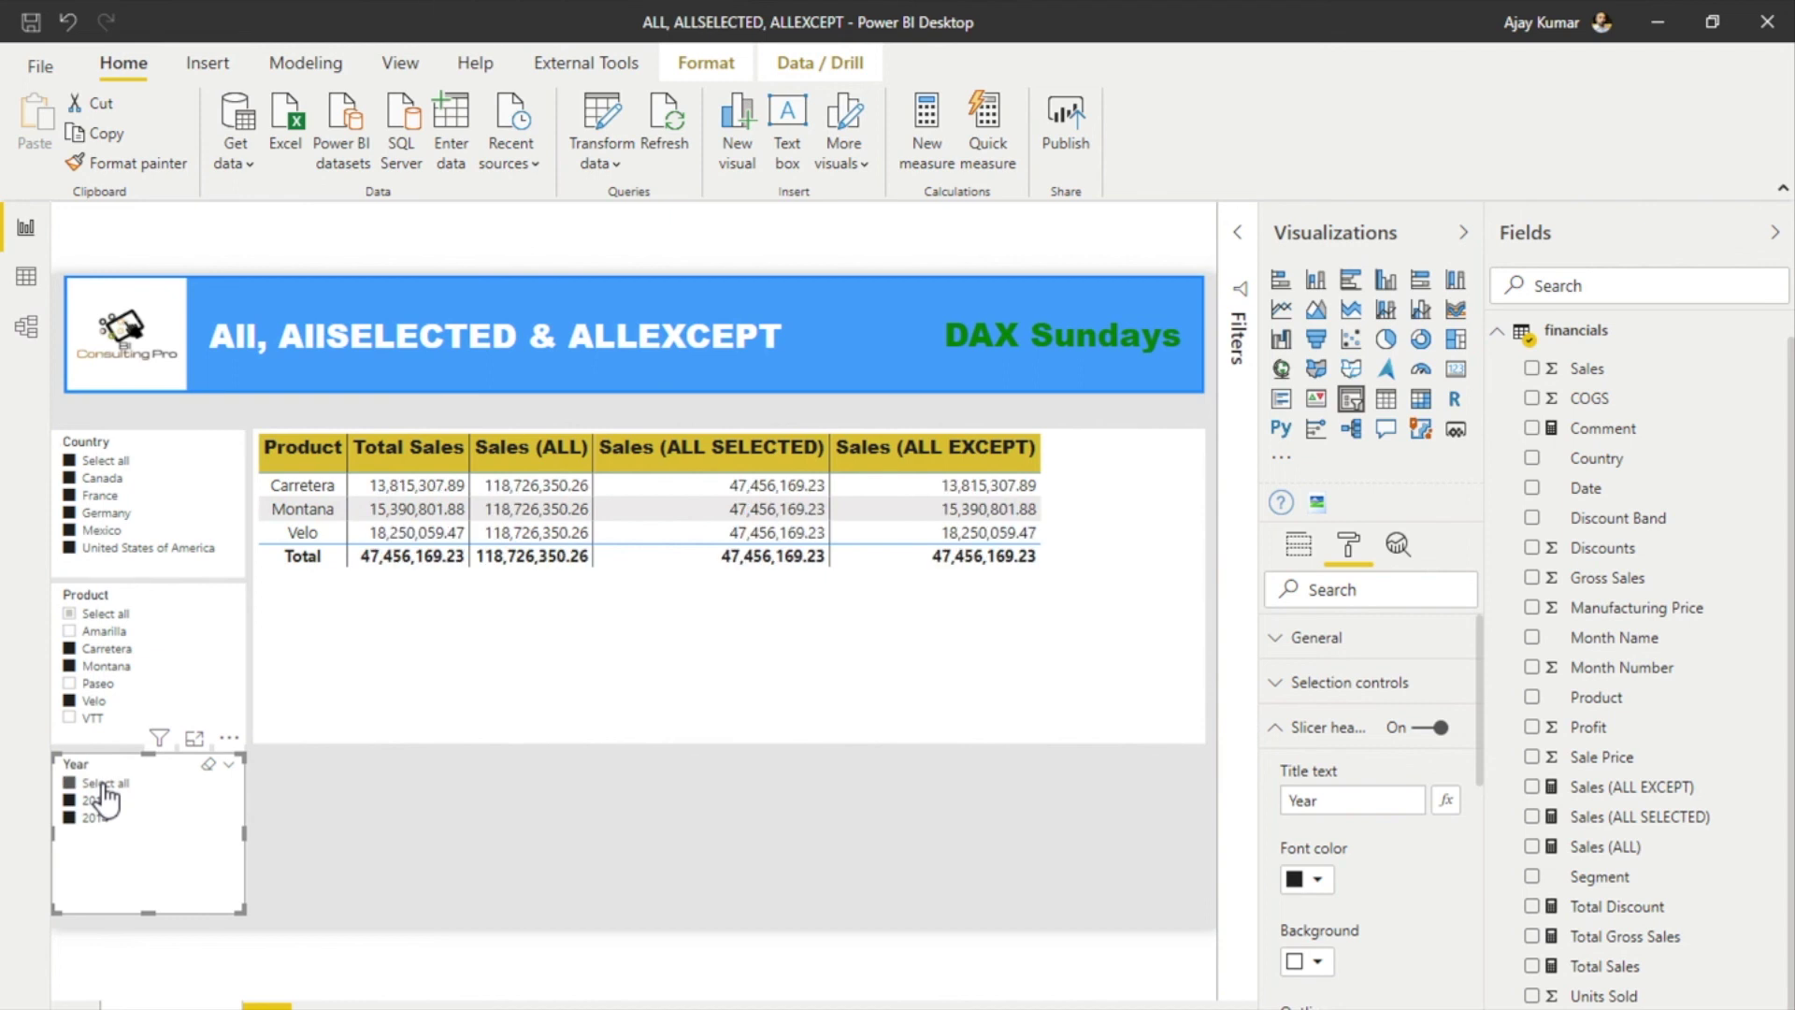